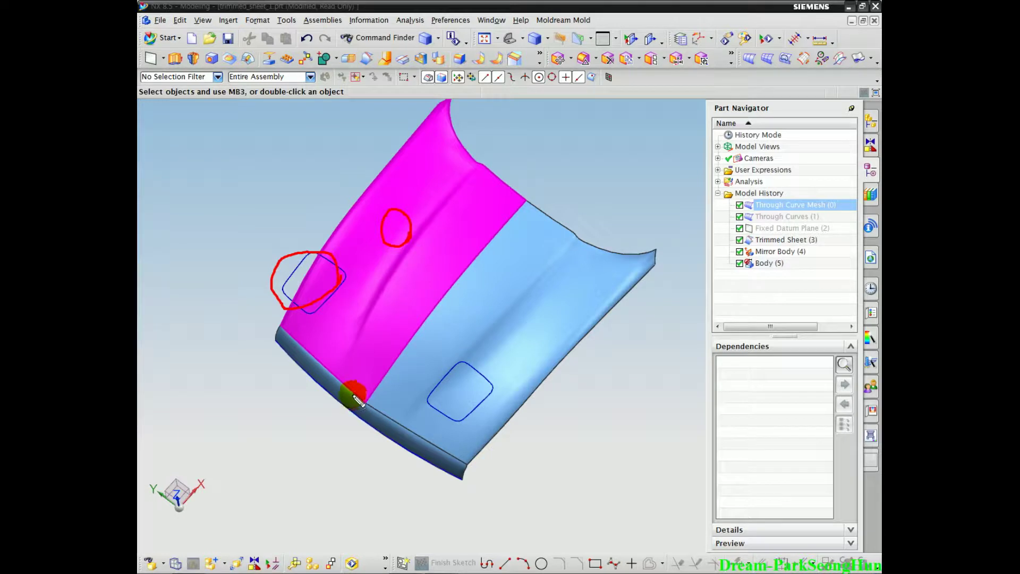
# Examine the hood sheets and the rounded rectangular curves lying above them from an oblique view.
pyautogui.press('Escape')
pyautogui.moveTo(436, 413); pyautogui.dragTo(425, 331, button='middle')
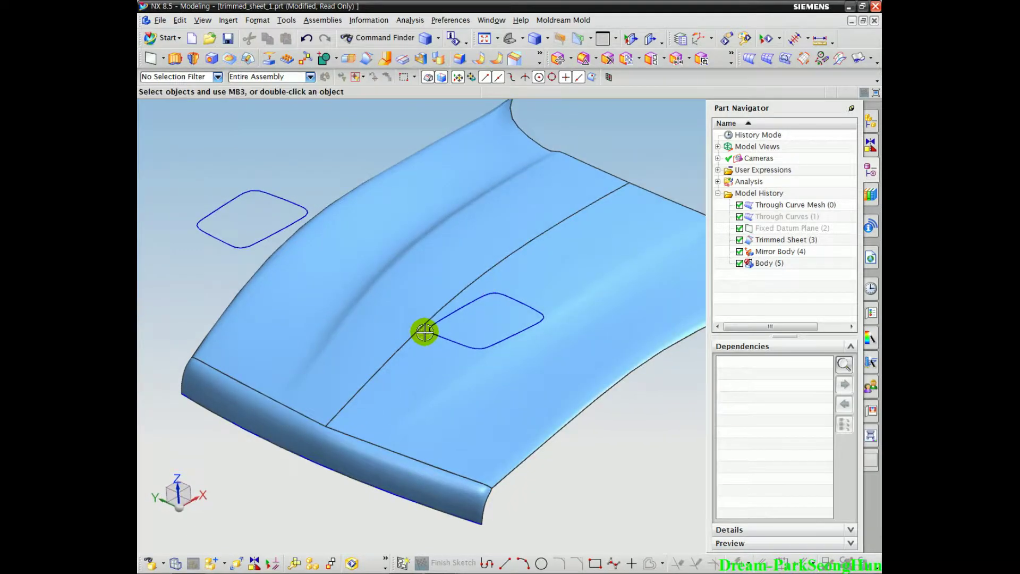
pyautogui.keyDown('shift'); pyautogui.moveTo(291, 212); pyautogui.dragTo(325, 213, button='middle'); pyautogui.keyUp('shift')
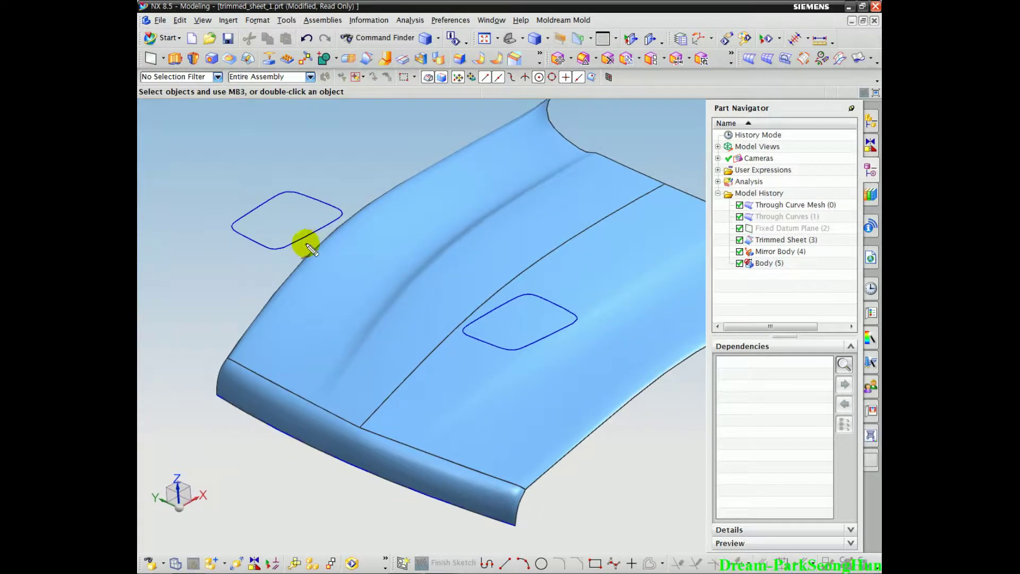
pyautogui.moveTo(243, 244)
pyautogui.mouseDown()
pyautogui.moveTo(326, 182)
pyautogui.moveTo(317, 237)
pyautogui.moveTo(253, 228)
pyautogui.moveTo(314, 183)
pyautogui.moveTo(308, 271)
pyautogui.mouseUp()
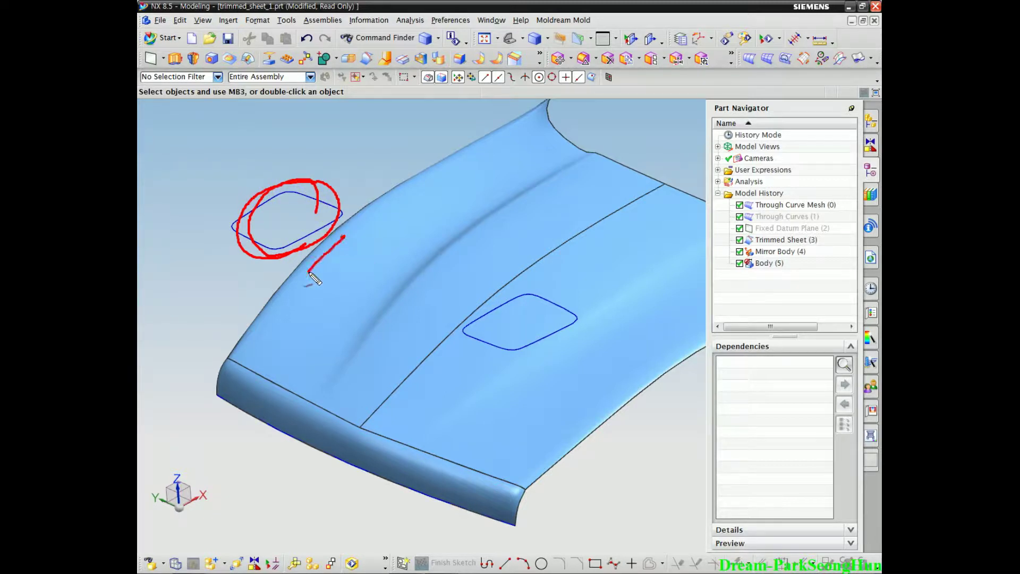
pyautogui.moveTo(410, 239); pyautogui.dragTo(367, 274)
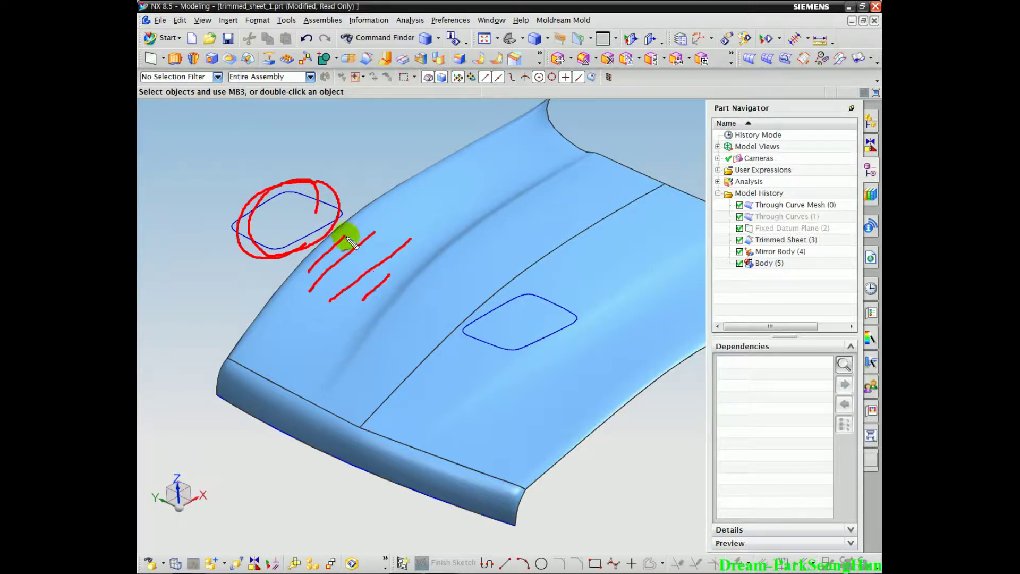
pyautogui.moveTo(375, 298)
pyautogui.mouseDown()
pyautogui.moveTo(326, 348)
pyautogui.moveTo(268, 319)
pyautogui.moveTo(319, 270)
pyautogui.moveTo(356, 287)
pyautogui.mouseUp()
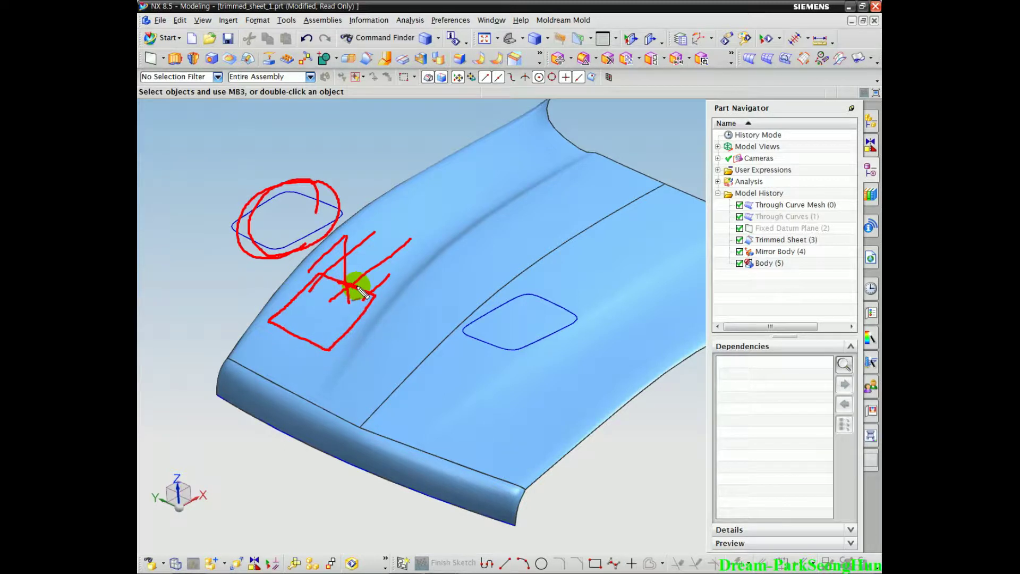
pyautogui.press('Escape')
pyautogui.scroll(-3, 218, 179)
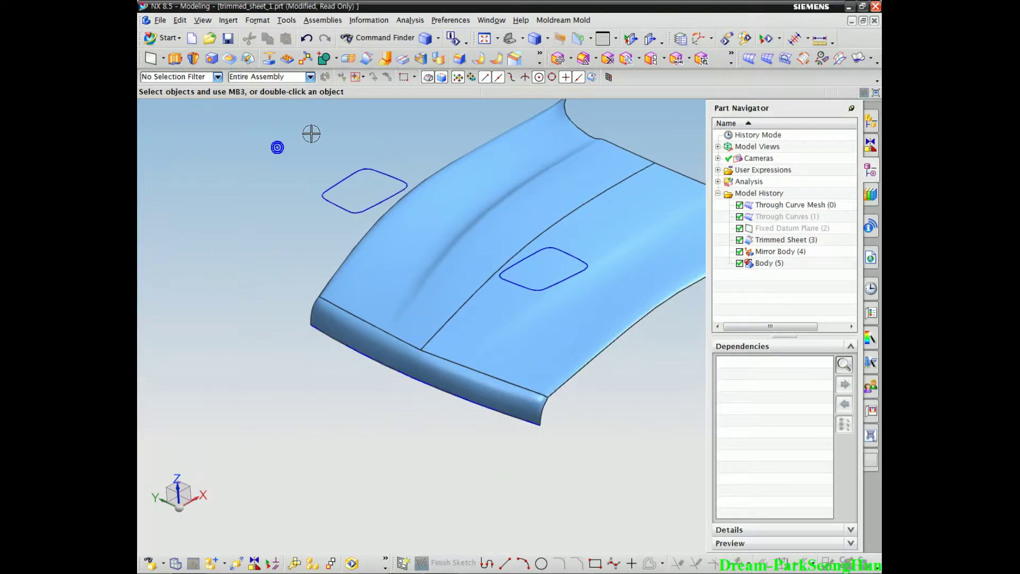
# Start the Trimmed Sheet command and orient the hood to a straight top view.
pyautogui.click(234, 21)
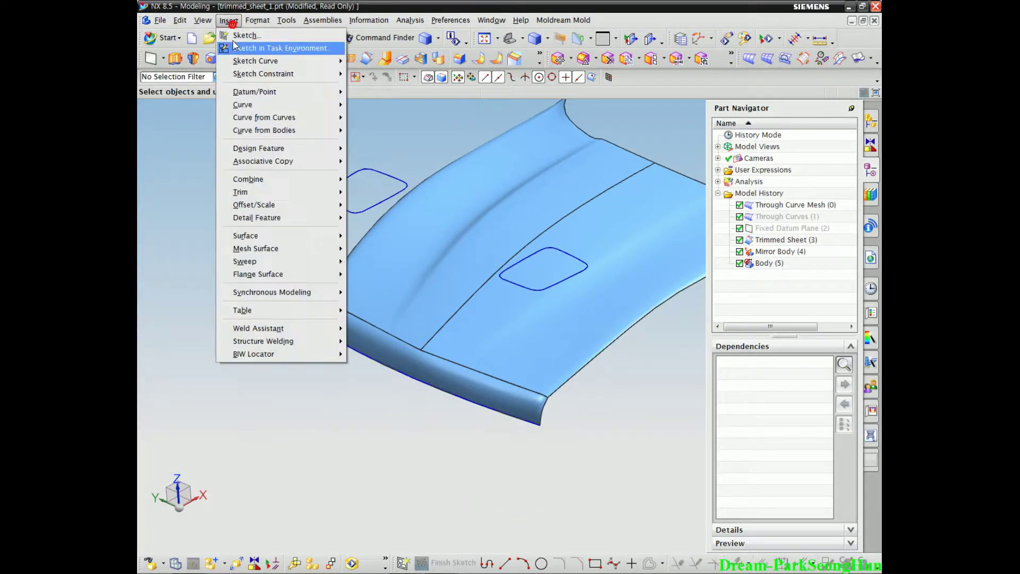
pyautogui.click(259, 190)
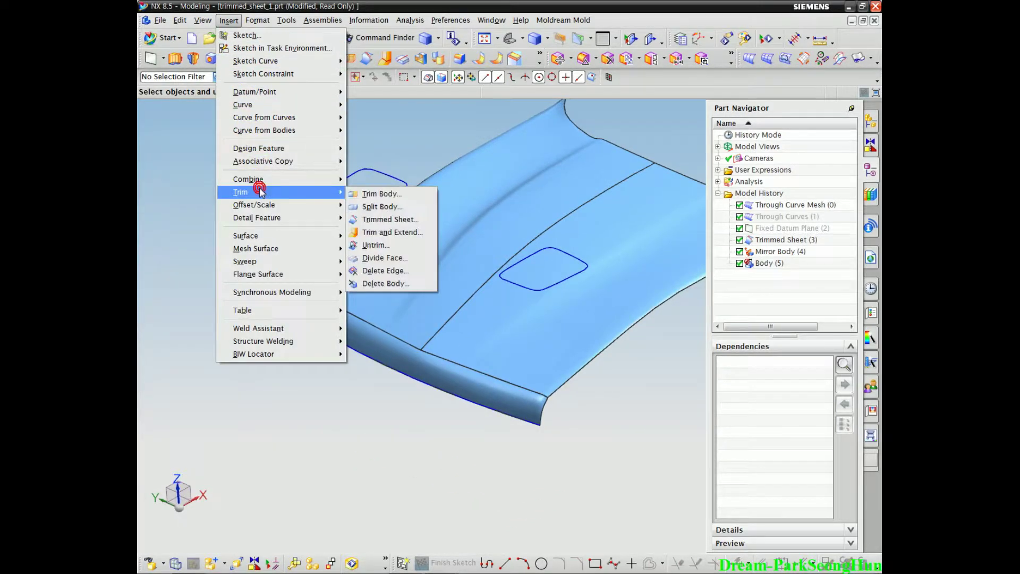
pyautogui.click(392, 219)
pyautogui.moveTo(292, 295); pyautogui.dragTo(397, 291, button='middle')
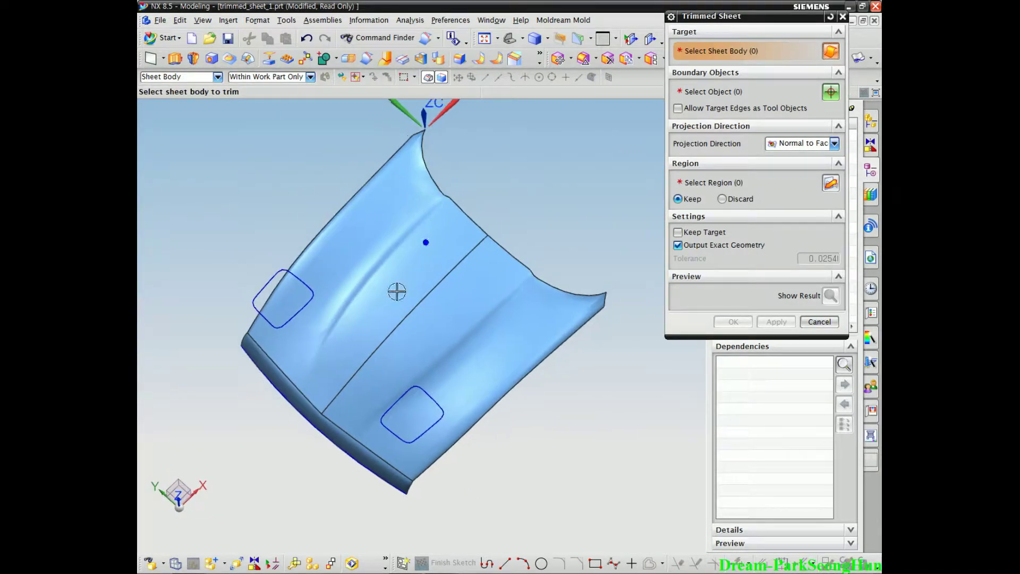
pyautogui.click(724, 53)
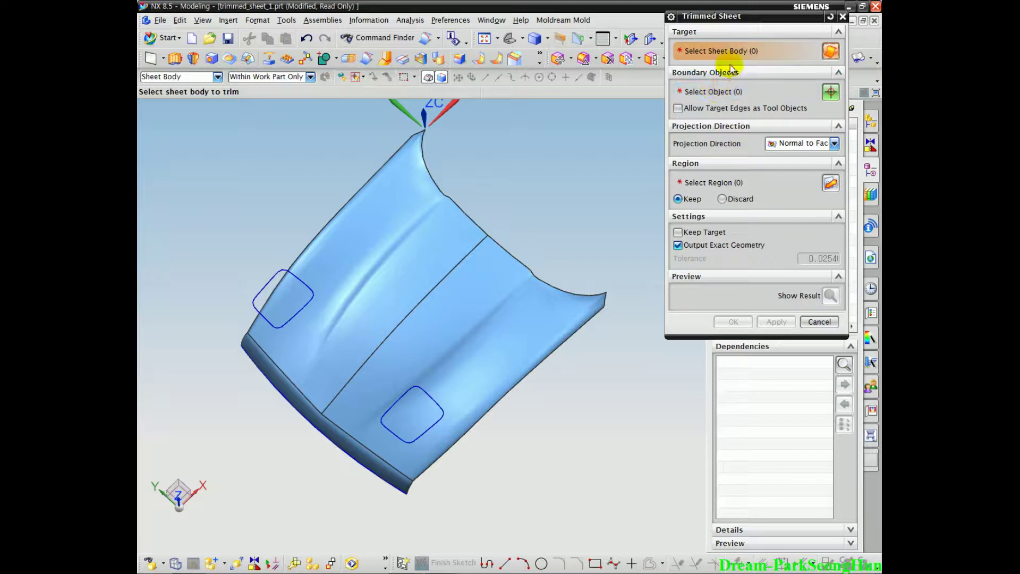
pyautogui.moveTo(706, 63); pyautogui.dragTo(740, 52)
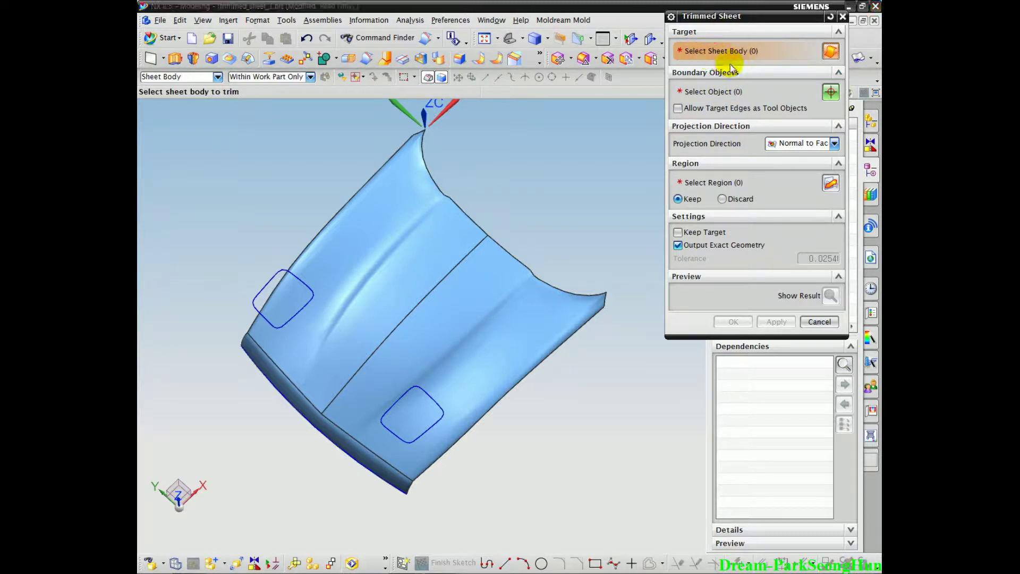
pyautogui.press('F8')
pyautogui.keyDown('shift'); pyautogui.moveTo(468, 295); pyautogui.dragTo(427, 320, button='middle'); pyautogui.keyUp('shift')
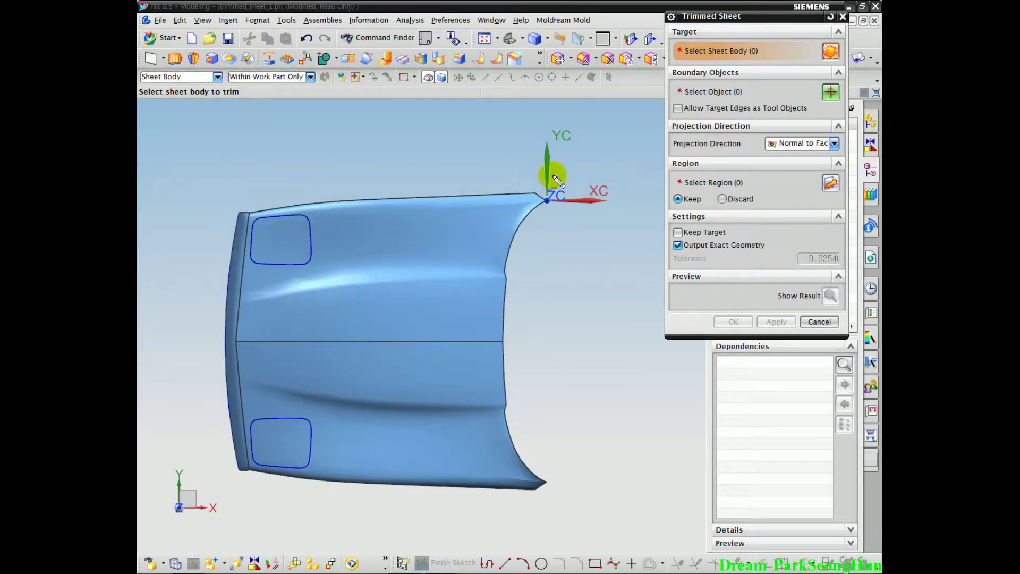
pyautogui.moveTo(311, 256)
pyautogui.mouseDown()
pyautogui.moveTo(255, 248)
pyautogui.moveTo(283, 220)
pyautogui.mouseUp()
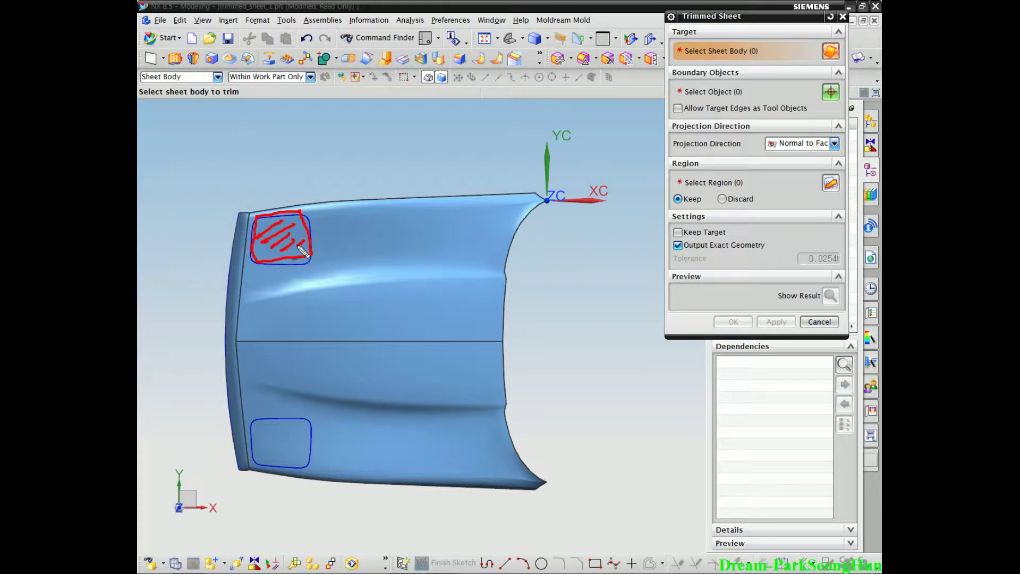
pyautogui.moveTo(722, 46); pyautogui.dragTo(674, 59)
pyautogui.click(318, 228)
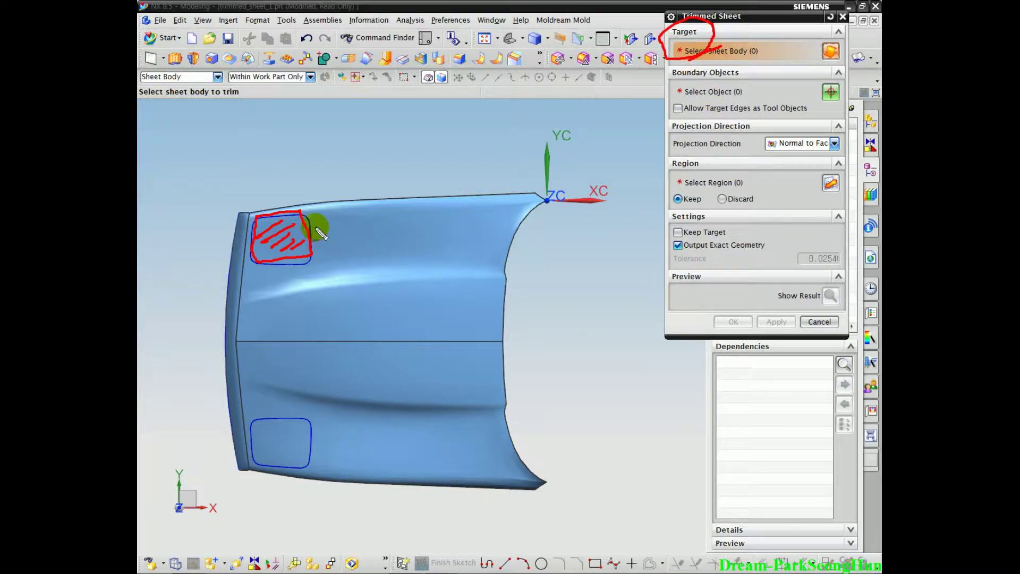
pyautogui.moveTo(312, 269)
pyautogui.mouseDown()
pyautogui.moveTo(260, 229)
pyautogui.moveTo(287, 220)
pyautogui.moveTo(305, 242)
pyautogui.mouseUp()
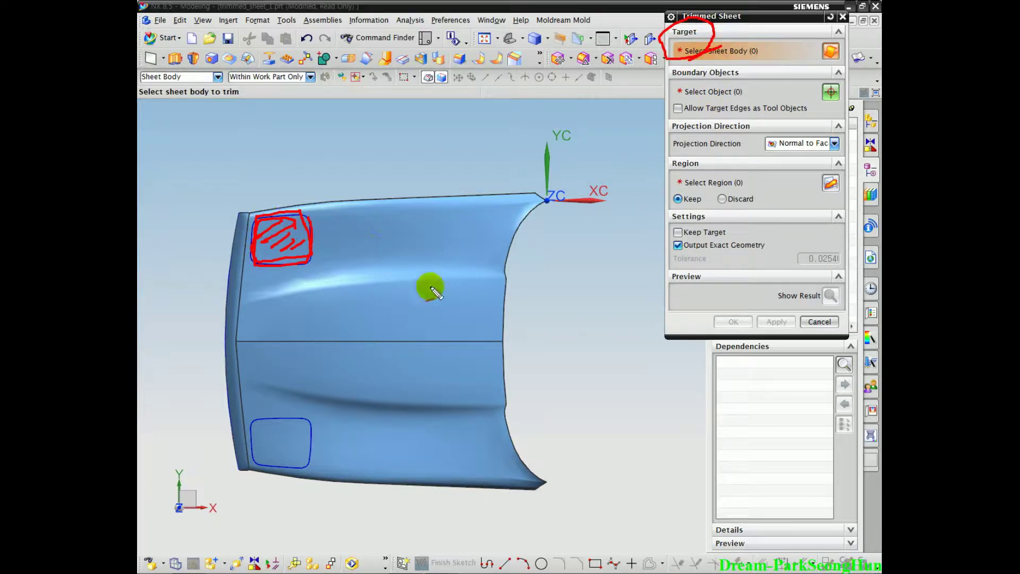
pyautogui.moveTo(387, 245); pyautogui.dragTo(460, 147)
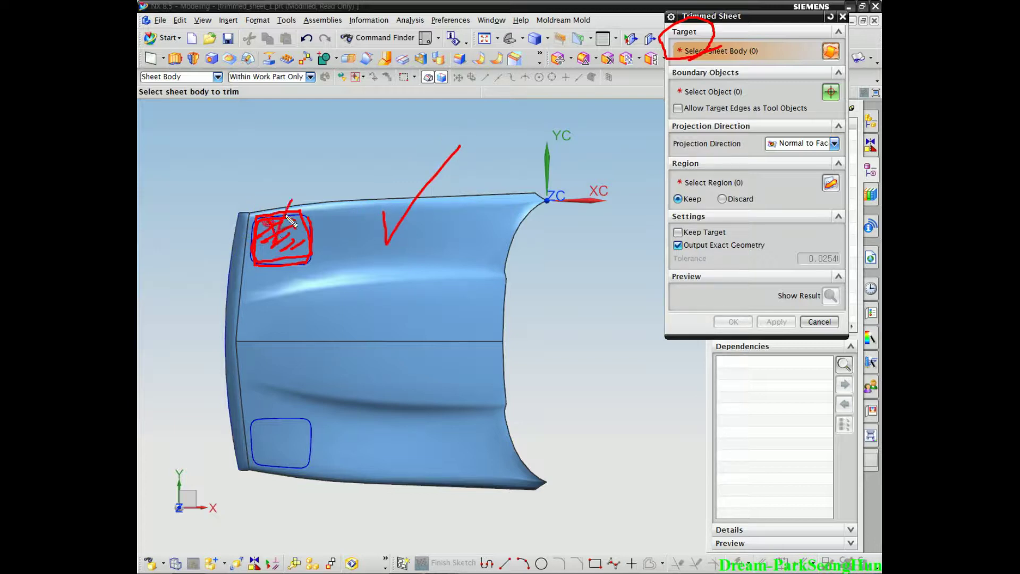
pyautogui.moveTo(291, 221); pyautogui.dragTo(307, 177)
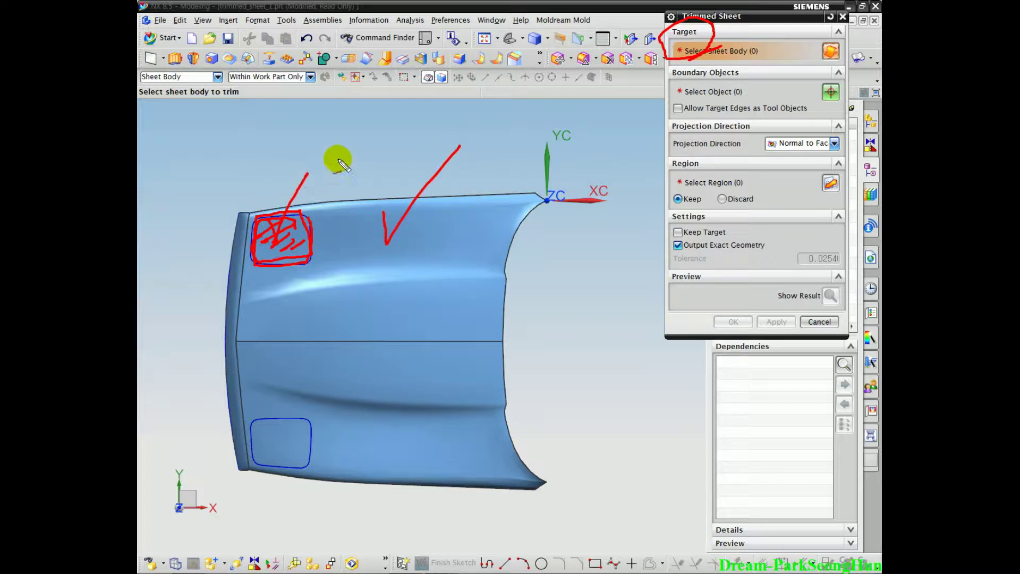
pyautogui.moveTo(676, 203)
pyautogui.mouseDown()
pyautogui.moveTo(696, 187)
pyautogui.moveTo(670, 214)
pyautogui.moveTo(685, 190)
pyautogui.moveTo(753, 204)
pyautogui.mouseUp()
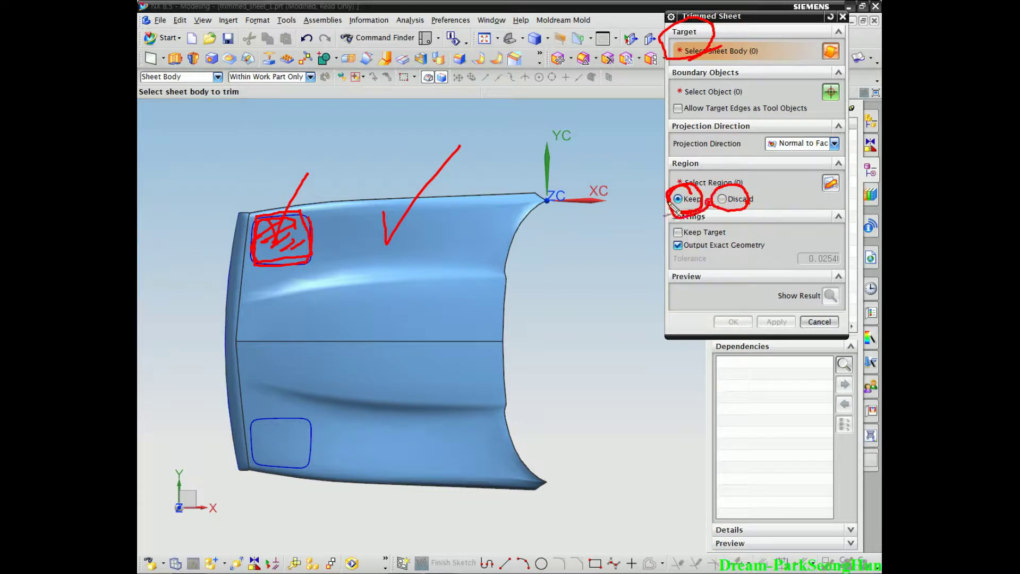
pyautogui.moveTo(709, 210)
pyautogui.mouseDown()
pyautogui.moveTo(670, 202)
pyautogui.moveTo(691, 200)
pyautogui.mouseUp()
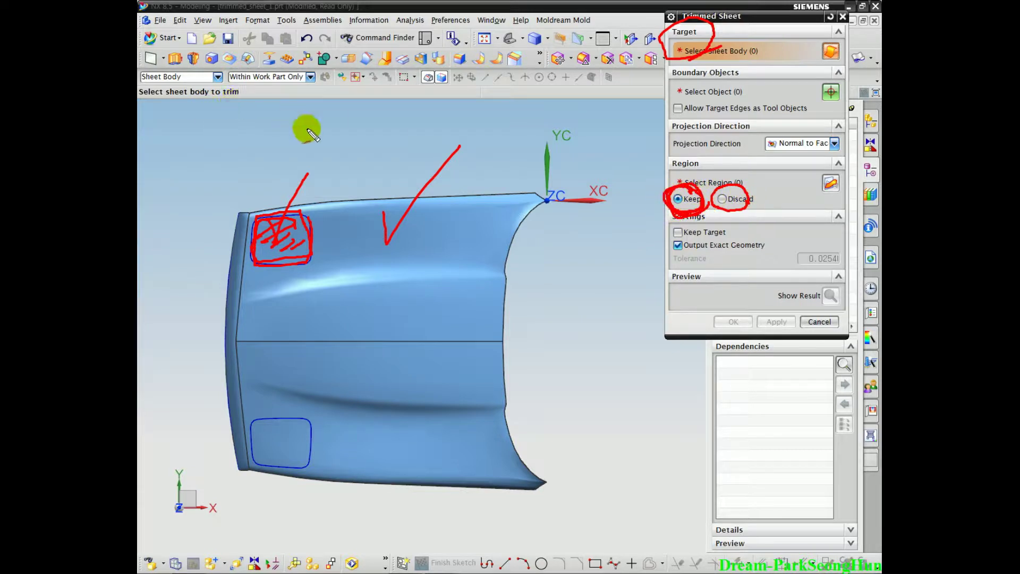
pyautogui.press('Escape')
pyautogui.moveTo(316, 259)
pyautogui.mouseDown()
pyautogui.moveTo(262, 250)
pyautogui.moveTo(264, 216)
pyautogui.mouseUp()
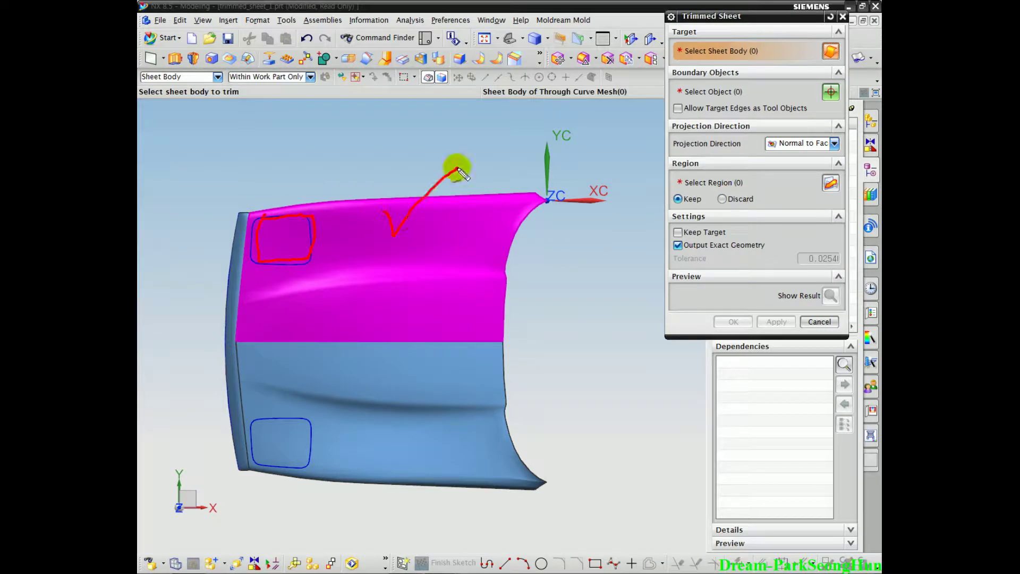
pyautogui.moveTo(384, 212)
pyautogui.mouseDown()
pyautogui.moveTo(394, 234)
pyautogui.moveTo(468, 169)
pyautogui.mouseUp()
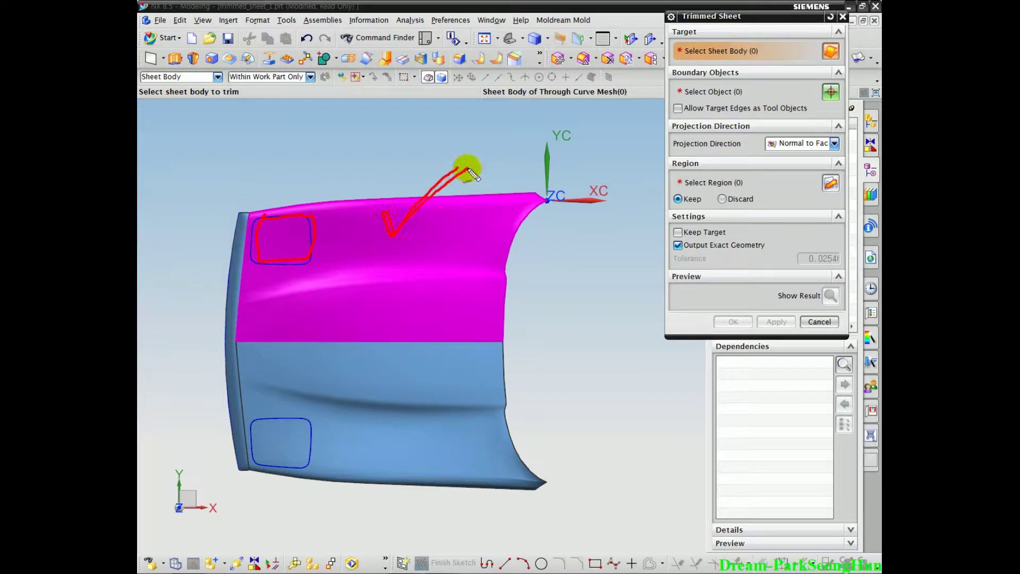
pyautogui.moveTo(266, 220); pyautogui.dragTo(293, 217)
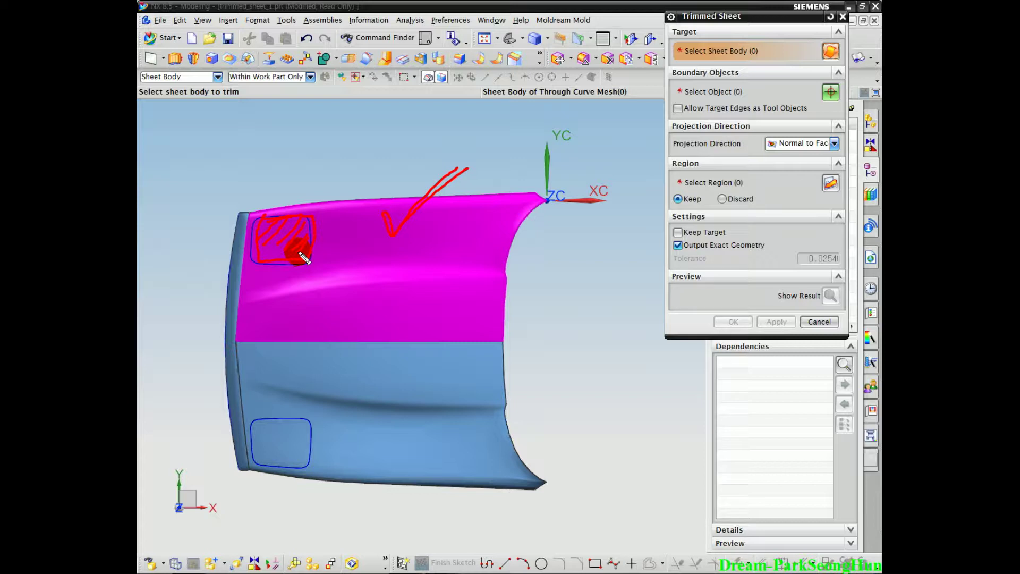
pyautogui.press('Escape')
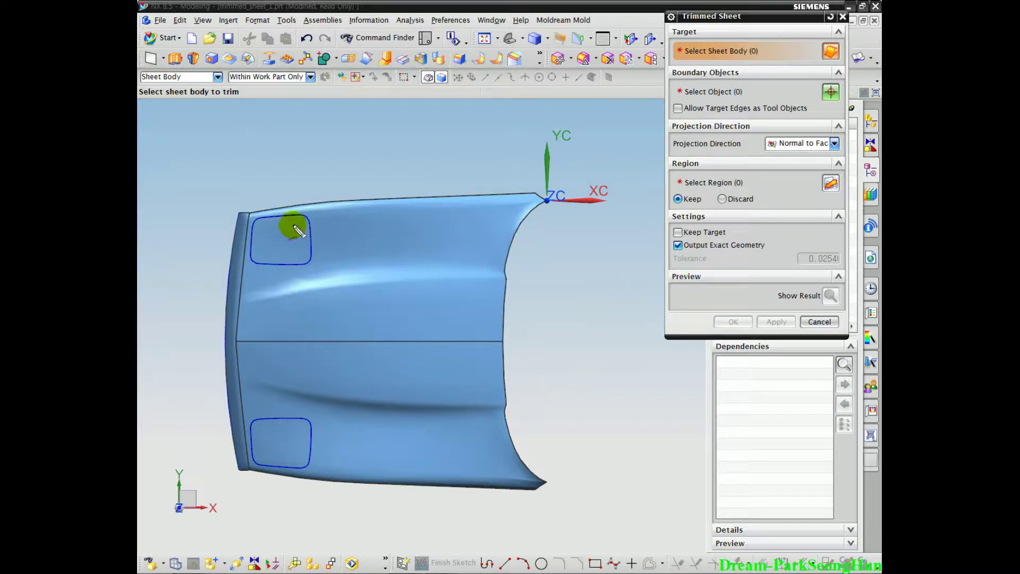
pyautogui.moveTo(278, 248)
pyautogui.mouseDown()
pyautogui.moveTo(311, 197)
pyautogui.moveTo(317, 234)
pyautogui.moveTo(271, 262)
pyautogui.moveTo(249, 233)
pyautogui.moveTo(254, 221)
pyautogui.moveTo(300, 250)
pyautogui.moveTo(287, 227)
pyautogui.mouseUp()
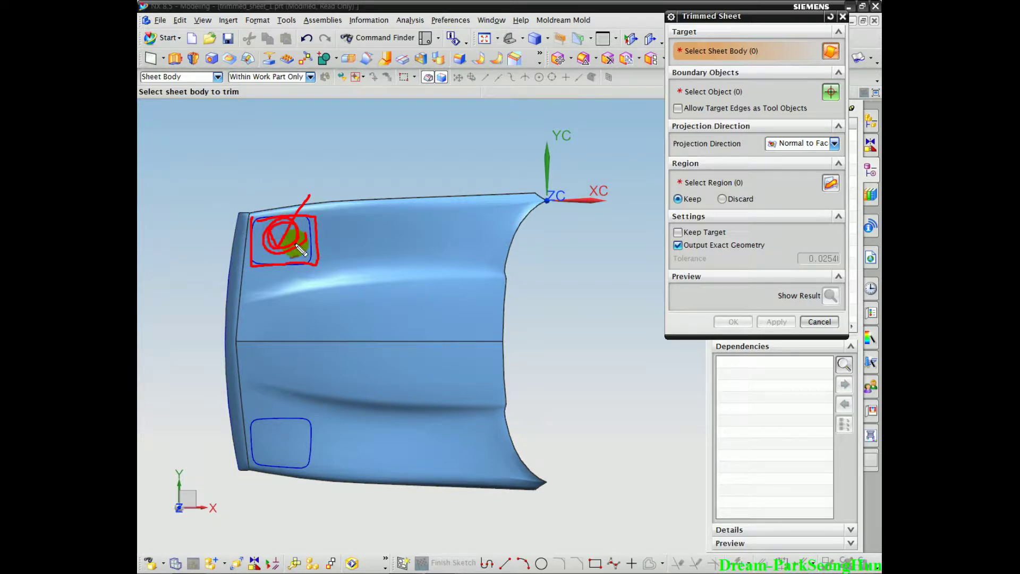
pyautogui.moveTo(684, 206)
pyautogui.mouseDown()
pyautogui.moveTo(670, 213)
pyautogui.moveTo(690, 205)
pyautogui.moveTo(683, 221)
pyautogui.mouseUp()
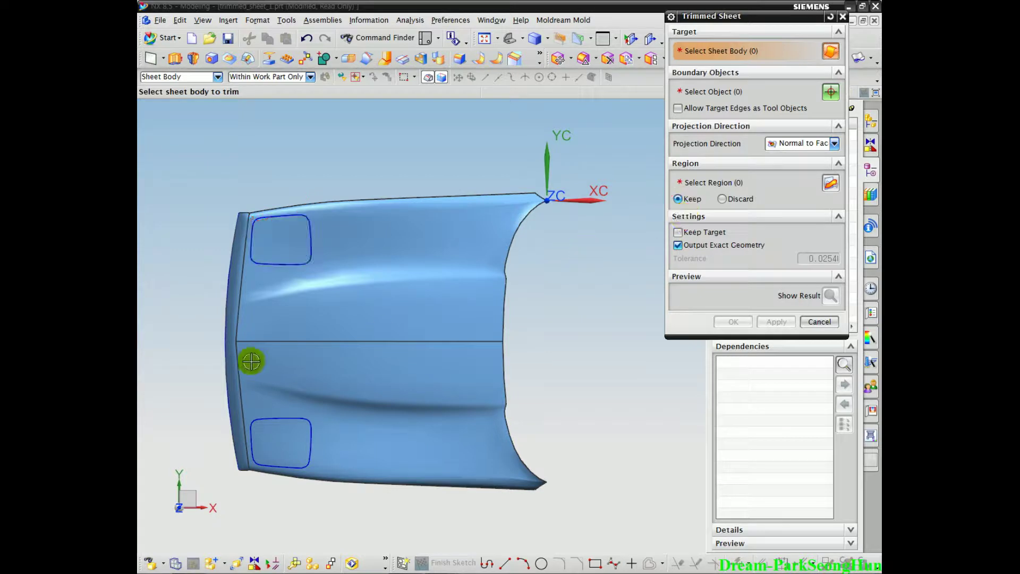
pyautogui.moveTo(314, 221)
pyautogui.mouseDown()
pyautogui.moveTo(299, 266)
pyautogui.moveTo(303, 228)
pyautogui.moveTo(313, 226)
pyautogui.mouseUp()
pyautogui.moveTo(401, 218); pyautogui.dragTo(487, 181)
pyautogui.moveTo(304, 230); pyautogui.dragTo(301, 227)
pyautogui.moveTo(664, 208)
pyautogui.mouseDown()
pyautogui.moveTo(683, 186)
pyautogui.moveTo(659, 203)
pyautogui.moveTo(563, 171)
pyautogui.moveTo(431, 230)
pyautogui.mouseUp()
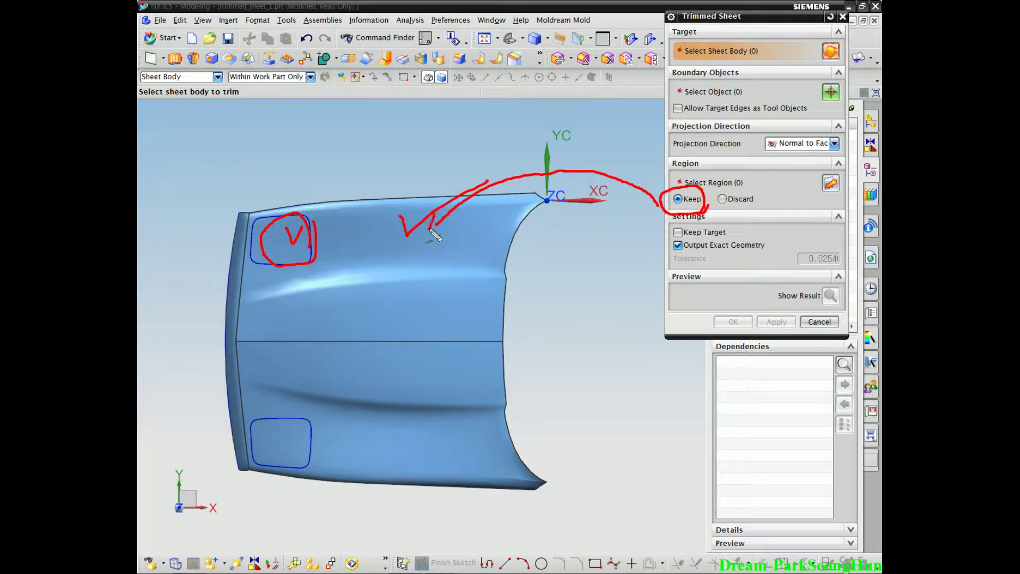
# Set the Trimmed Sheet region option to Discard.
pyautogui.press('Escape')
pyautogui.moveTo(742, 206); pyautogui.dragTo(712, 208)
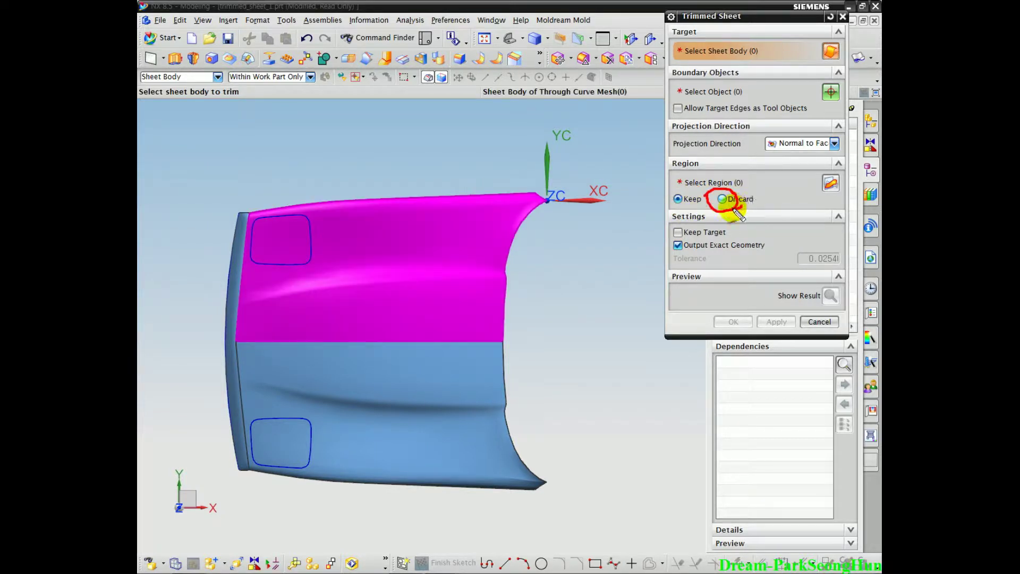
pyautogui.click(723, 199)
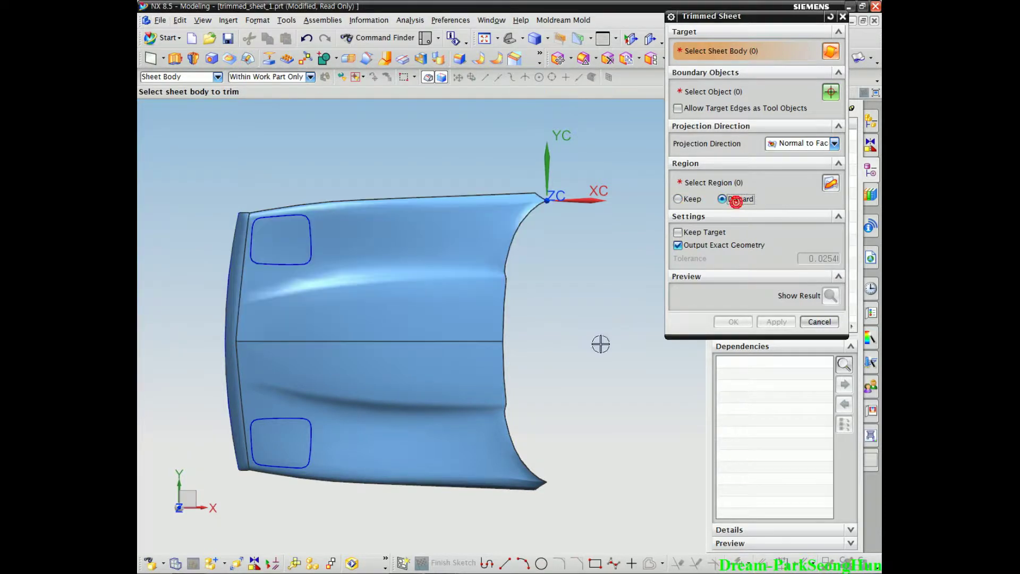
pyautogui.moveTo(394, 253); pyautogui.dragTo(450, 173)
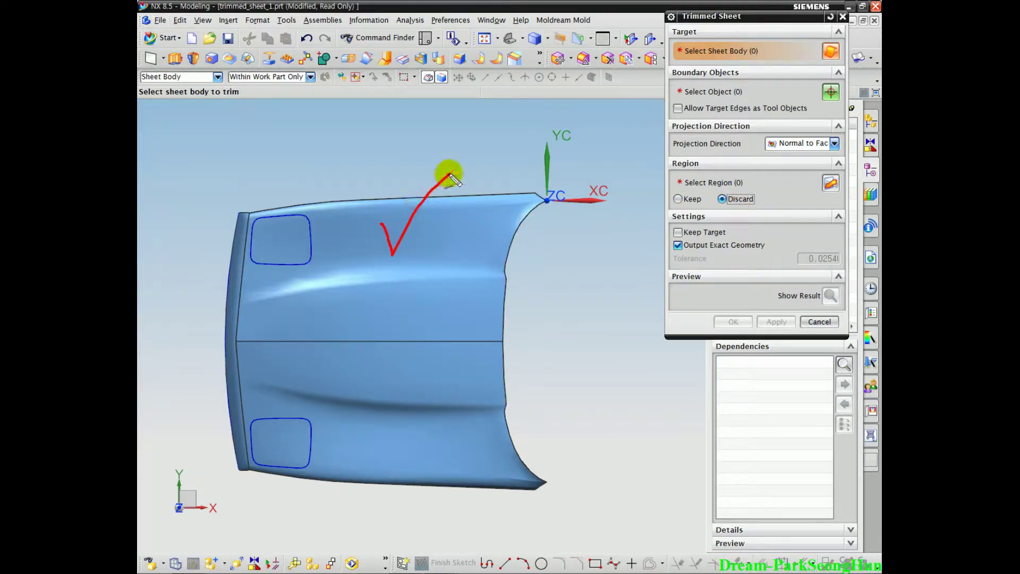
pyautogui.moveTo(307, 218)
pyautogui.mouseDown()
pyautogui.moveTo(313, 239)
pyautogui.moveTo(288, 266)
pyautogui.moveTo(250, 228)
pyautogui.moveTo(292, 216)
pyautogui.mouseUp()
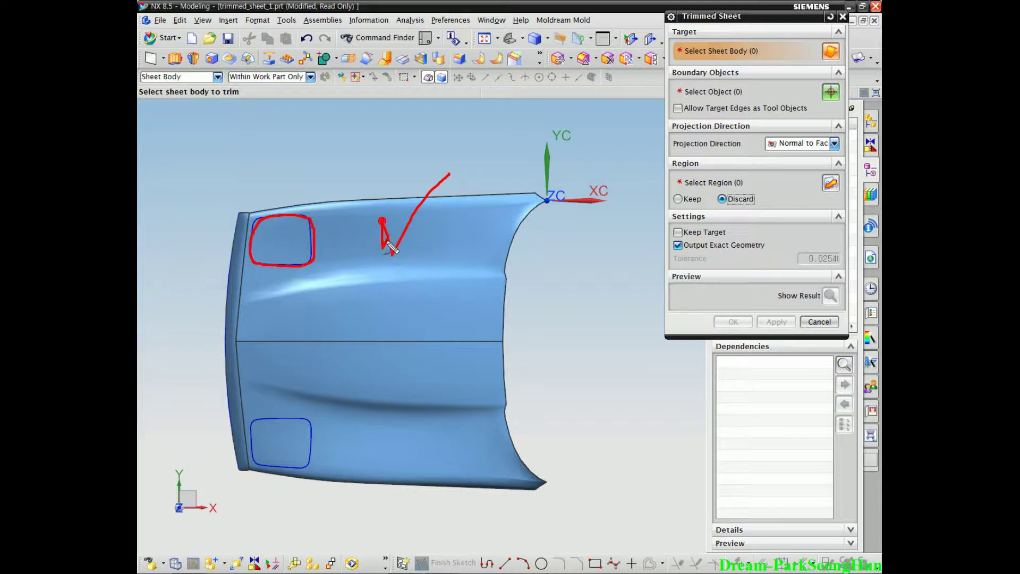
pyautogui.moveTo(390, 246); pyautogui.dragTo(451, 185)
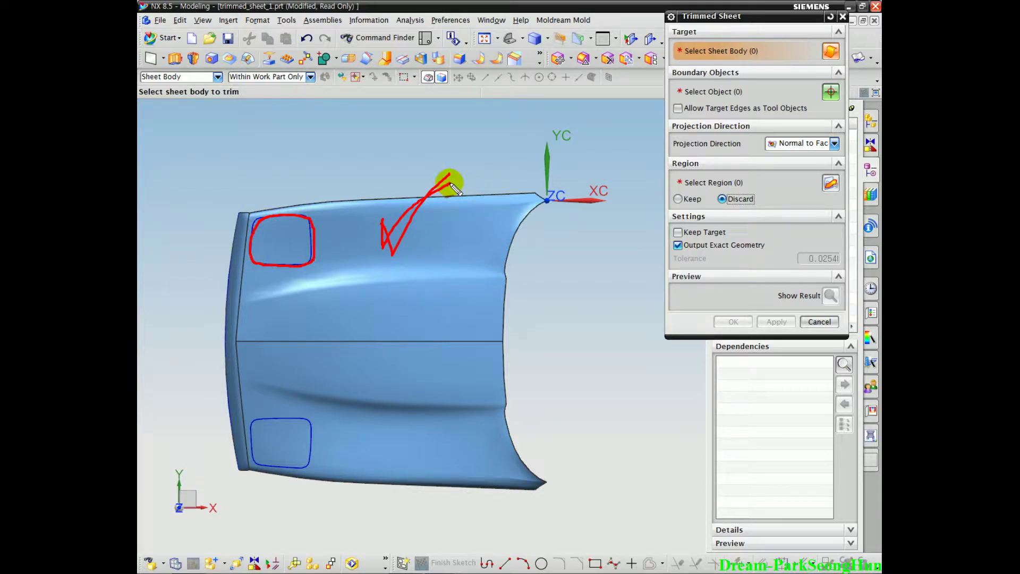
pyautogui.moveTo(724, 199)
pyautogui.mouseDown()
pyautogui.moveTo(760, 201)
pyautogui.moveTo(752, 198)
pyautogui.mouseUp()
pyautogui.moveTo(271, 225)
pyautogui.mouseDown()
pyautogui.moveTo(282, 247)
pyautogui.moveTo(298, 214)
pyautogui.moveTo(301, 258)
pyautogui.moveTo(246, 260)
pyautogui.moveTo(259, 216)
pyautogui.moveTo(300, 217)
pyautogui.moveTo(261, 263)
pyautogui.moveTo(276, 216)
pyautogui.moveTo(294, 253)
pyautogui.mouseUp()
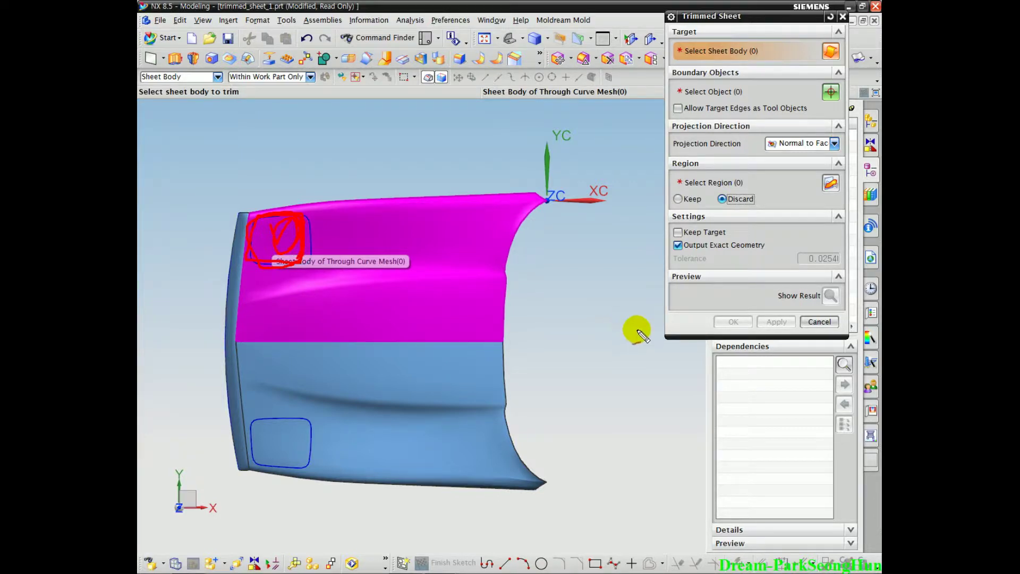
pyautogui.press('Escape')
# Switch the Trimmed Sheet region option back to Keep.
pyautogui.click(628, 378)
pyautogui.keyDown('shift'); pyautogui.moveTo(535, 374); pyautogui.dragTo(561, 364, button='middle'); pyautogui.keyUp('shift')
pyautogui.scroll(-1, 560, 364)
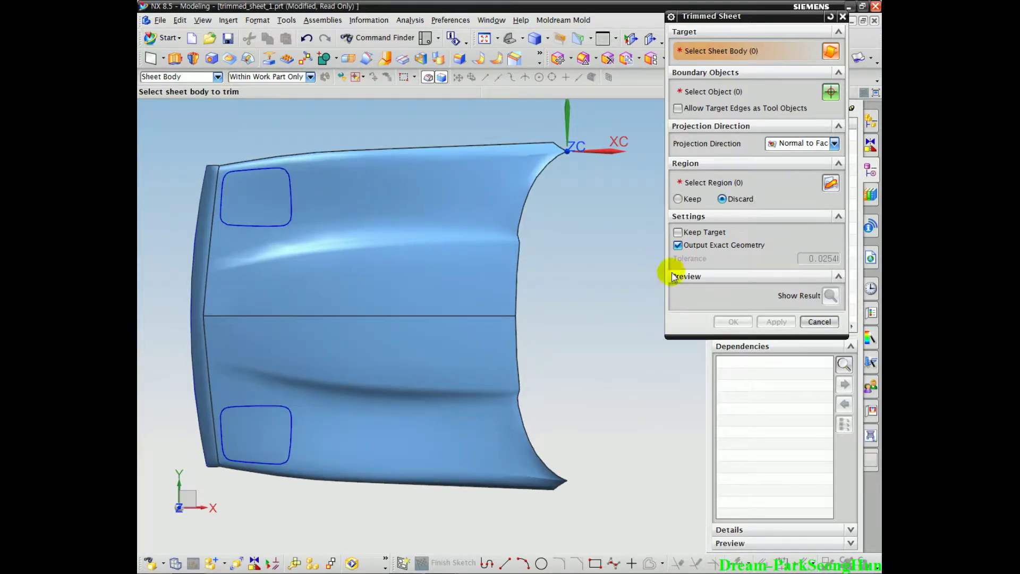
pyautogui.moveTo(735, 210); pyautogui.dragTo(678, 200)
pyautogui.press('Escape')
pyautogui.keyDown('shift'); pyautogui.moveTo(522, 326); pyautogui.dragTo(577, 355, button='middle'); pyautogui.keyUp('shift')
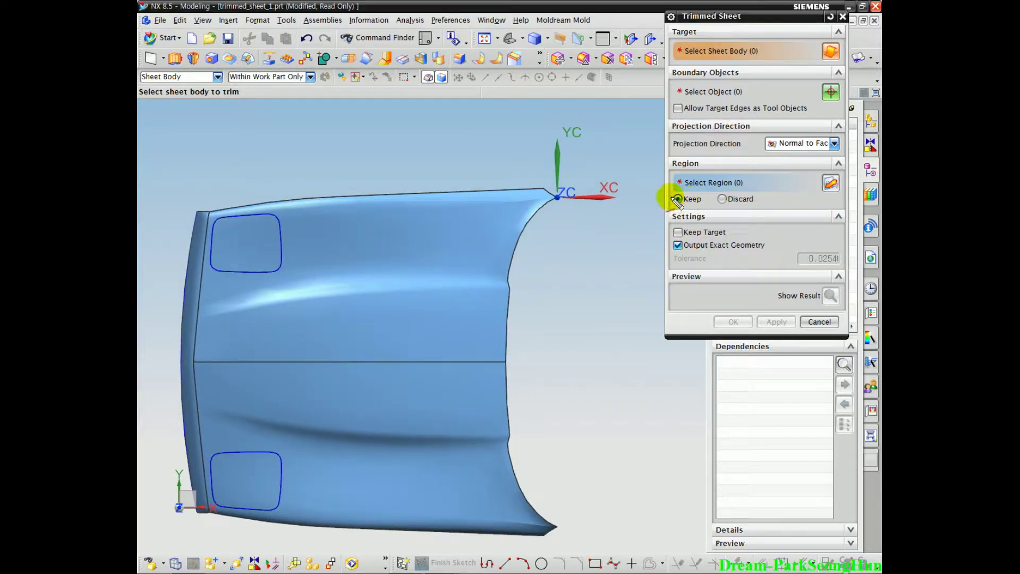
pyautogui.moveTo(714, 201)
pyautogui.mouseDown()
pyautogui.moveTo(742, 178)
pyautogui.moveTo(668, 183)
pyautogui.moveTo(753, 186)
pyautogui.moveTo(664, 186)
pyautogui.moveTo(750, 176)
pyautogui.moveTo(676, 187)
pyautogui.mouseUp()
pyautogui.press('Escape')
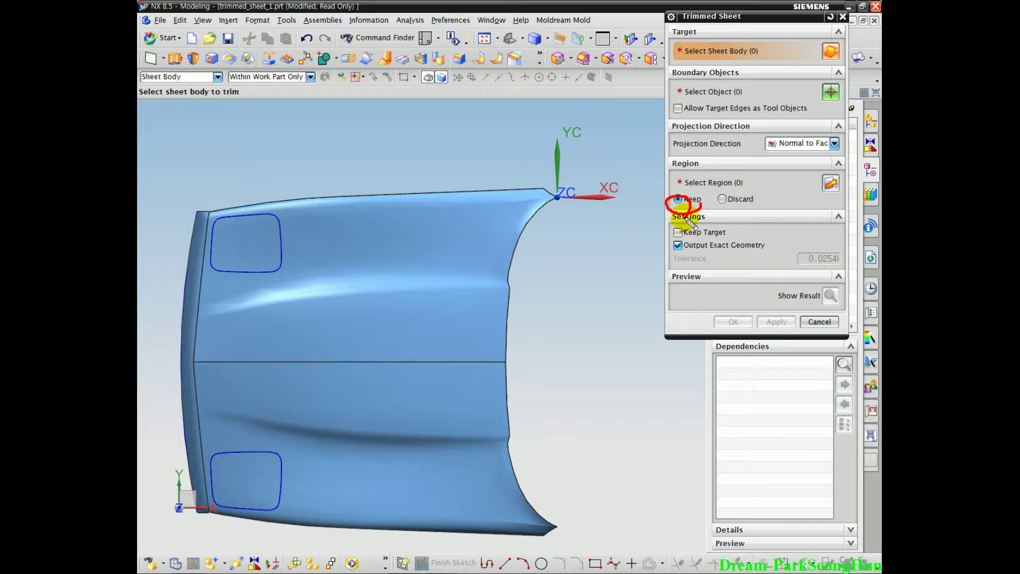
pyautogui.moveTo(748, 201); pyautogui.dragTo(747, 207)
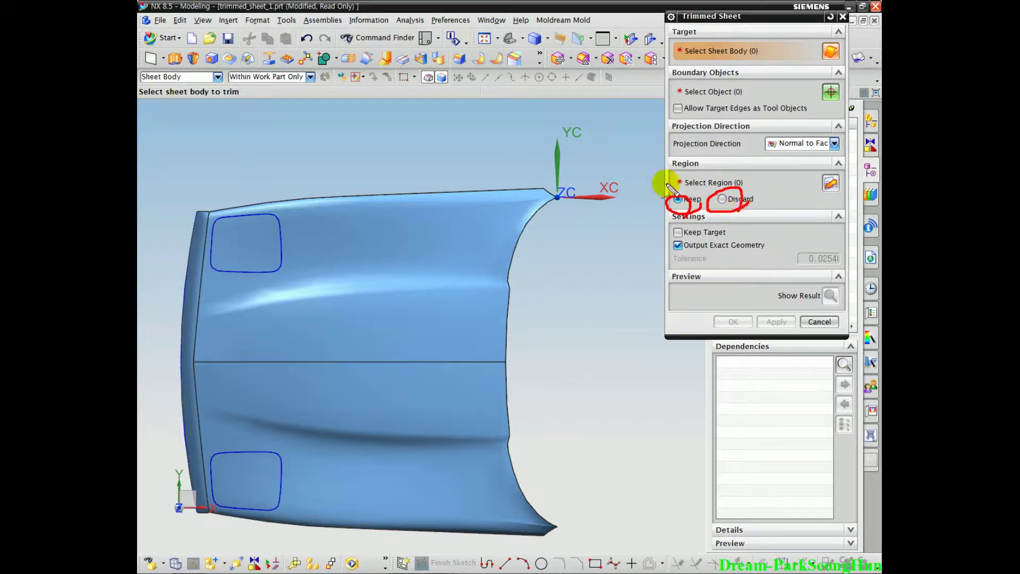
pyautogui.press('Escape')
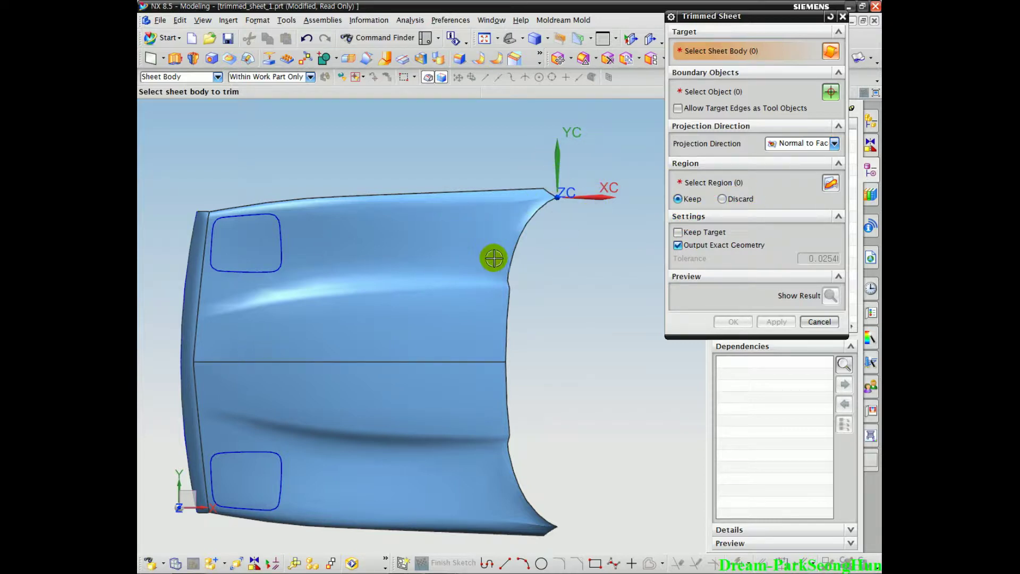
pyautogui.hotkey('ctrl', 'shift', 'd')
pyautogui.moveTo(736, 187); pyautogui.dragTo(730, 180)
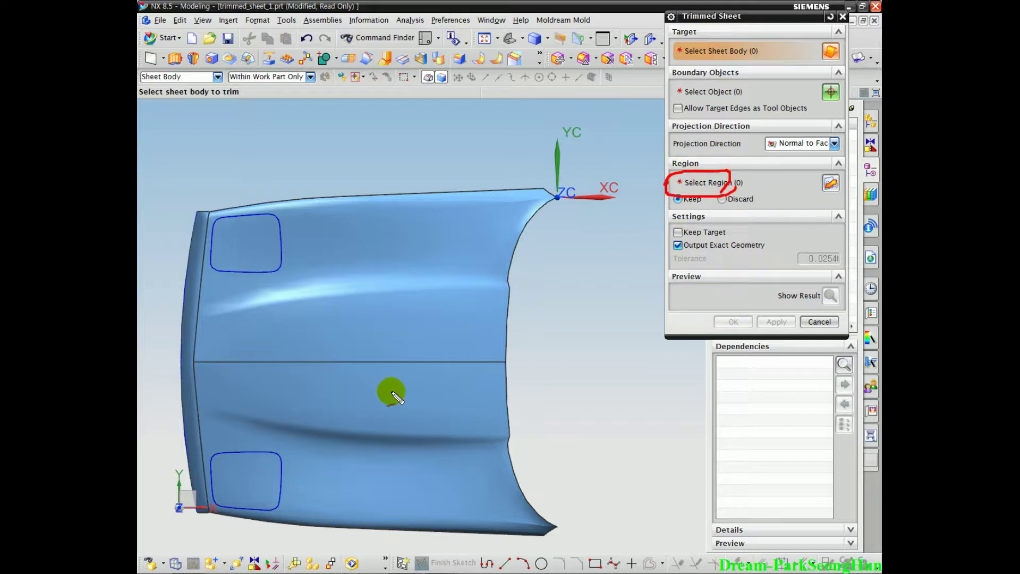
pyautogui.moveTo(281, 245)
pyautogui.mouseDown()
pyautogui.moveTo(285, 235)
pyautogui.moveTo(218, 266)
pyautogui.moveTo(255, 209)
pyautogui.moveTo(260, 237)
pyautogui.mouseUp()
pyautogui.moveTo(388, 224)
pyautogui.mouseDown()
pyautogui.moveTo(392, 240)
pyautogui.moveTo(468, 171)
pyautogui.mouseUp()
pyautogui.moveTo(697, 187); pyautogui.dragTo(681, 213)
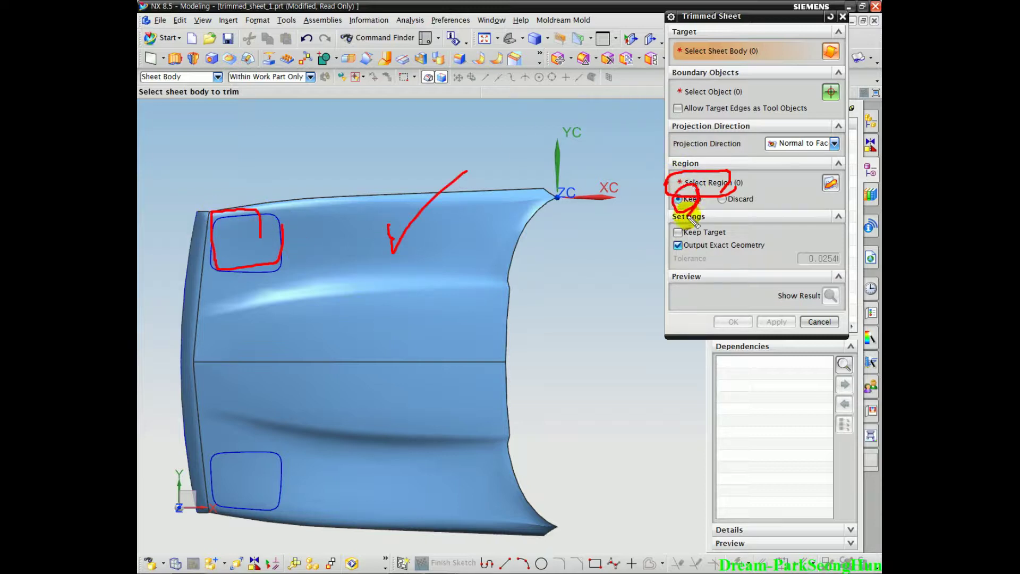
pyautogui.moveTo(397, 247); pyautogui.dragTo(536, 145)
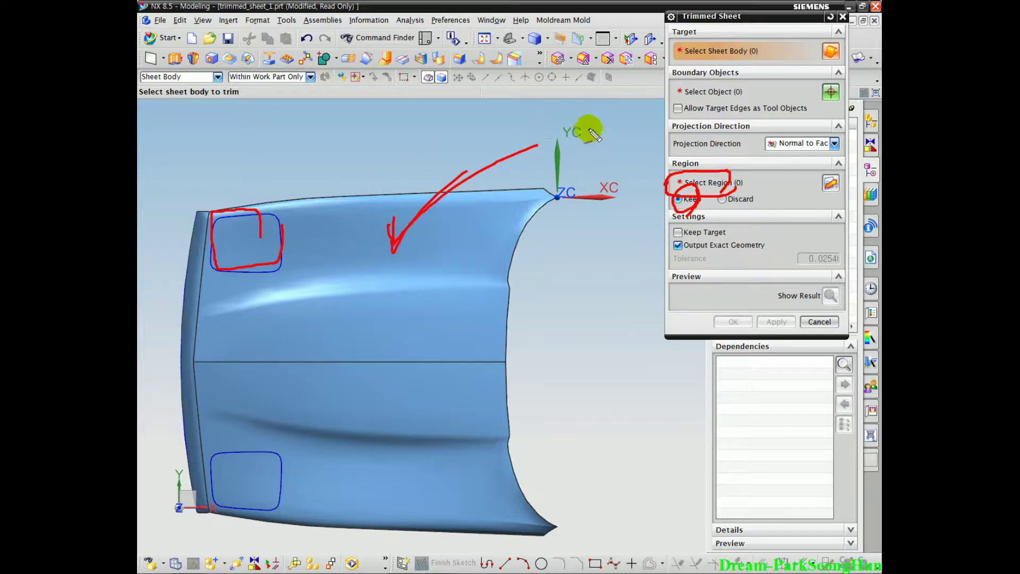
pyautogui.press('Escape')
# Select the hood's +Y half as the target sheet body to trim.
pyautogui.moveTo(491, 316); pyautogui.dragTo(551, 330, button='middle')
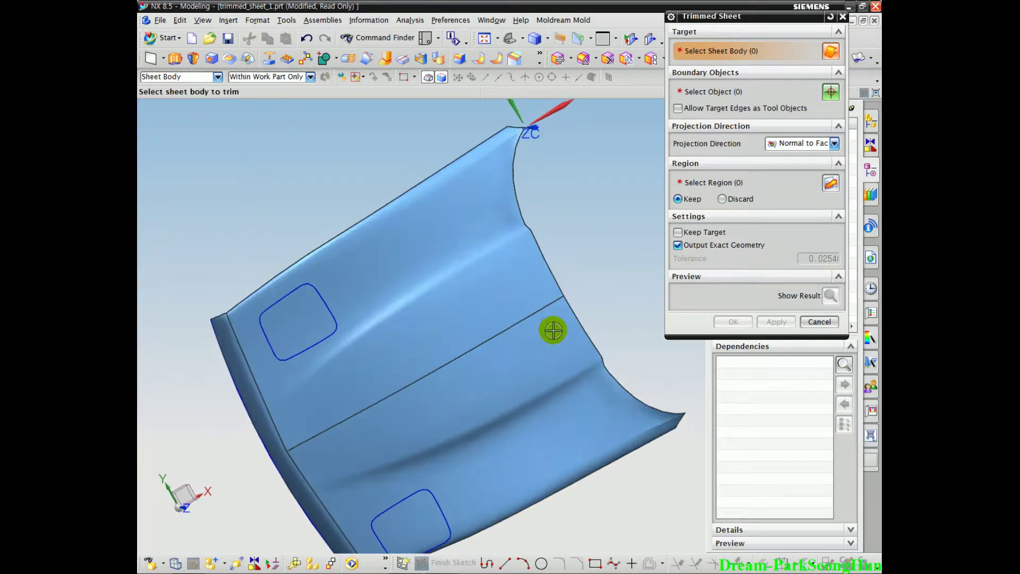
pyautogui.moveTo(434, 288); pyautogui.dragTo(478, 262)
pyautogui.press('Escape')
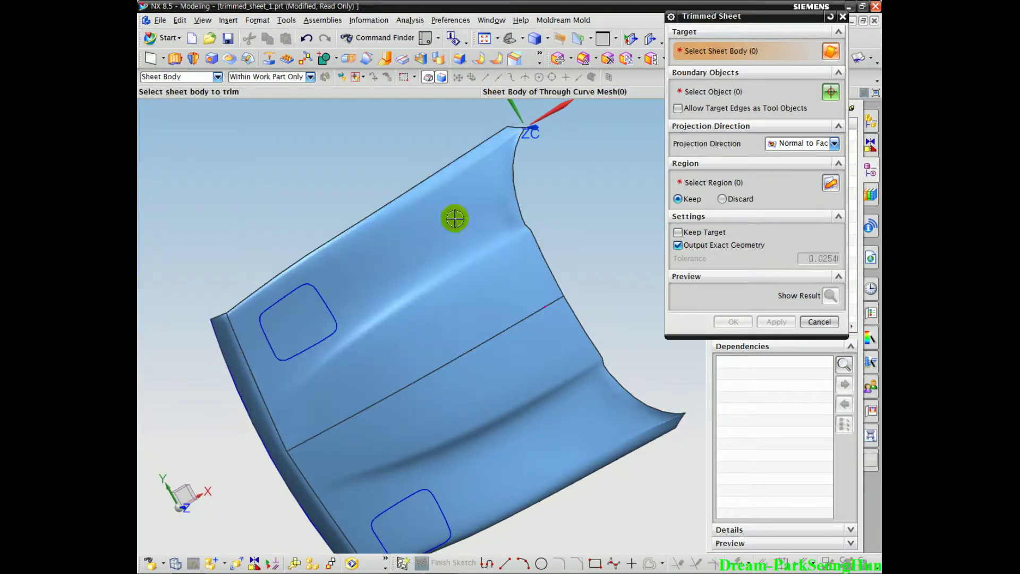
pyautogui.click(455, 218)
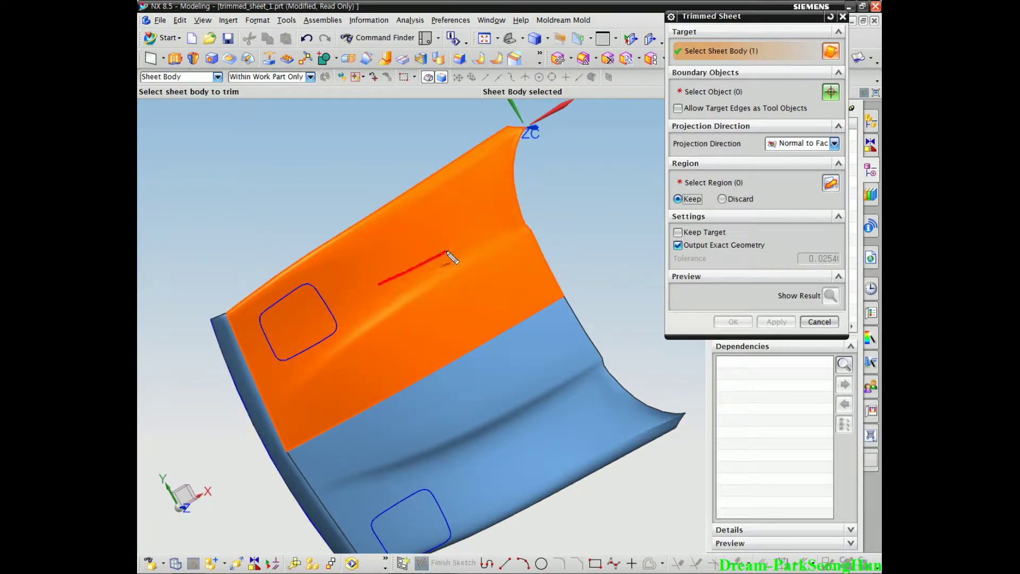
pyautogui.press('Escape')
# Select the rounded rectangular curve over the target half of the hood as the boundary object.
pyautogui.click(713, 91)
pyautogui.moveTo(645, 207); pyautogui.dragTo(497, 316, button='middle')
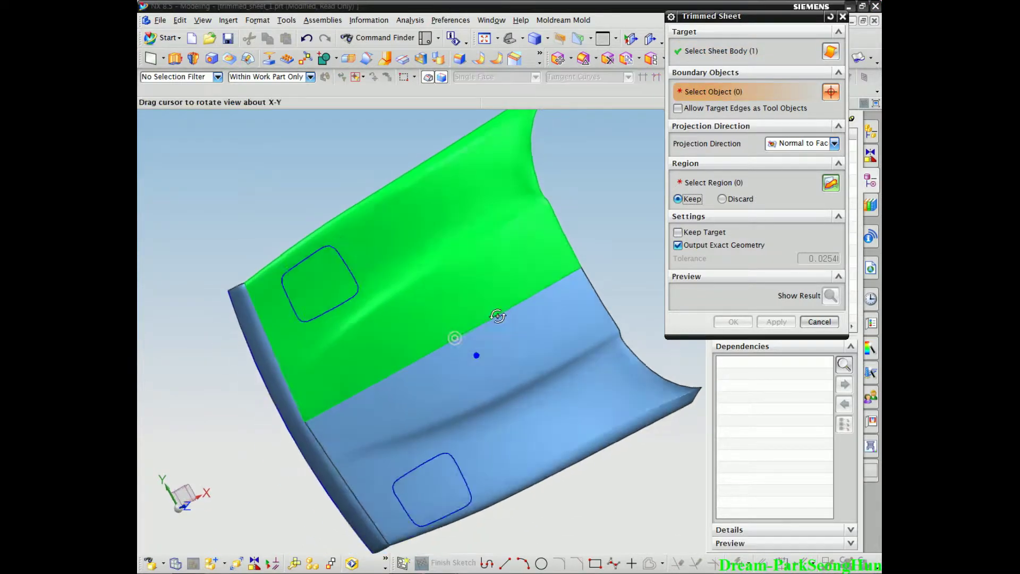
pyautogui.scroll(4, 335, 274)
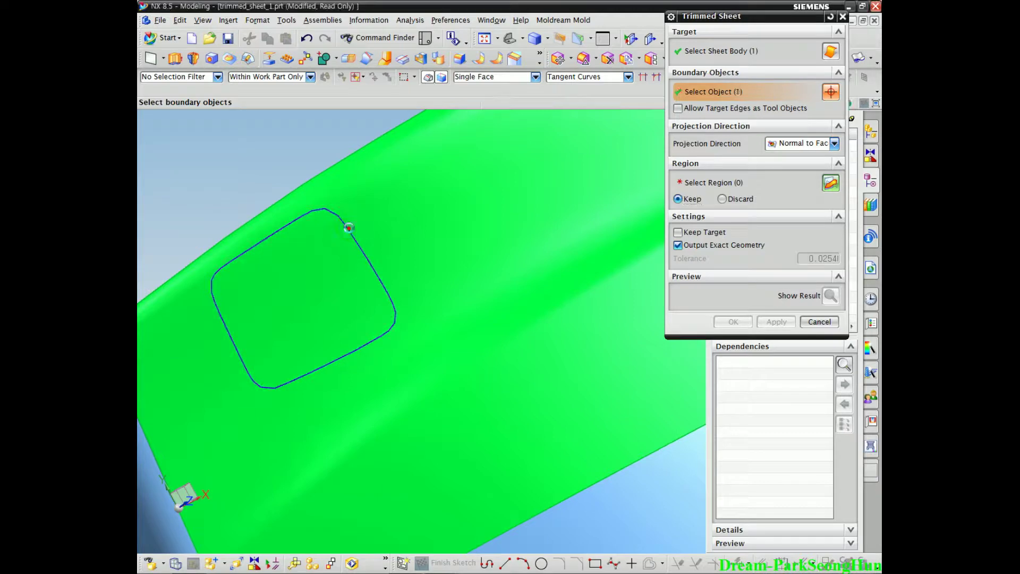
pyautogui.click(347, 226)
# Examine from several angles how the rounded boundary curve floats above the hood sheet relative to the Normal to Face projection direction.
pyautogui.scroll(-4, 510, 357)
pyautogui.moveTo(485, 406); pyautogui.dragTo(446, 291, button='middle')
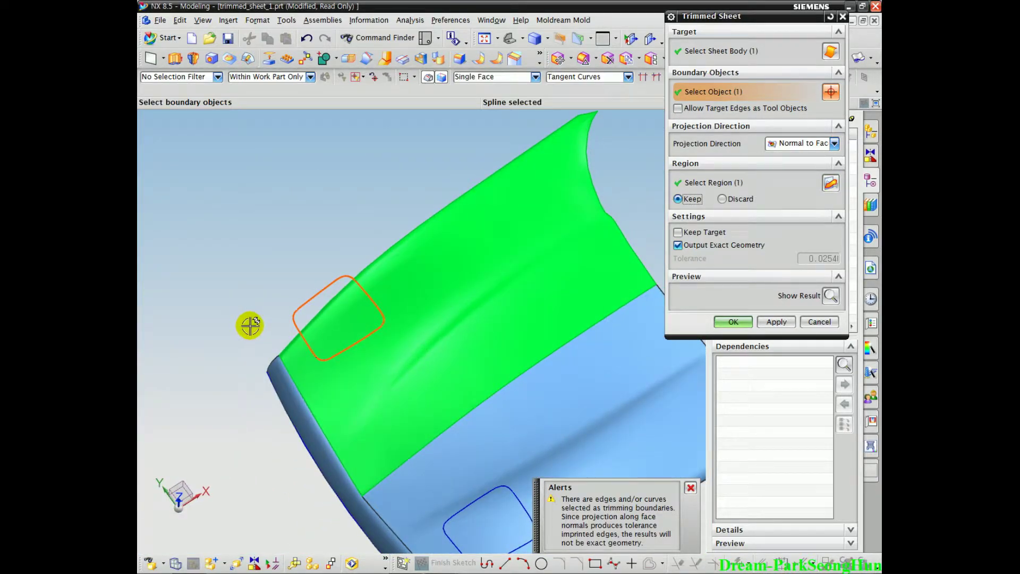
pyautogui.moveTo(269, 329); pyautogui.dragTo(493, 231, button='middle')
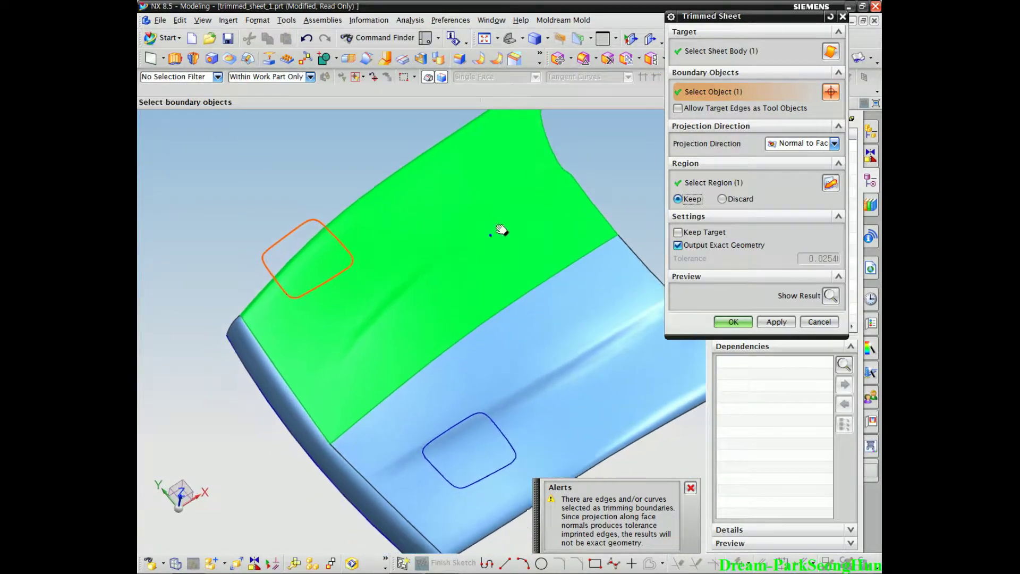
pyautogui.moveTo(536, 499)
pyautogui.mouseDown()
pyautogui.moveTo(539, 180)
pyautogui.moveTo(520, 138)
pyautogui.moveTo(591, 123)
pyautogui.mouseUp()
pyautogui.press('Escape')
pyautogui.moveTo(455, 262); pyautogui.dragTo(528, 219, button='middle')
pyautogui.moveTo(731, 163)
pyautogui.mouseDown()
pyautogui.moveTo(670, 133)
pyautogui.moveTo(751, 118)
pyautogui.moveTo(735, 129)
pyautogui.moveTo(760, 135)
pyautogui.moveTo(746, 123)
pyautogui.moveTo(757, 141)
pyautogui.moveTo(704, 154)
pyautogui.moveTo(757, 113)
pyautogui.mouseUp()
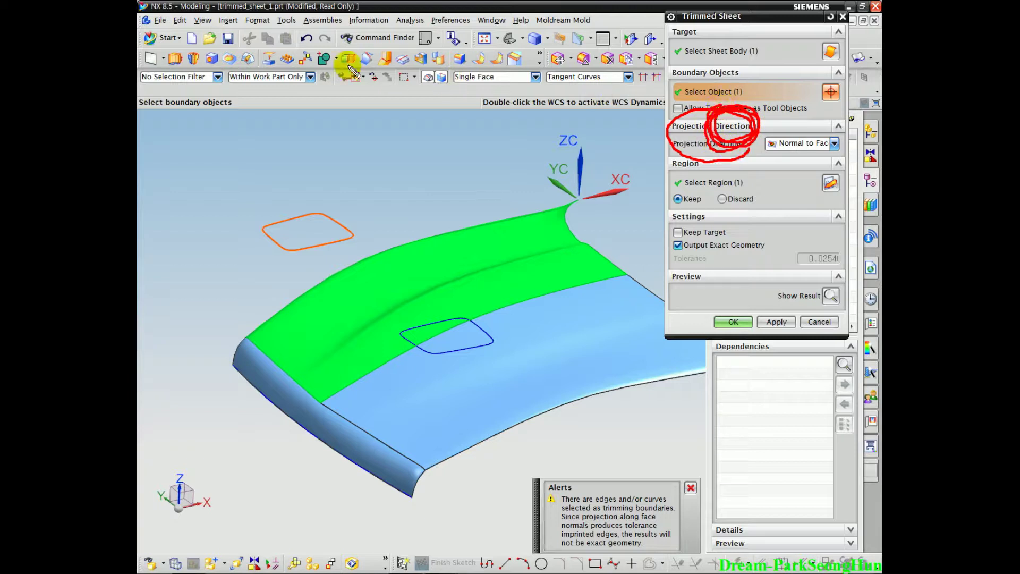
pyautogui.press('Escape')
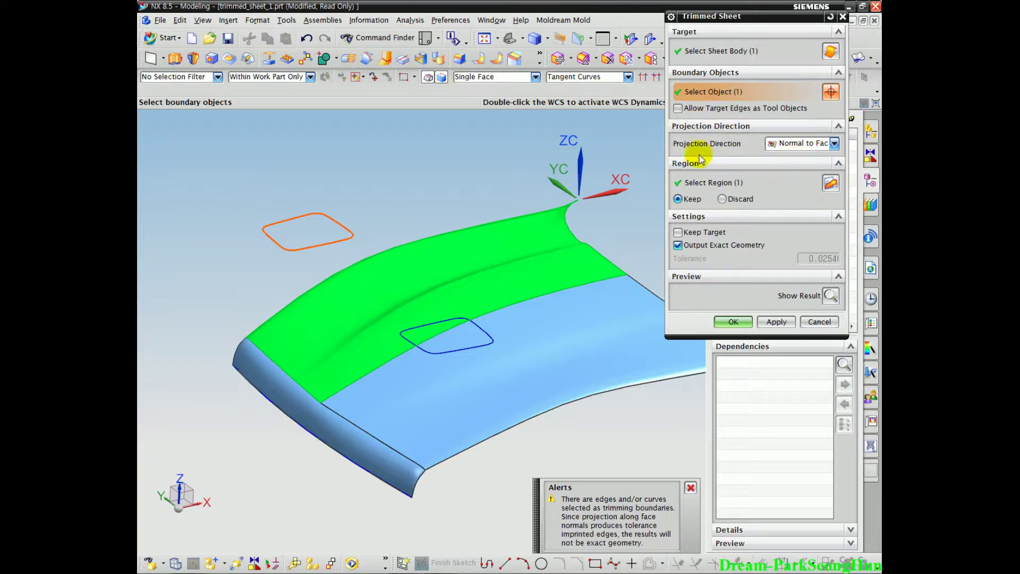
pyautogui.moveTo(686, 147)
pyautogui.mouseDown()
pyautogui.moveTo(733, 123)
pyautogui.moveTo(722, 147)
pyautogui.moveTo(712, 122)
pyautogui.moveTo(760, 130)
pyautogui.moveTo(707, 151)
pyautogui.mouseUp()
pyautogui.press('Escape')
pyautogui.moveTo(829, 128)
pyautogui.mouseDown()
pyautogui.moveTo(767, 157)
pyautogui.moveTo(838, 151)
pyautogui.moveTo(762, 139)
pyautogui.moveTo(841, 127)
pyautogui.moveTo(770, 157)
pyautogui.mouseUp()
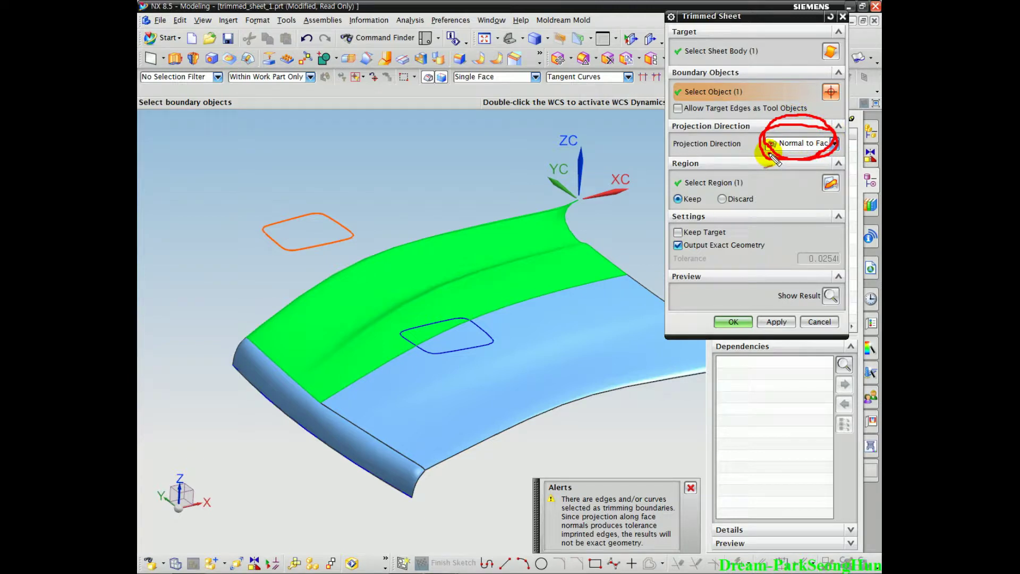
pyautogui.moveTo(265, 333)
pyautogui.mouseDown()
pyautogui.moveTo(321, 337)
pyautogui.moveTo(364, 276)
pyautogui.mouseUp()
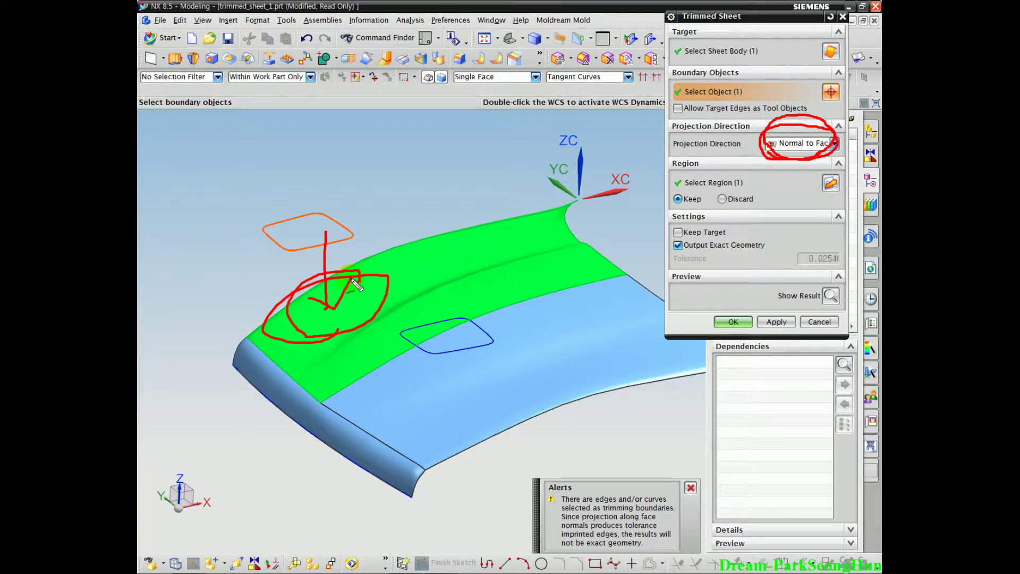
pyautogui.press('e')
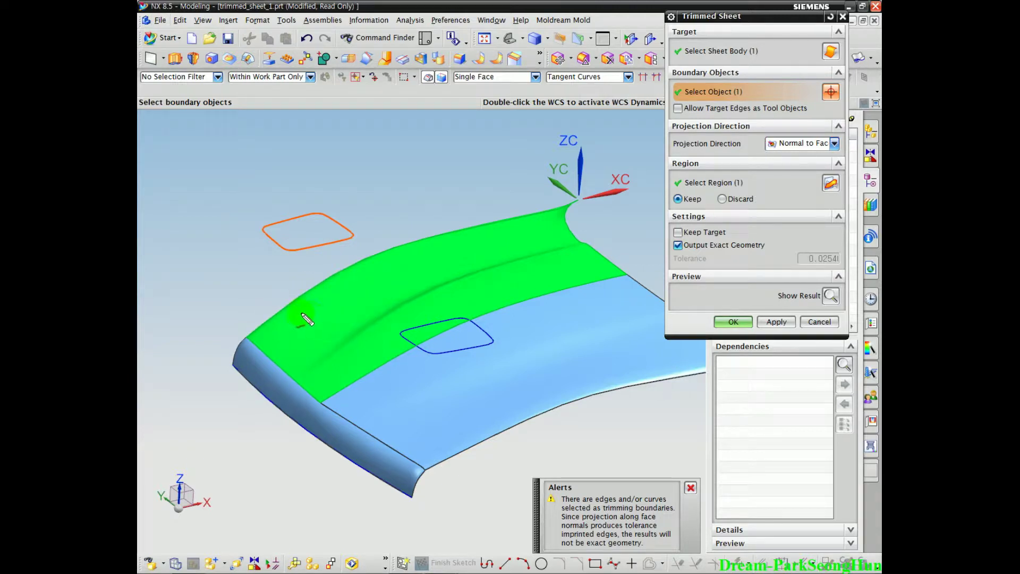
pyautogui.moveTo(345, 300); pyautogui.dragTo(312, 197)
pyautogui.press('e')
pyautogui.scroll(3, 250, 282)
pyautogui.moveTo(279, 227); pyautogui.dragTo(330, 214)
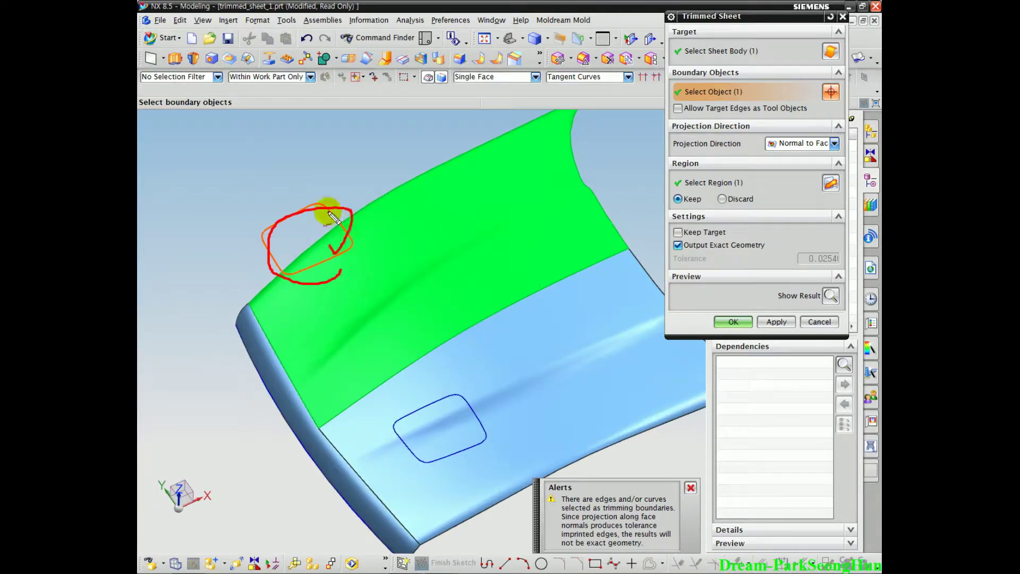
pyautogui.moveTo(321, 267); pyautogui.dragTo(340, 268)
pyautogui.moveTo(327, 204); pyautogui.dragTo(283, 230)
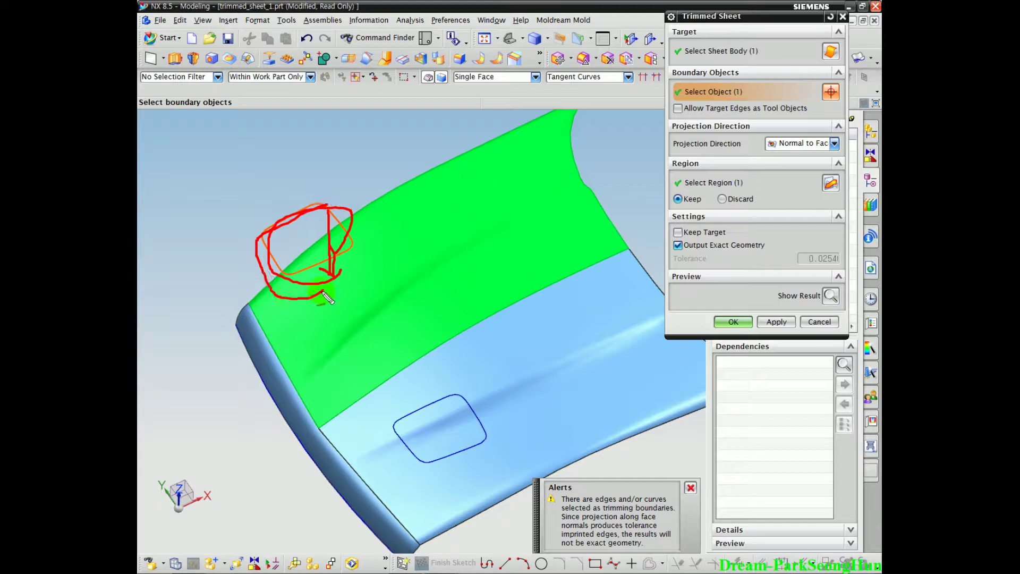
pyautogui.moveTo(323, 292); pyautogui.dragTo(330, 204)
pyautogui.moveTo(236, 265)
pyautogui.mouseDown()
pyautogui.moveTo(410, 273)
pyautogui.moveTo(298, 358)
pyautogui.moveTo(223, 256)
pyautogui.mouseUp()
pyautogui.moveTo(303, 265)
pyautogui.mouseDown()
pyautogui.moveTo(314, 287)
pyautogui.moveTo(322, 258)
pyautogui.mouseUp()
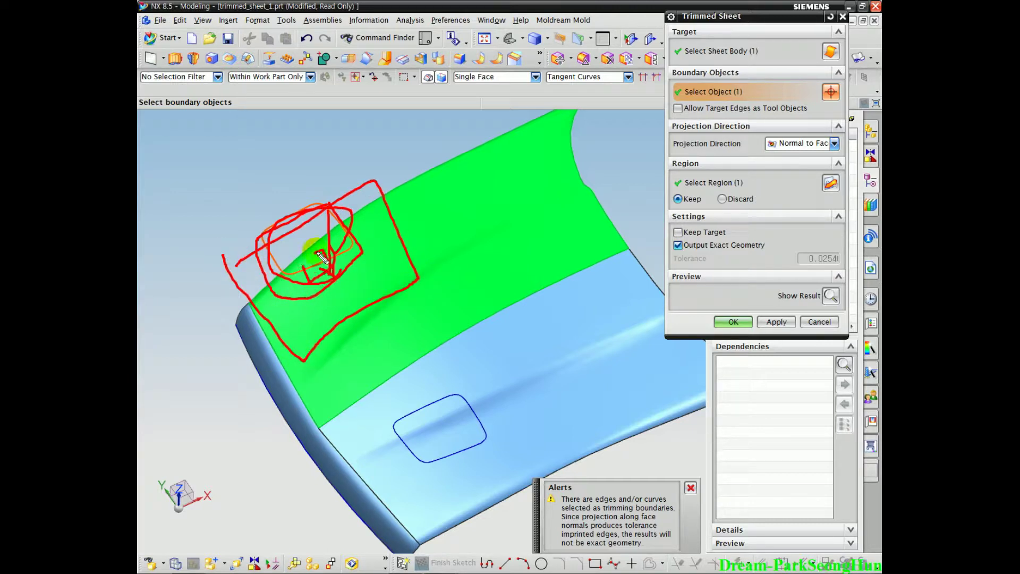
pyautogui.press('Escape')
pyautogui.moveTo(319, 318); pyautogui.dragTo(339, 274, button='middle')
pyautogui.moveTo(318, 232); pyautogui.dragTo(306, 295)
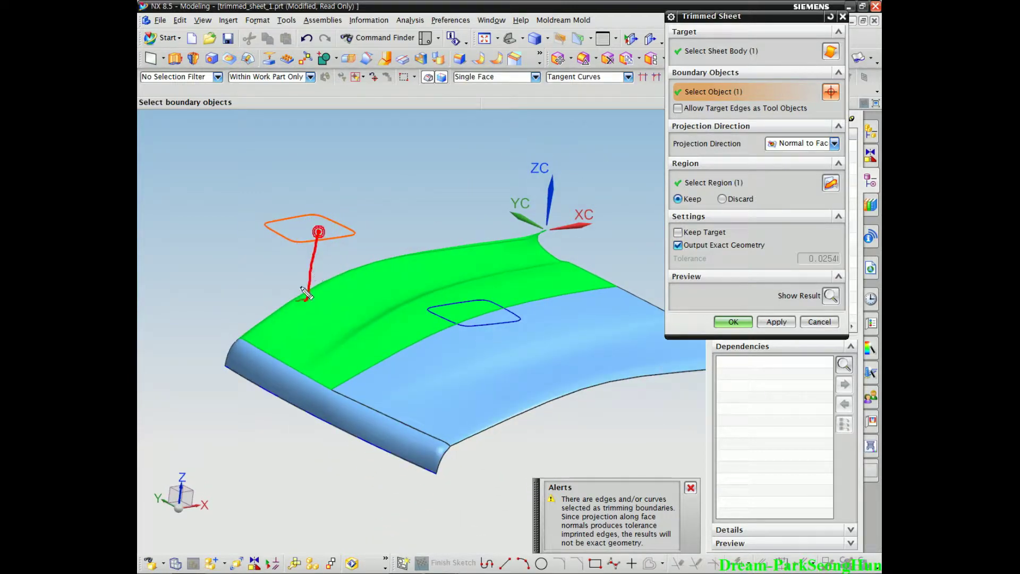
pyautogui.moveTo(611, 518)
pyautogui.mouseDown()
pyautogui.moveTo(616, 478)
pyautogui.moveTo(547, 544)
pyautogui.moveTo(593, 514)
pyautogui.moveTo(557, 531)
pyautogui.moveTo(531, 494)
pyautogui.moveTo(584, 523)
pyautogui.mouseUp()
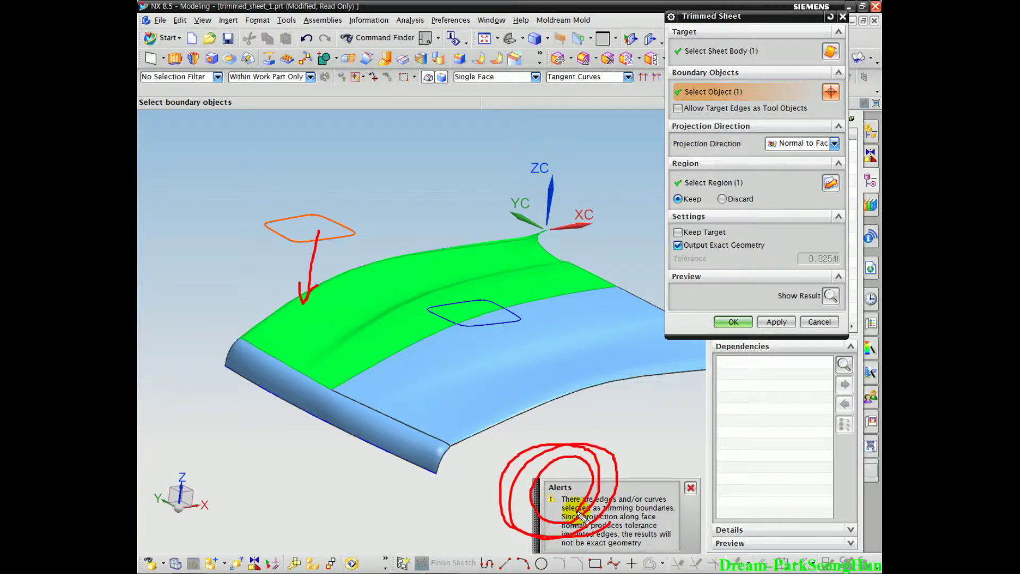
pyautogui.press('Escape')
# Set the projection direction of the boundary curve to Along Vector.
pyautogui.click(835, 143)
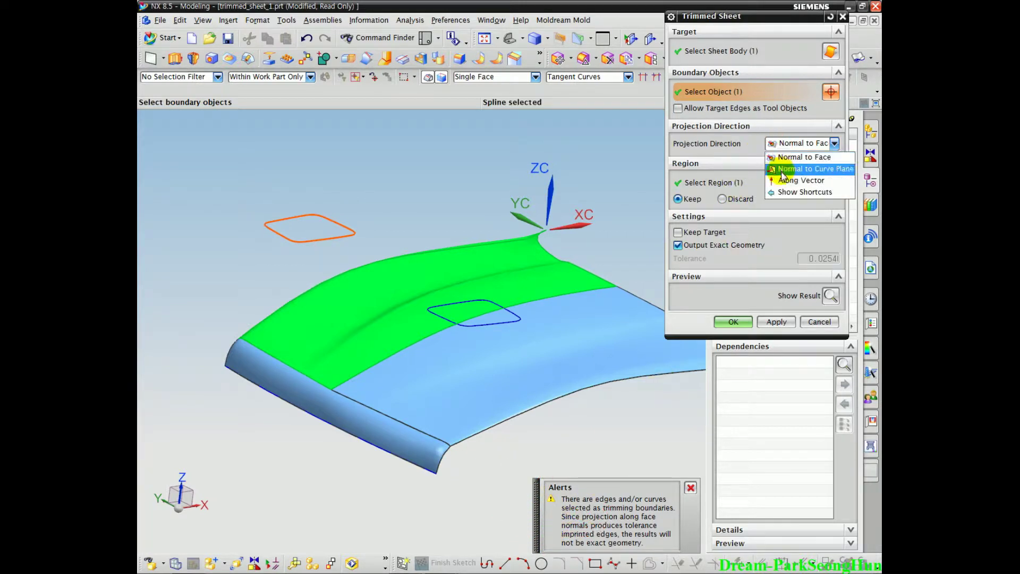
pyautogui.click(780, 180)
pyautogui.moveTo(403, 303); pyautogui.dragTo(449, 276, button='middle')
# Try the ZC axis as the projection vector and switch it back to -ZC.
pyautogui.click(835, 162)
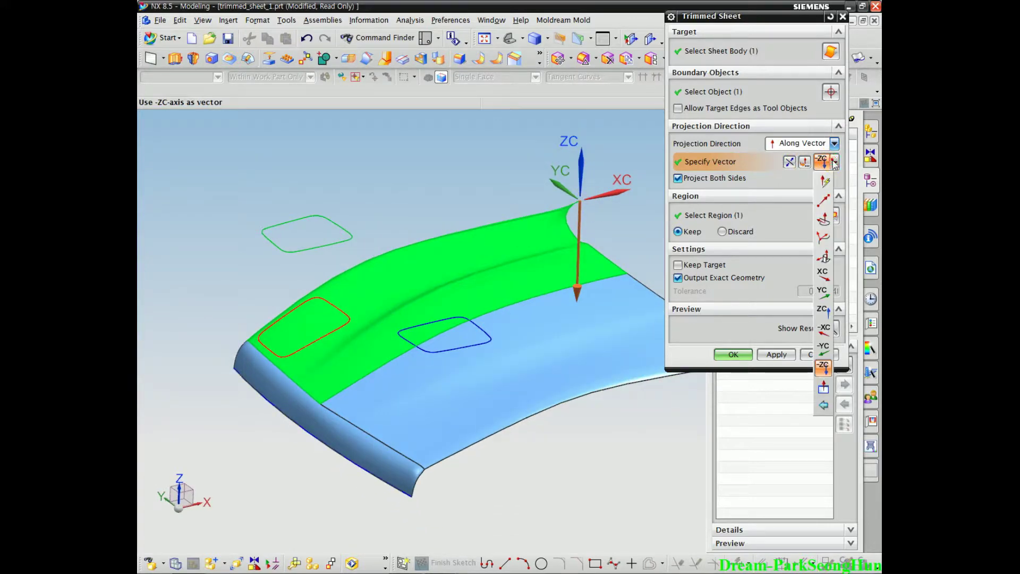
pyautogui.click(822, 309)
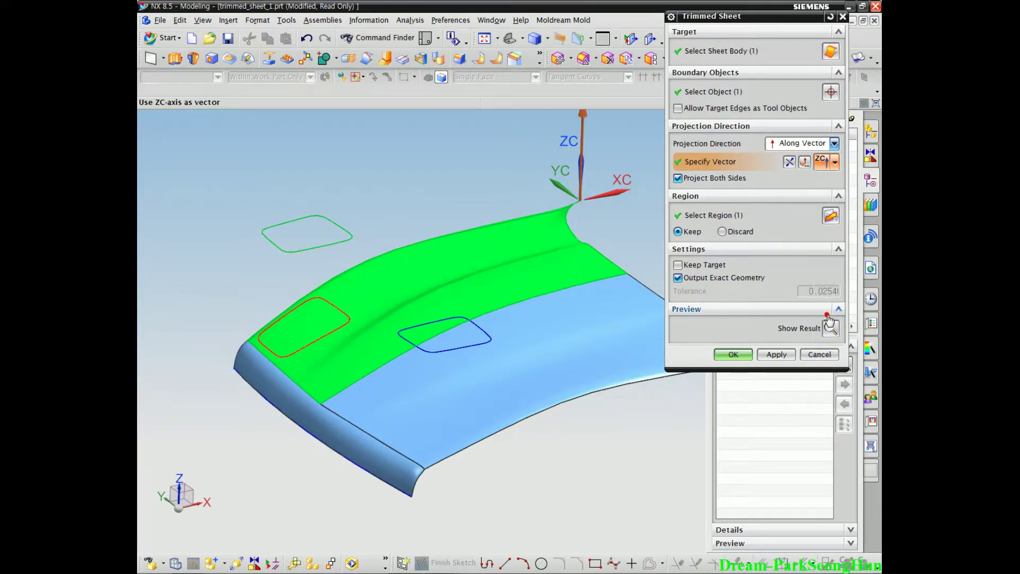
pyautogui.click(835, 162)
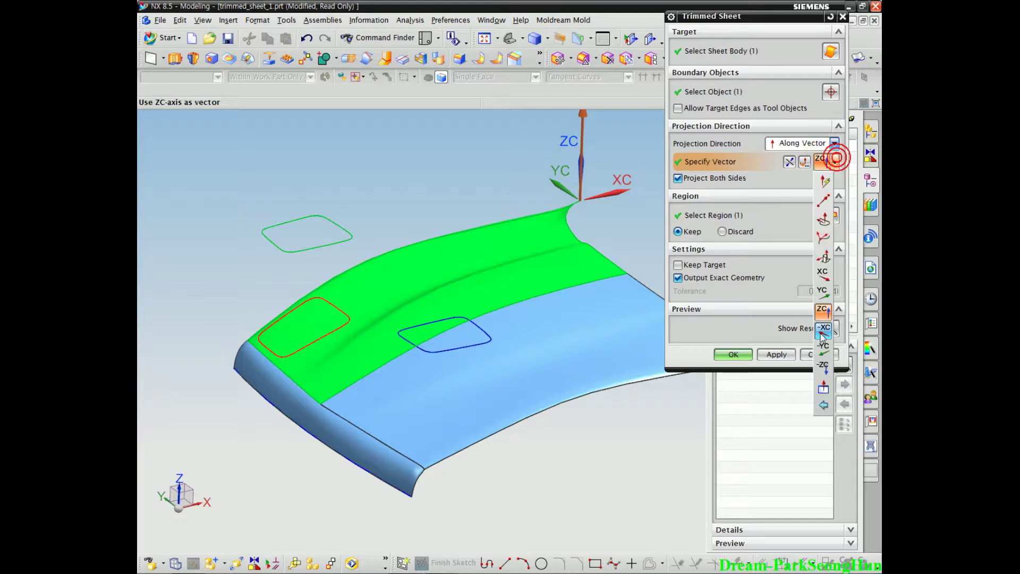
pyautogui.click(823, 365)
pyautogui.moveTo(321, 331); pyautogui.dragTo(370, 311, button='middle')
pyautogui.moveTo(345, 202); pyautogui.dragTo(351, 308)
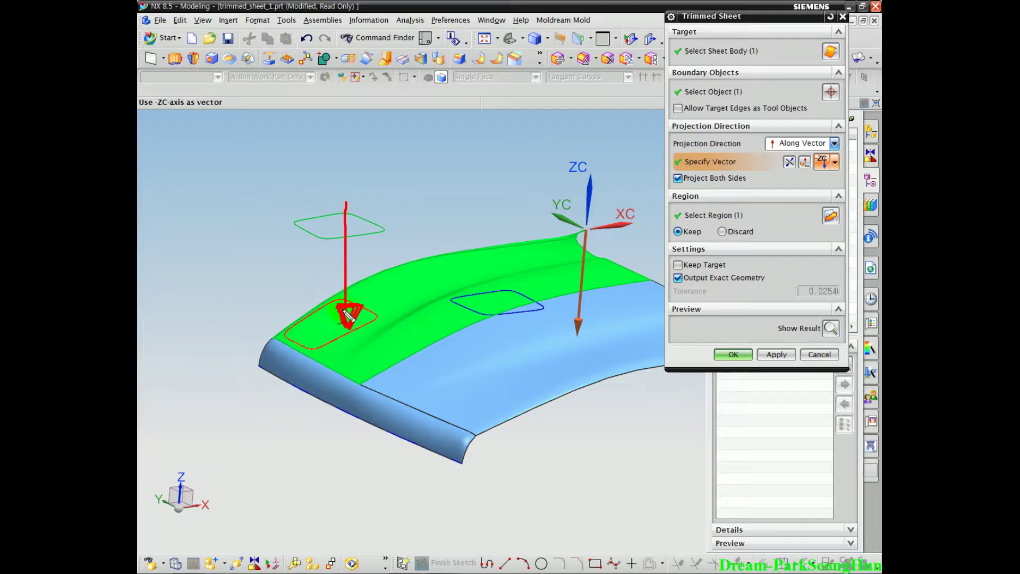
pyautogui.press('Escape')
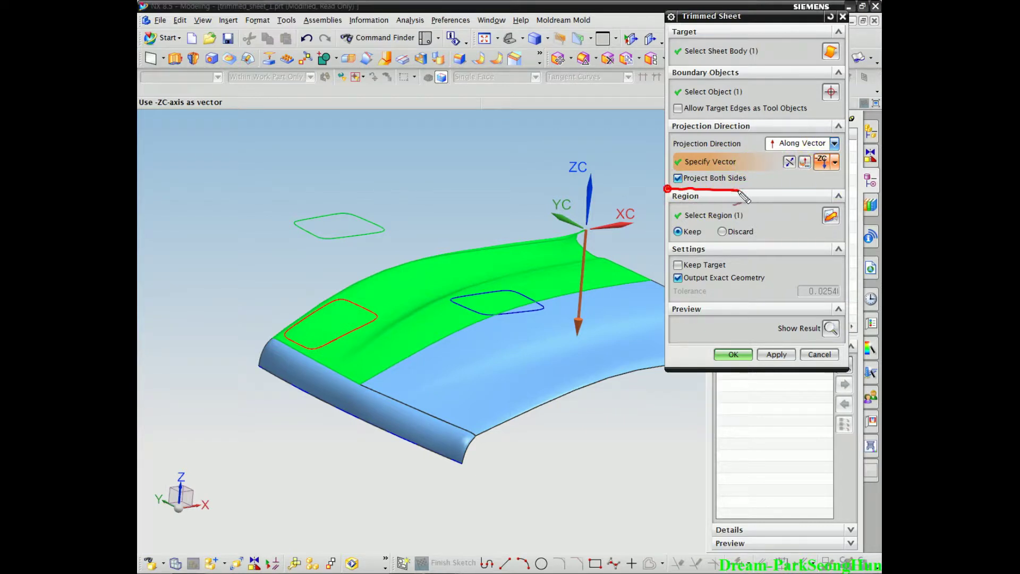
pyautogui.moveTo(754, 192); pyautogui.dragTo(757, 183)
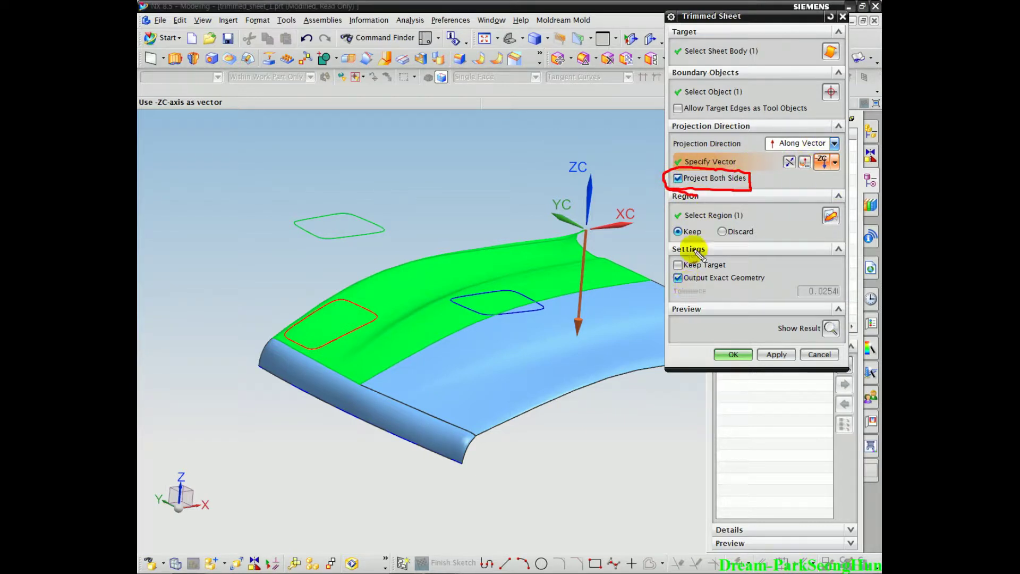
pyautogui.press('Escape')
# Turn off Project Both Sides and set the projection vector to the ZC axis.
pyautogui.moveTo(741, 178)
pyautogui.mouseDown()
pyautogui.moveTo(728, 155)
pyautogui.moveTo(693, 223)
pyautogui.mouseUp()
pyautogui.press('Escape')
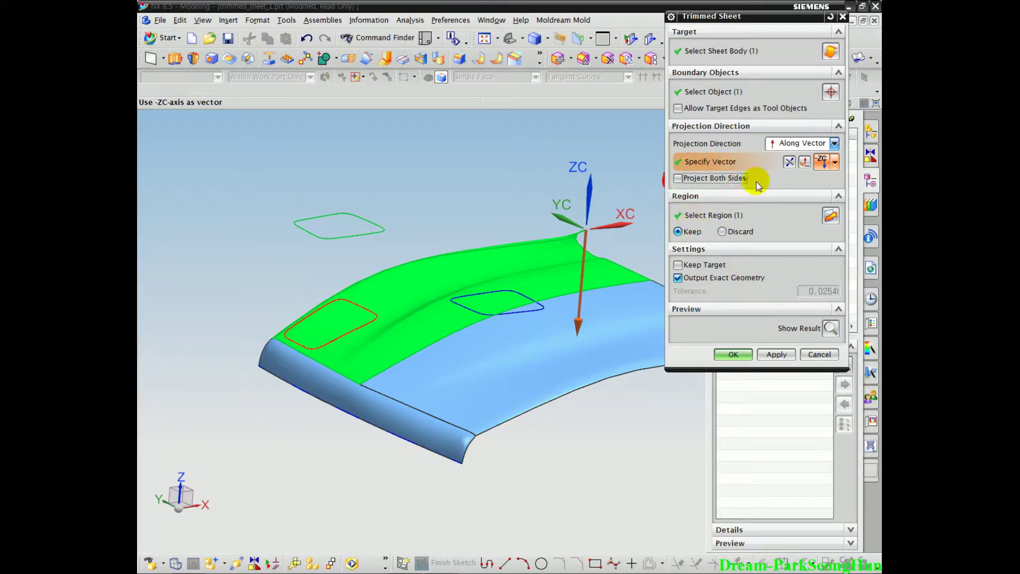
pyautogui.click(835, 162)
pyautogui.click(822, 312)
pyautogui.moveTo(386, 319); pyautogui.dragTo(350, 297, button='middle')
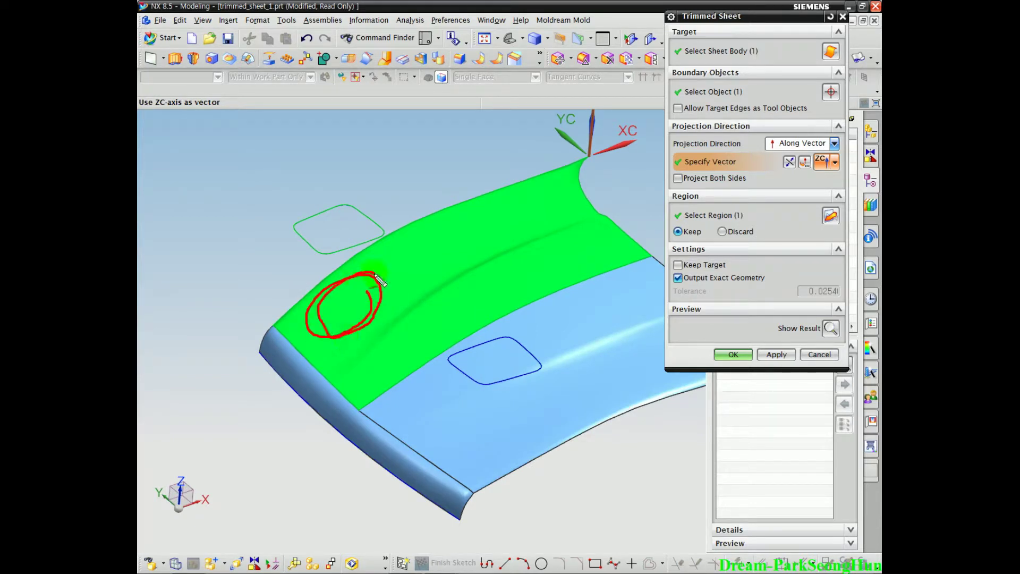
# Turn Project Both Sides back on for the curve projection.
pyautogui.press('Escape')
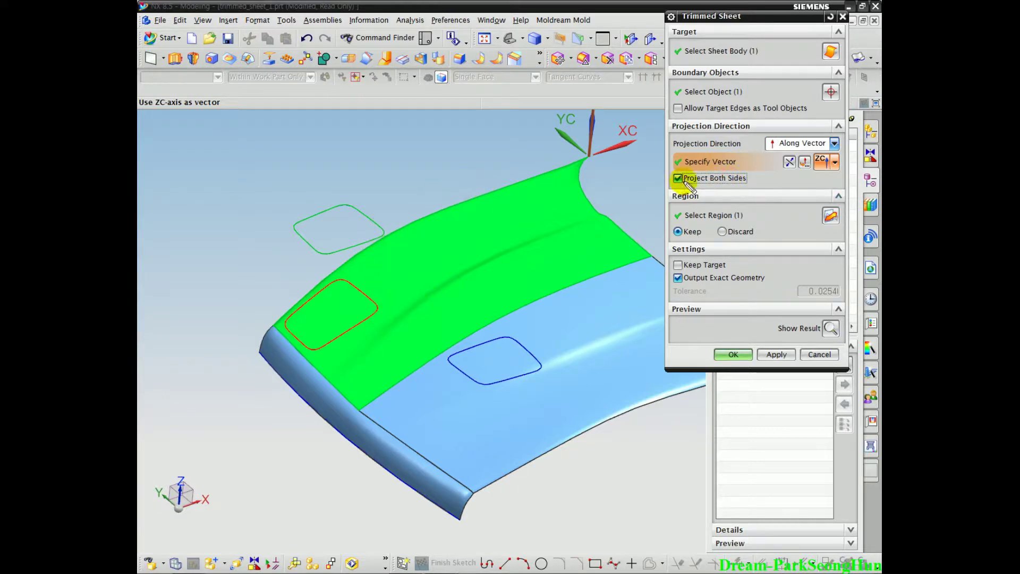
pyautogui.moveTo(340, 226)
pyautogui.mouseDown()
pyautogui.moveTo(341, 123)
pyautogui.moveTo(343, 230)
pyautogui.mouseUp()
pyautogui.moveTo(319, 320); pyautogui.dragTo(327, 323)
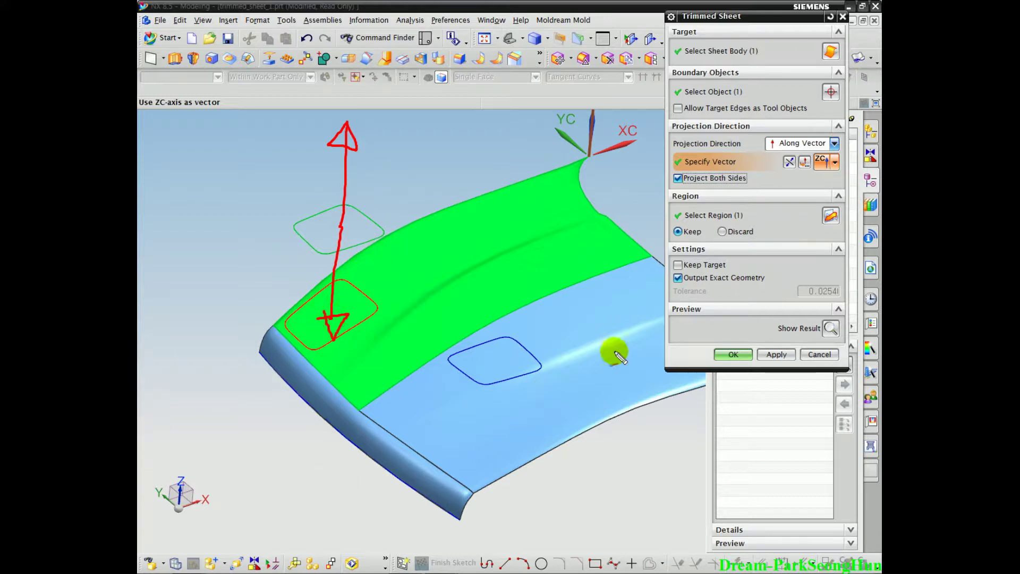
pyautogui.press('Escape')
# Set the projection vector back to the -ZC axis so it points from the curve toward the hood.
pyautogui.keyDown('shift'); pyautogui.moveTo(468, 363); pyautogui.dragTo(501, 333, button='middle'); pyautogui.keyUp('shift')
pyautogui.moveTo(715, 185); pyautogui.dragTo(716, 186)
pyautogui.press('Escape')
pyautogui.click(835, 162)
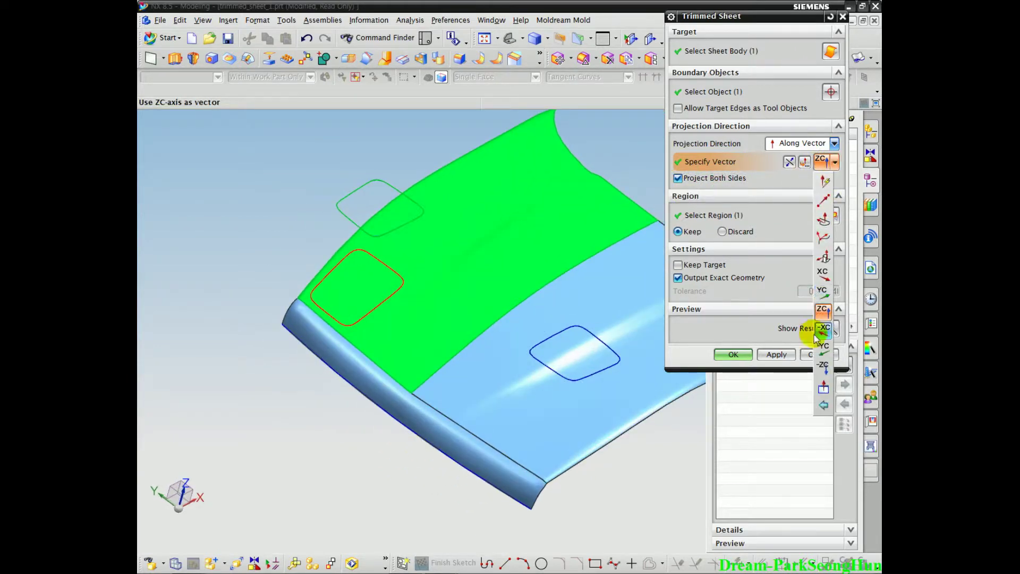
pyautogui.click(822, 366)
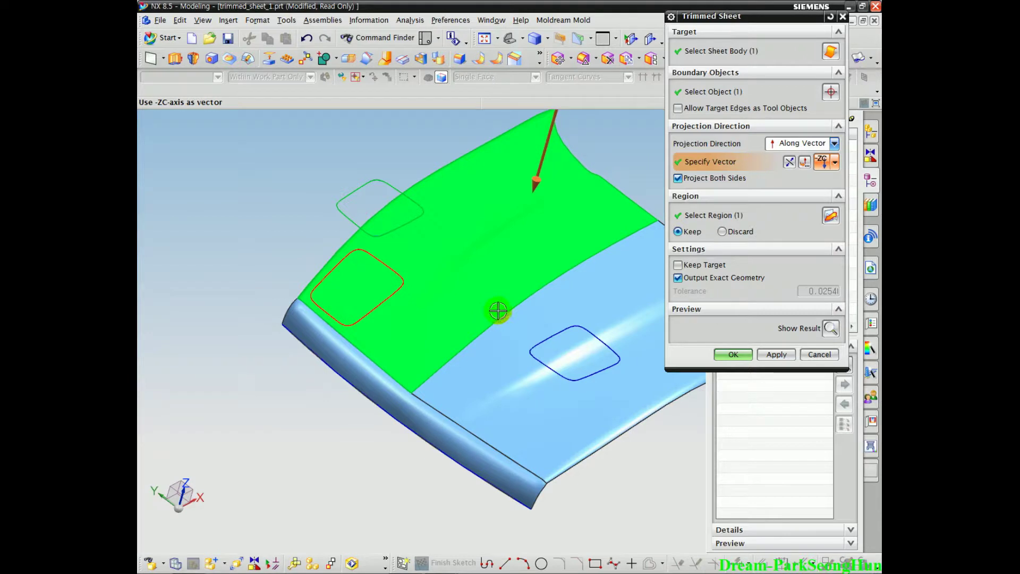
# Apply the trim to the hood half, projecting the rounded rectangle along -ZC and keeping the region outside it.
pyautogui.moveTo(498, 312); pyautogui.dragTo(510, 271, button='middle')
pyautogui.moveTo(838, 170); pyautogui.dragTo(824, 184)
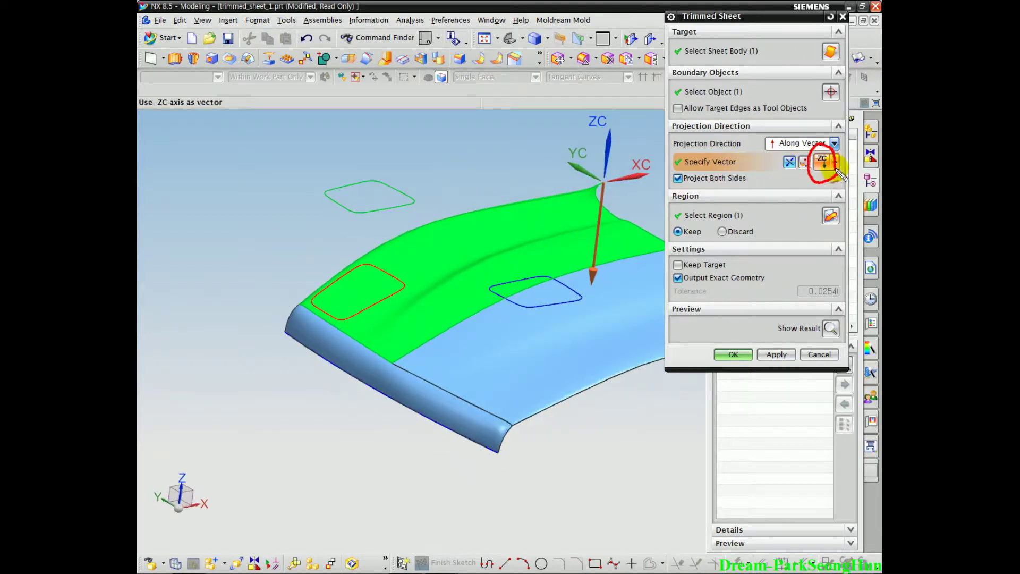
pyautogui.moveTo(511, 314); pyautogui.dragTo(545, 310, button='middle')
pyautogui.moveTo(696, 234)
pyautogui.mouseDown()
pyautogui.moveTo(686, 254)
pyautogui.moveTo(696, 239)
pyautogui.mouseUp()
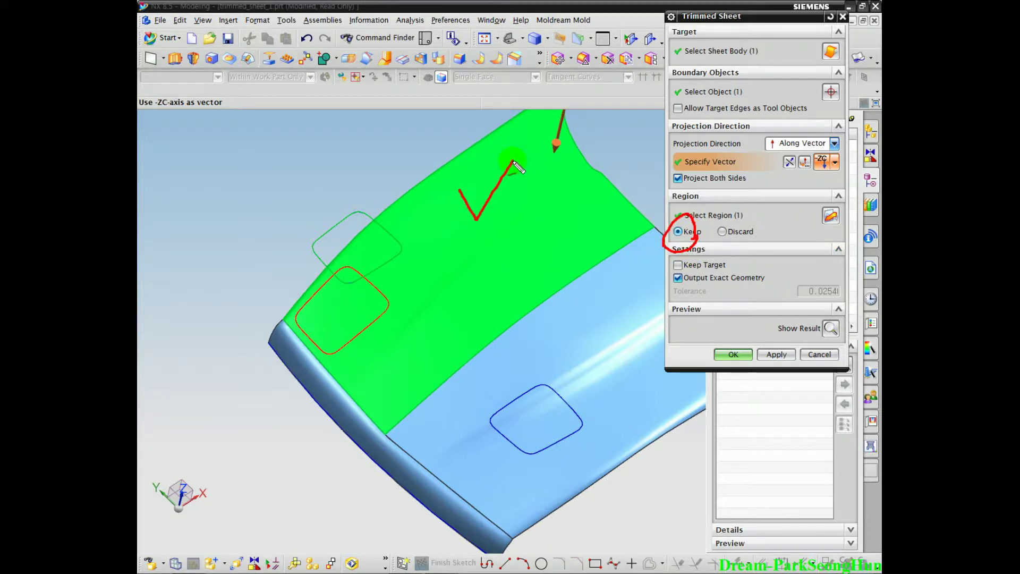
pyautogui.moveTo(362, 309); pyautogui.dragTo(366, 267)
pyautogui.press('Escape')
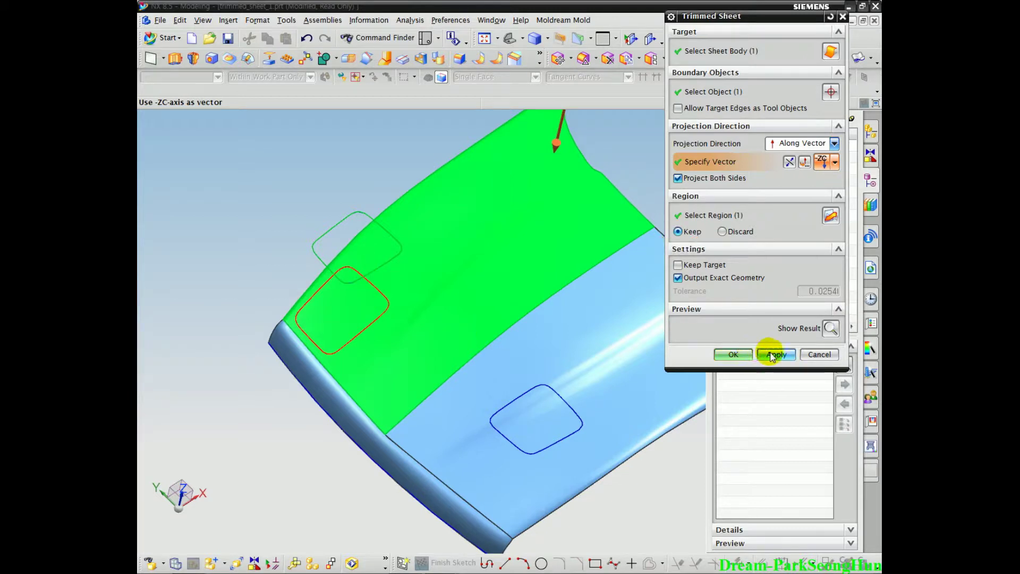
pyautogui.click(775, 355)
pyautogui.moveTo(327, 318); pyautogui.dragTo(363, 295, button='middle')
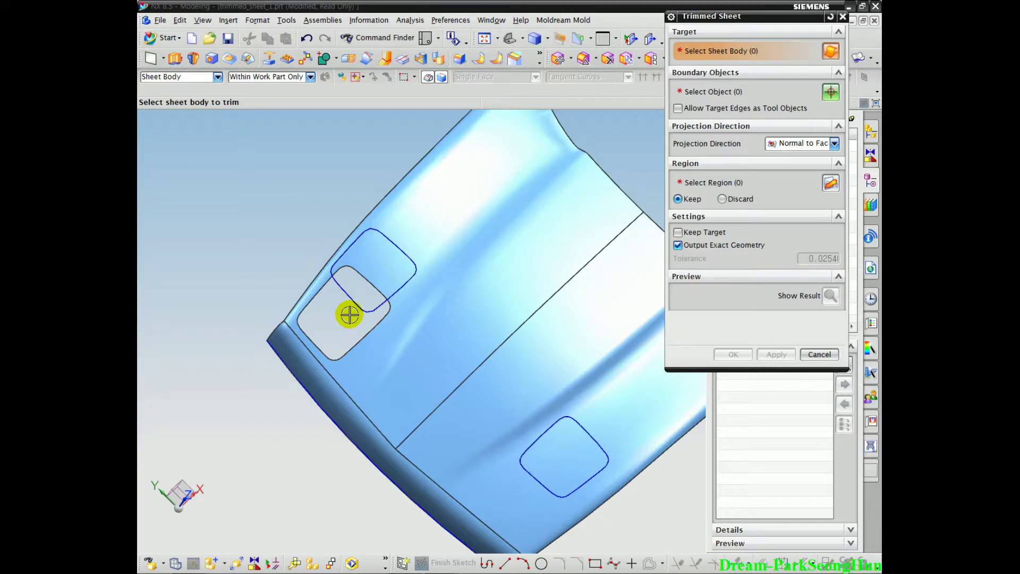
# Close the Trimmed Sheet dialog and undo the last hood trim.
pyautogui.moveTo(380, 231)
pyautogui.mouseDown()
pyautogui.moveTo(364, 296)
pyautogui.moveTo(349, 266)
pyautogui.mouseUp()
pyautogui.moveTo(467, 170)
pyautogui.mouseDown()
pyautogui.moveTo(486, 186)
pyautogui.moveTo(511, 151)
pyautogui.mouseUp()
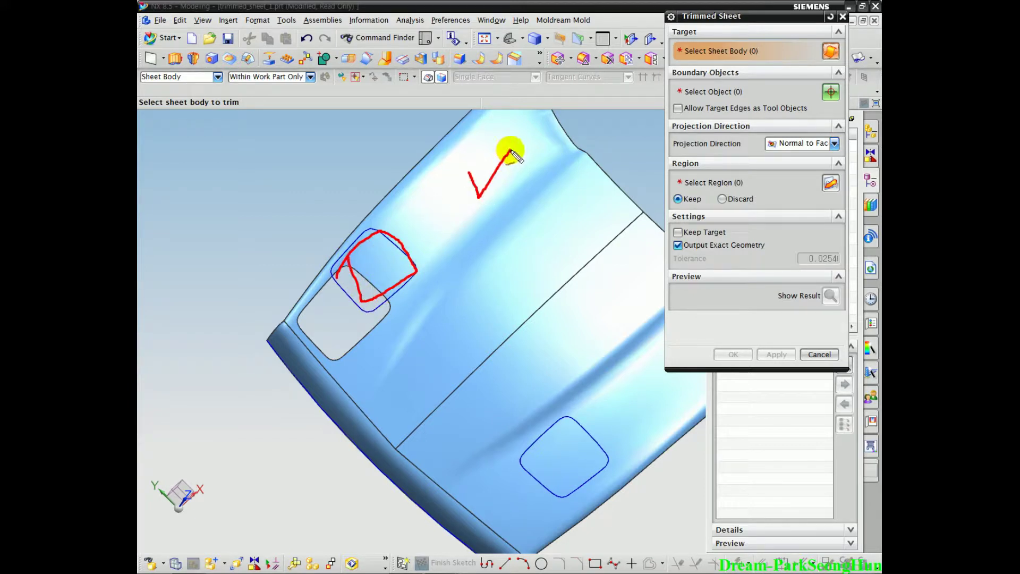
pyautogui.moveTo(332, 291); pyautogui.dragTo(338, 314)
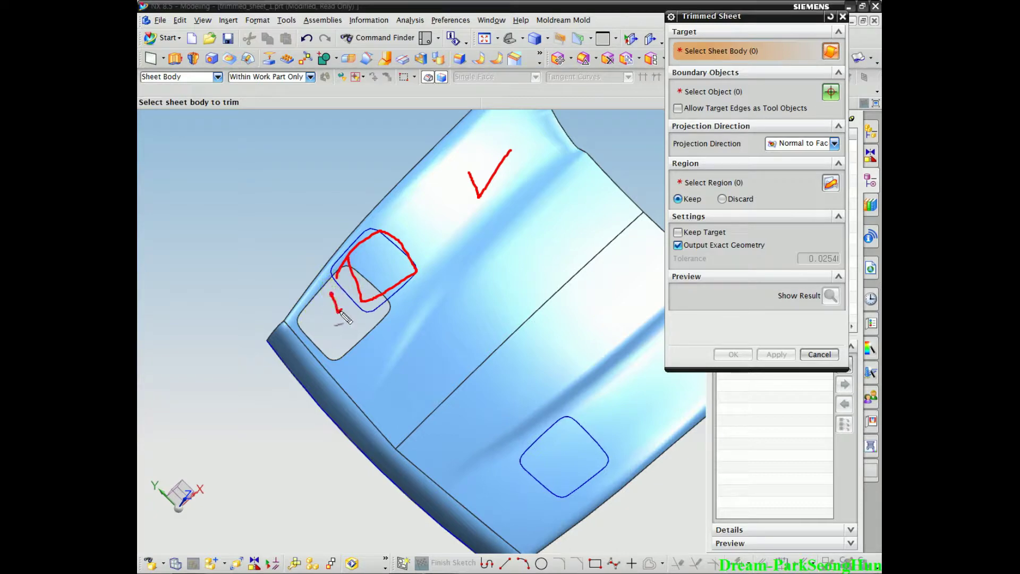
pyautogui.press('Escape')
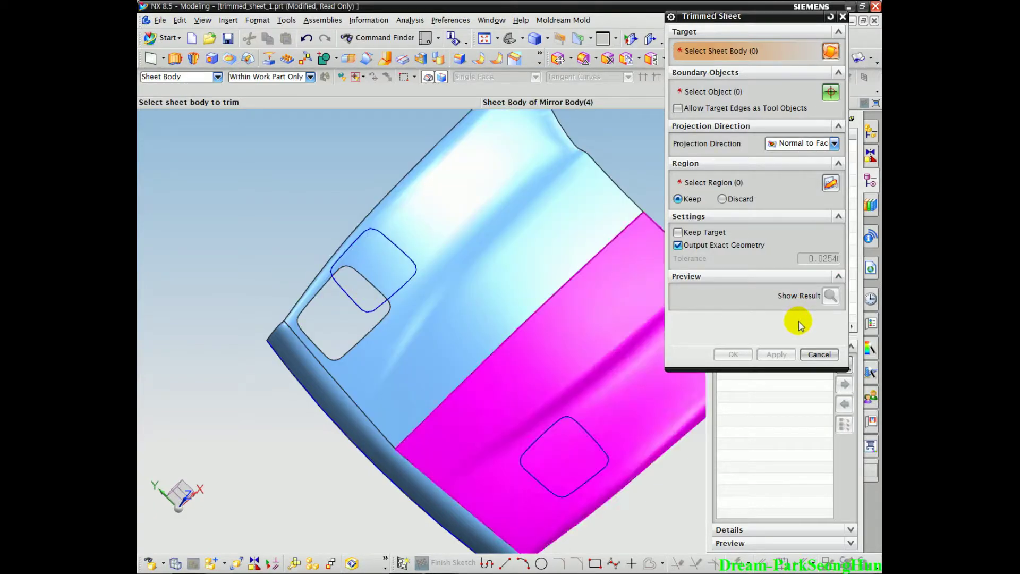
pyautogui.press('Escape')
pyautogui.moveTo(592, 281); pyautogui.dragTo(255, 199, button='middle')
pyautogui.hotkey('ctrl', 'z')
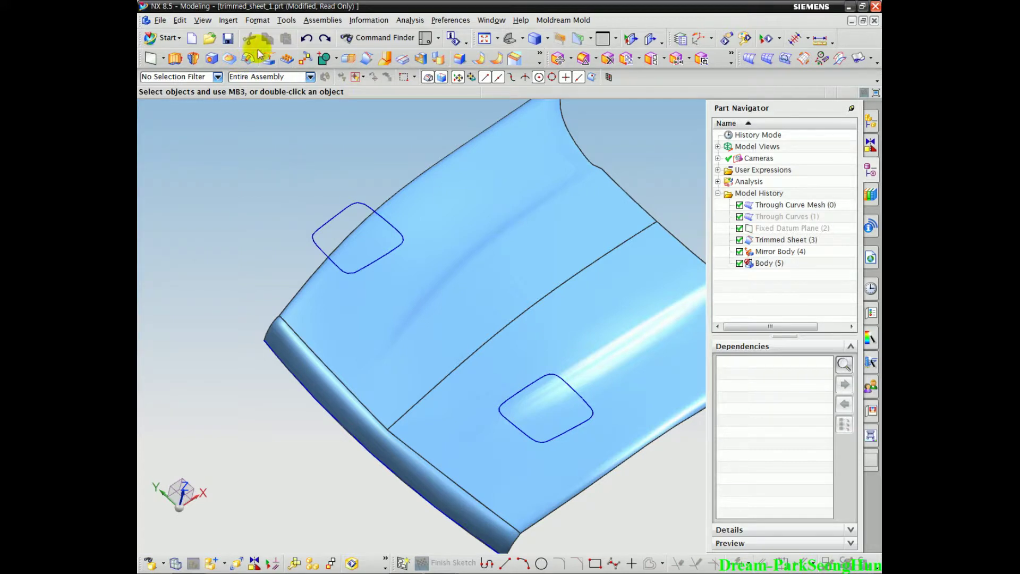
# Start a Trimmed Sheet on the +Y hood half, with its rounded rectangular curve as boundary projected both sides along the -ZC vector.
pyautogui.click(228, 20)
pyautogui.moveTo(280, 192)
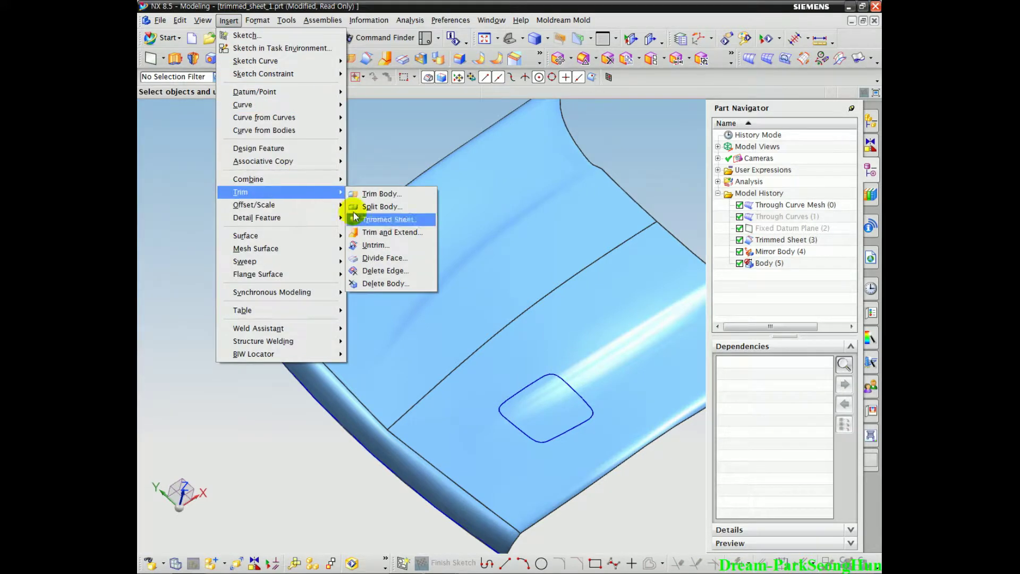
pyautogui.click(393, 224)
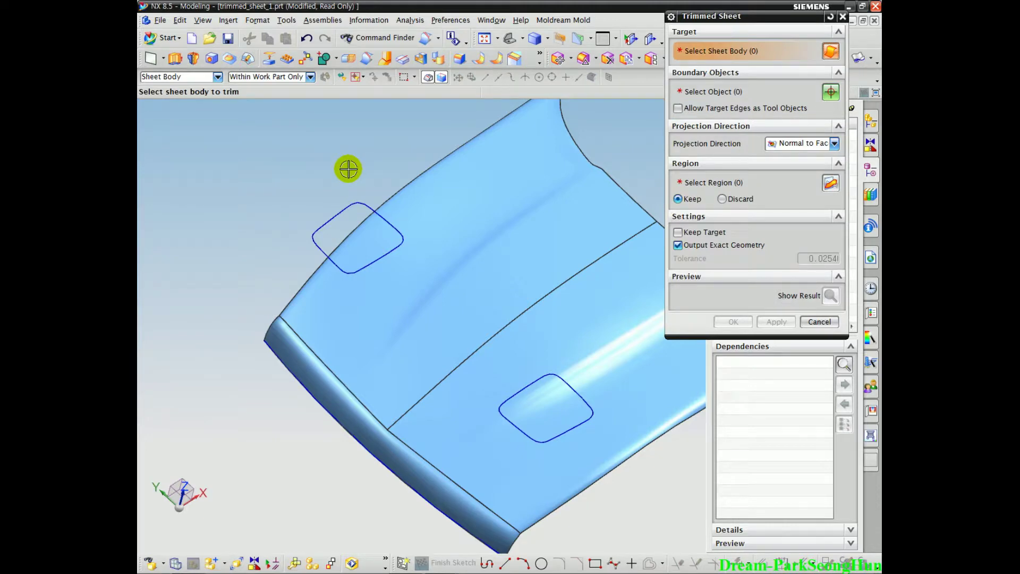
pyautogui.moveTo(465, 333)
pyautogui.mouseDown(button='middle')
pyautogui.moveTo(455, 352)
pyautogui.moveTo(506, 244)
pyautogui.moveTo(469, 297)
pyautogui.mouseUp(button='middle')
pyautogui.press('F8')
pyautogui.scroll(-2, 531, 257)
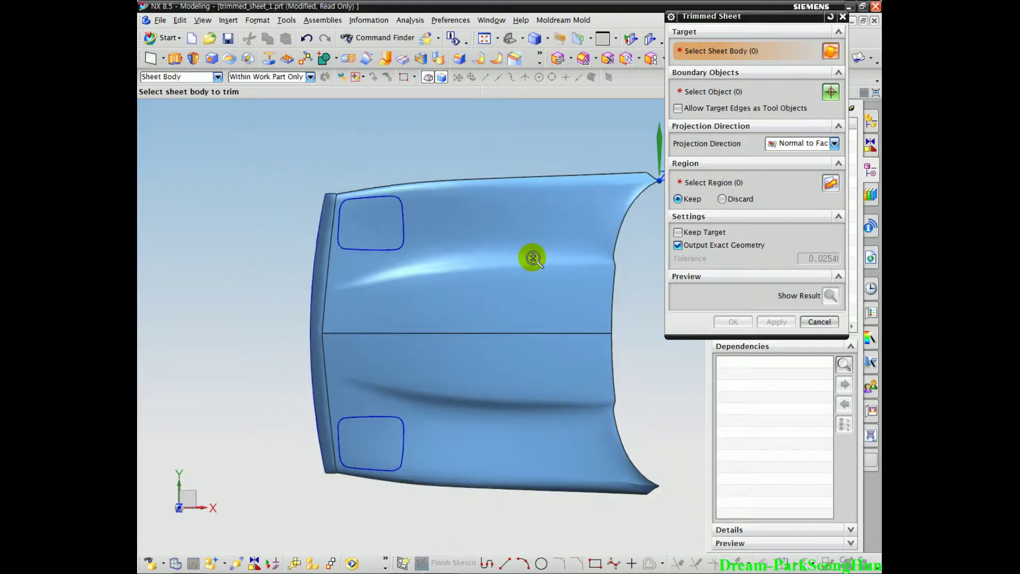
pyautogui.keyDown('shift'); pyautogui.moveTo(526, 255); pyautogui.dragTo(475, 250, button='middle'); pyautogui.keyUp('shift')
pyautogui.scroll(1, 474, 249)
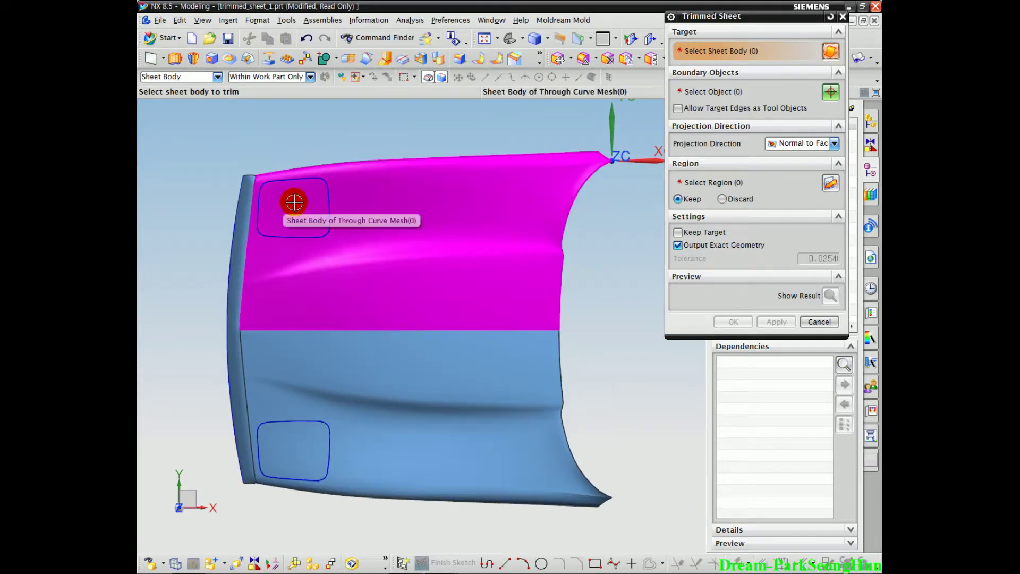
pyautogui.click(295, 202)
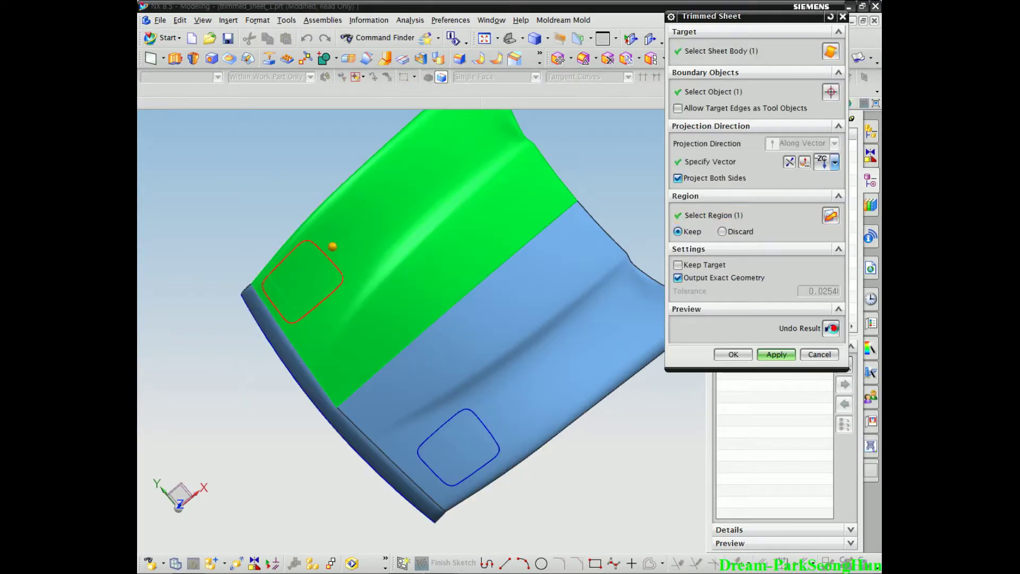
pyautogui.moveTo(521, 360)
pyautogui.mouseDown(button='middle')
pyautogui.moveTo(521, 341)
pyautogui.moveTo(539, 360)
pyautogui.mouseUp(button='middle')
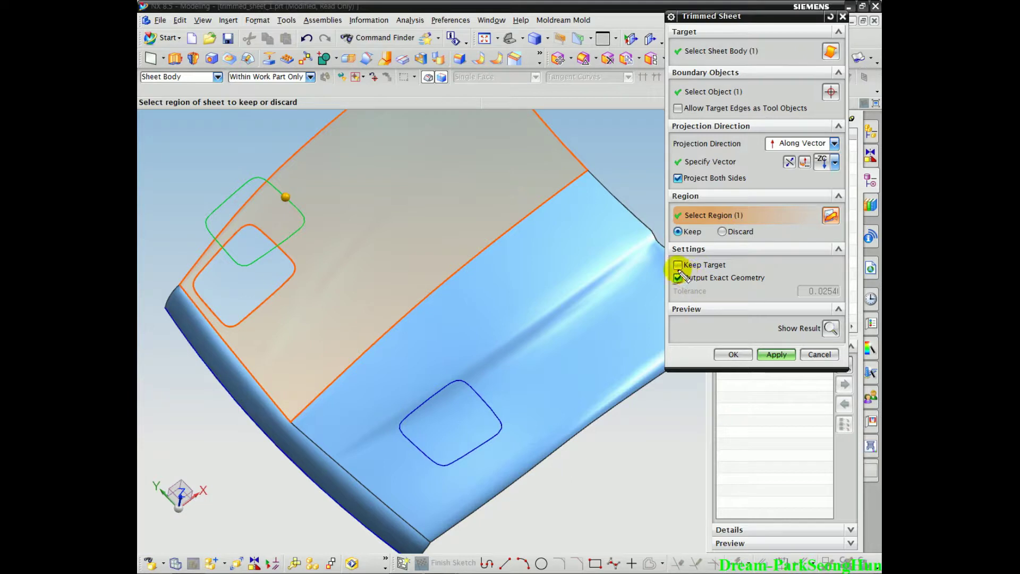
# Turn on Keep Target so the original hood sheet is preserved by the trim.
pyautogui.moveTo(728, 256); pyautogui.dragTo(670, 269)
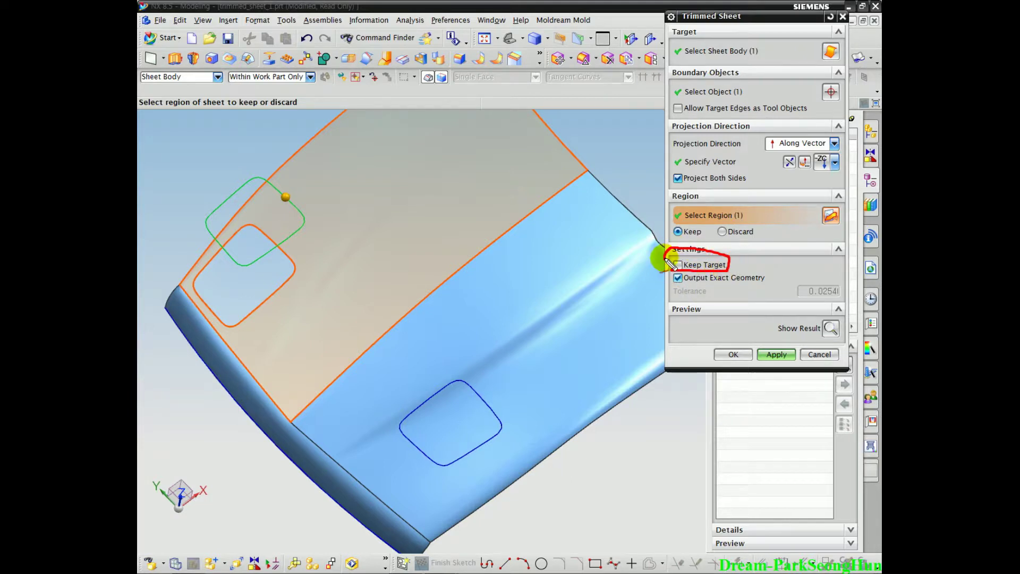
pyautogui.moveTo(319, 229)
pyautogui.mouseDown()
pyautogui.moveTo(344, 256)
pyautogui.moveTo(393, 220)
pyautogui.moveTo(334, 246)
pyautogui.mouseUp()
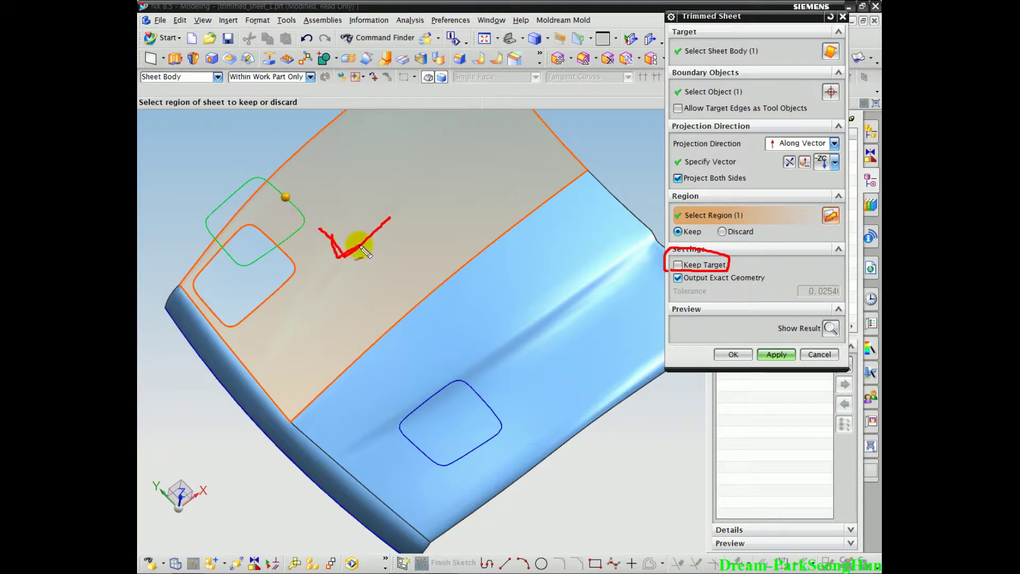
pyautogui.moveTo(704, 264)
pyautogui.mouseDown()
pyautogui.moveTo(668, 253)
pyautogui.moveTo(705, 264)
pyautogui.mouseUp()
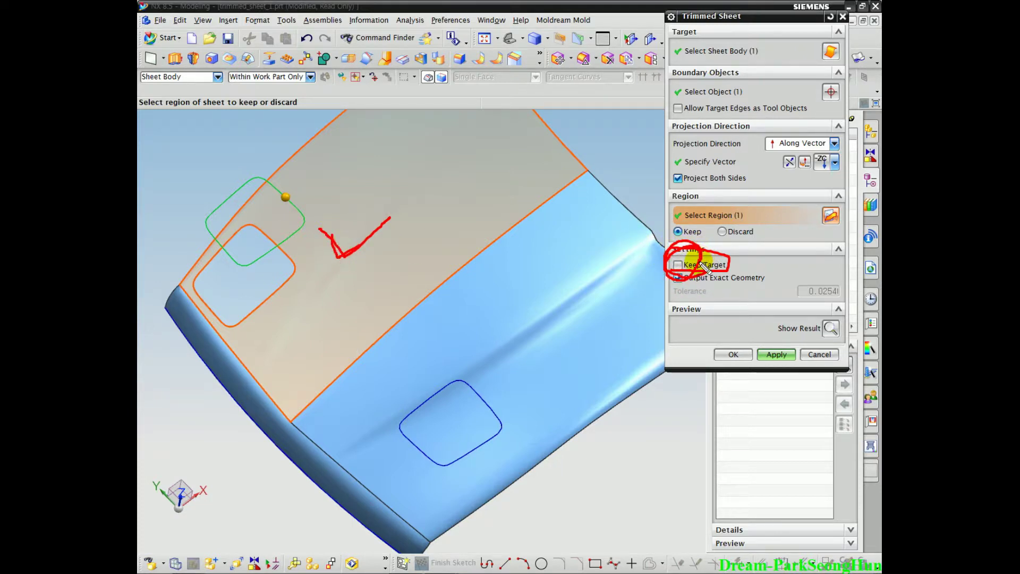
pyautogui.press('Escape')
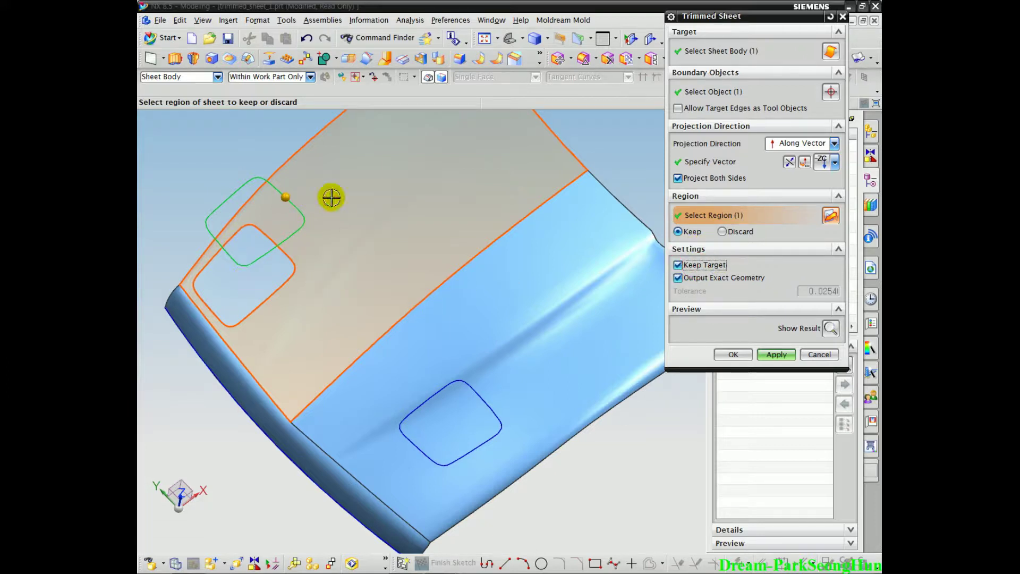
pyautogui.hotkey('ctrl', 'shift', 'd')
# Turn off Output Exact Geometry and set the trim tolerance to 0.0100.
pyautogui.moveTo(673, 290)
pyautogui.mouseDown()
pyautogui.moveTo(758, 288)
pyautogui.moveTo(767, 278)
pyautogui.moveTo(660, 266)
pyautogui.moveTo(682, 290)
pyautogui.mouseUp()
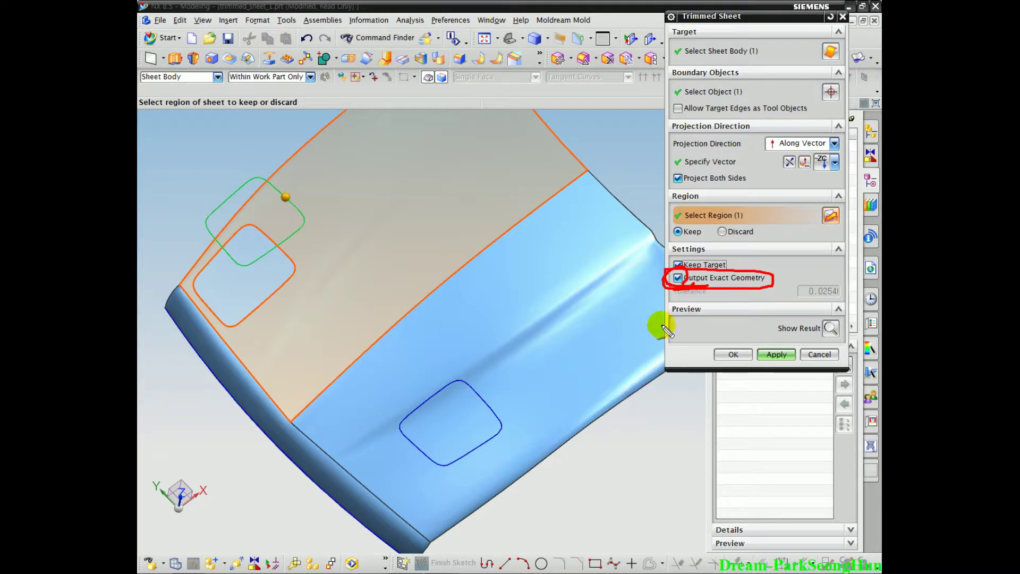
pyautogui.moveTo(717, 268); pyautogui.dragTo(704, 294)
pyautogui.press('Escape')
pyautogui.click(693, 283)
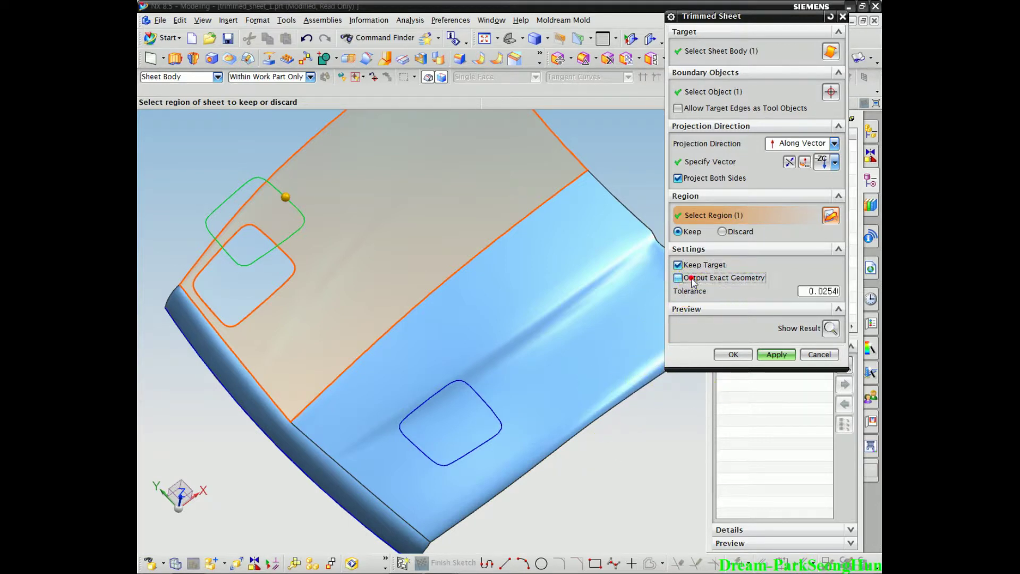
pyautogui.moveTo(737, 286)
pyautogui.mouseDown()
pyautogui.moveTo(780, 296)
pyautogui.moveTo(830, 284)
pyautogui.moveTo(793, 293)
pyautogui.mouseUp()
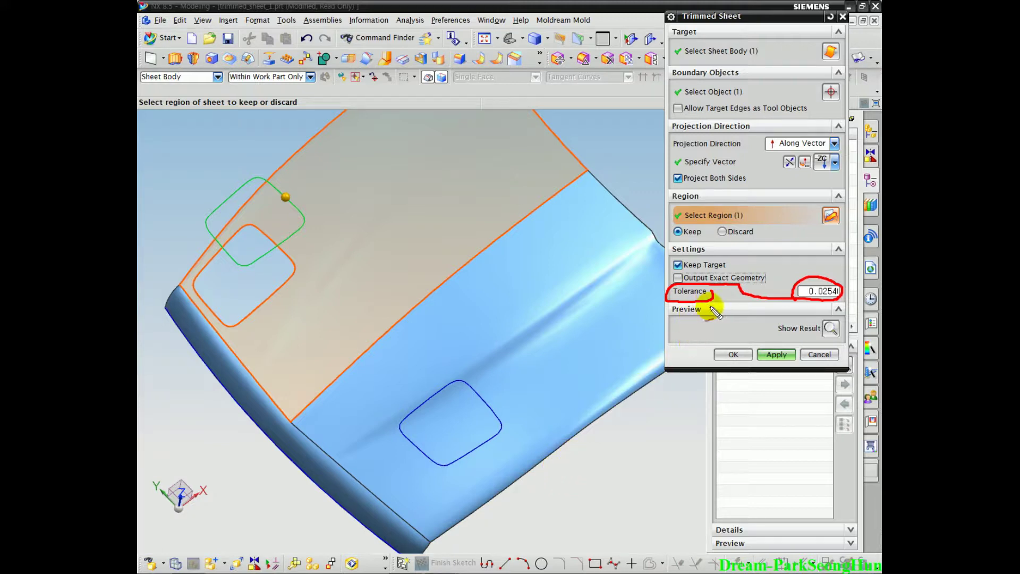
pyautogui.press('Escape')
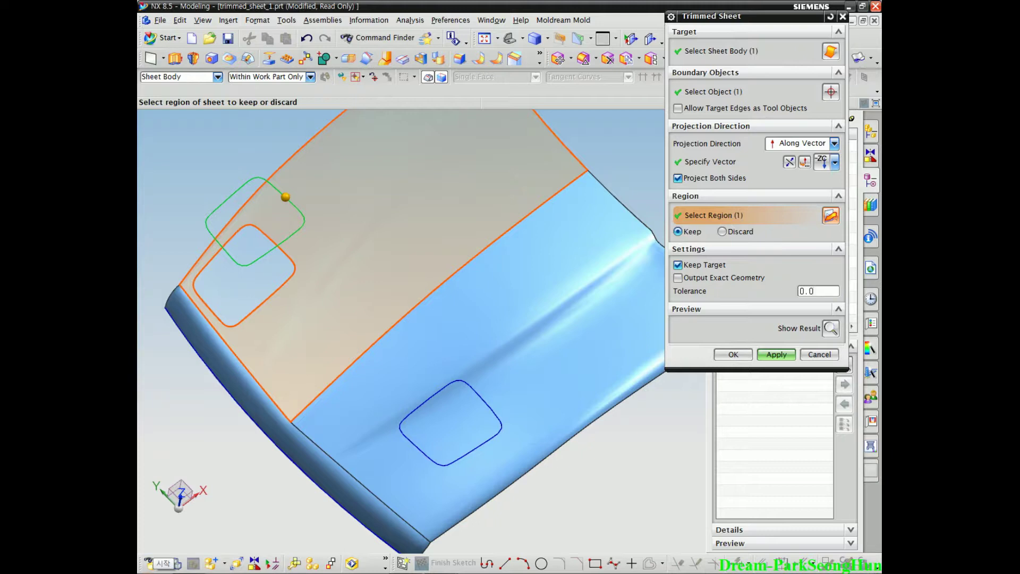
pyautogui.moveTo(266, 336); pyautogui.dragTo(334, 357, button='middle')
pyautogui.moveTo(672, 279); pyautogui.dragTo(750, 284)
pyautogui.moveTo(825, 301)
pyautogui.mouseDown()
pyautogui.moveTo(781, 288)
pyautogui.moveTo(826, 304)
pyautogui.mouseUp()
pyautogui.press('Escape')
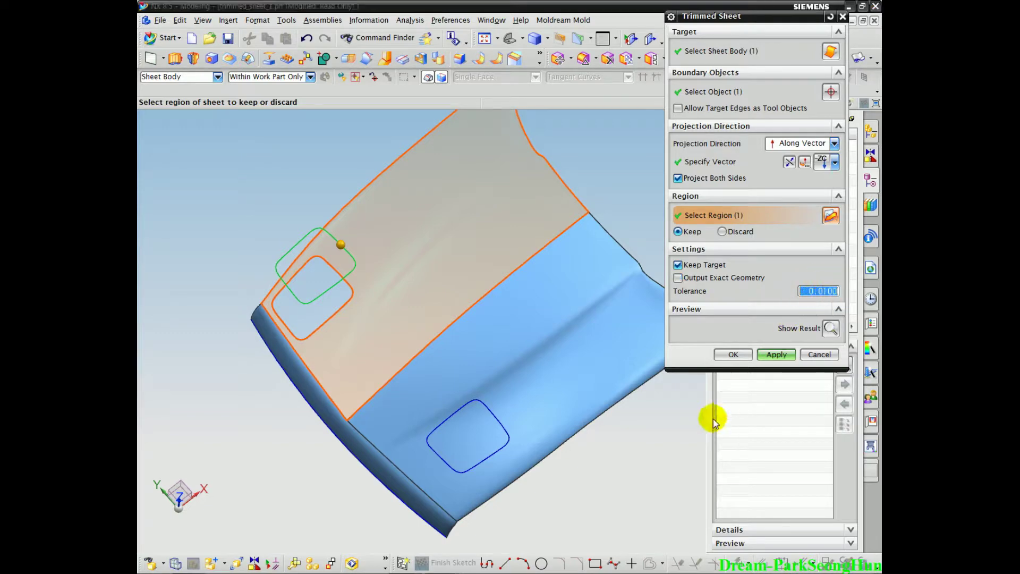
# Apply the hood trim with the target kept and close the Trimmed Sheet dialog.
pyautogui.click(777, 354)
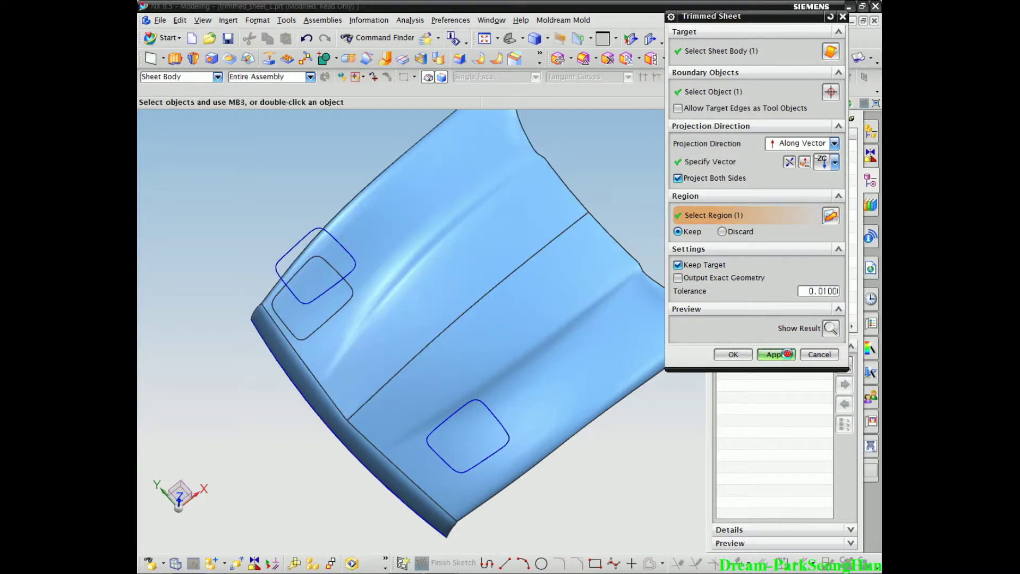
pyautogui.moveTo(359, 346); pyautogui.dragTo(469, 241, button='middle')
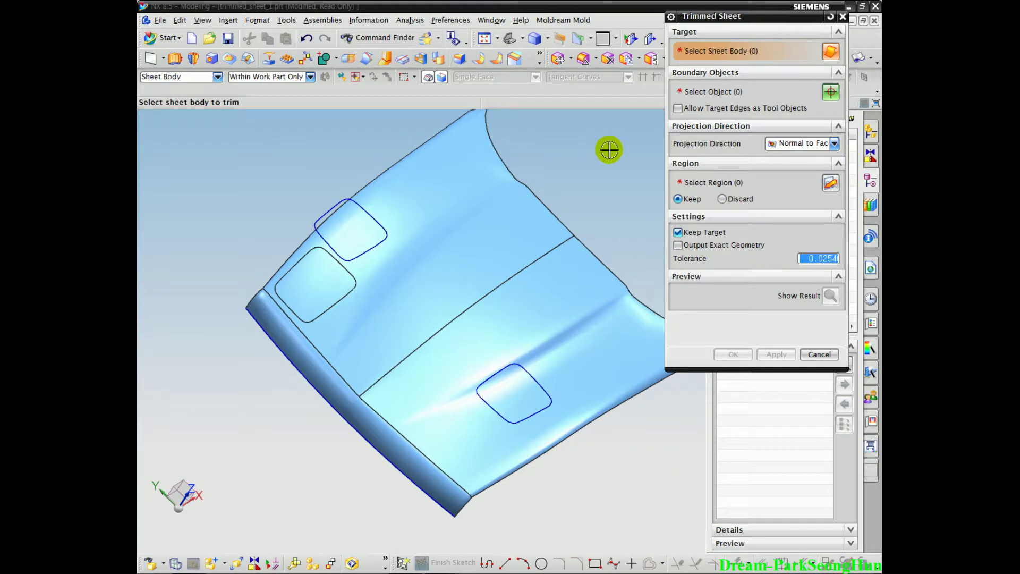
pyautogui.moveTo(544, 436); pyautogui.dragTo(554, 204, button='middle')
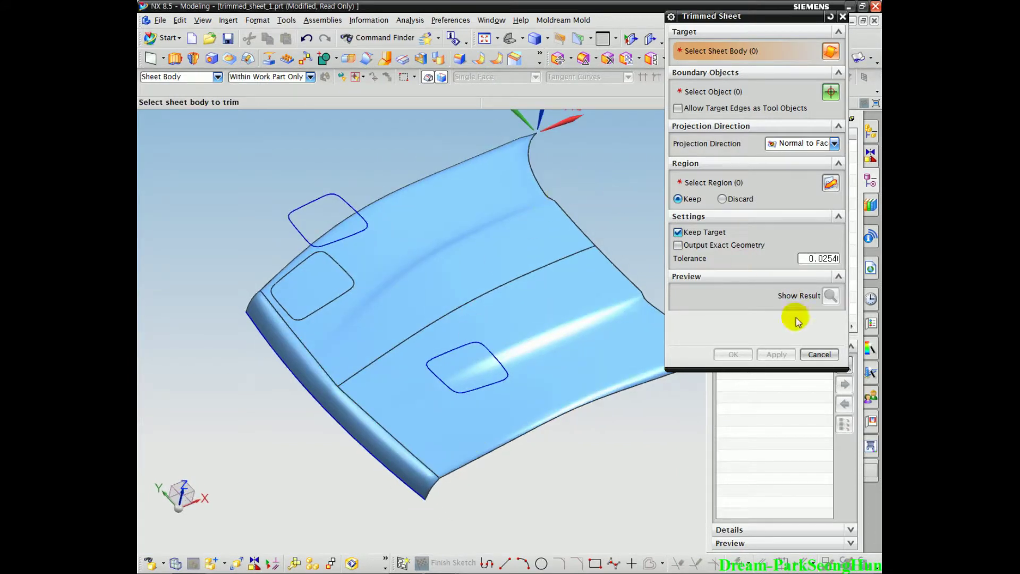
pyautogui.moveTo(738, 235)
pyautogui.mouseDown()
pyautogui.moveTo(742, 245)
pyautogui.moveTo(661, 229)
pyautogui.moveTo(730, 210)
pyautogui.moveTo(716, 255)
pyautogui.mouseUp()
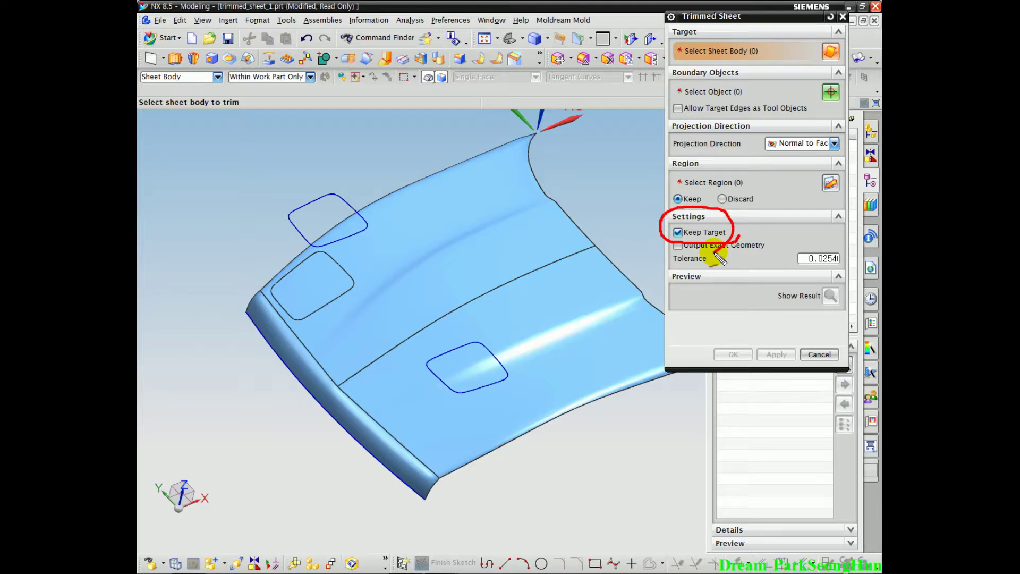
pyautogui.moveTo(358, 266)
pyautogui.mouseDown()
pyautogui.moveTo(275, 275)
pyautogui.moveTo(333, 314)
pyautogui.moveTo(312, 338)
pyautogui.mouseUp()
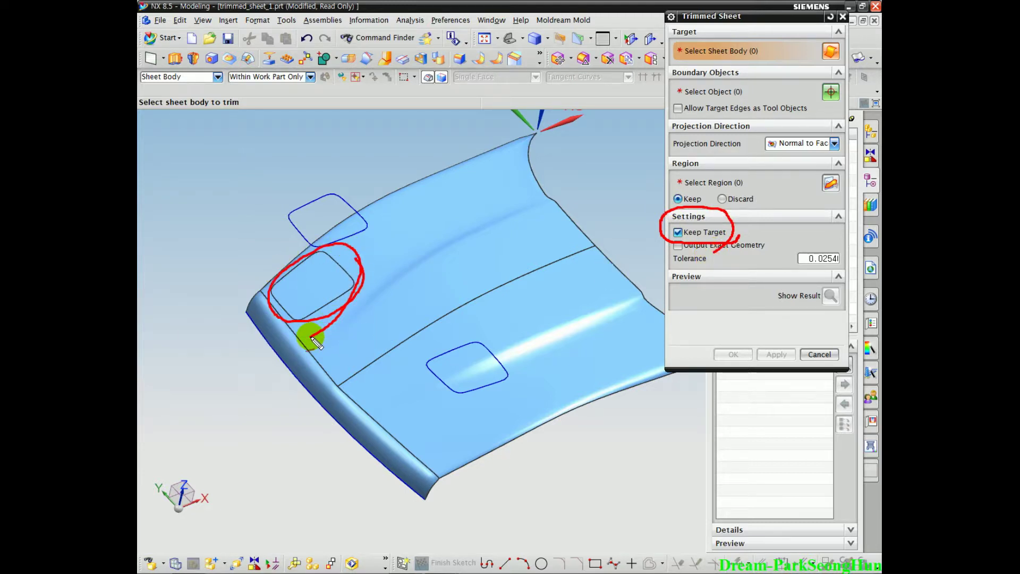
pyautogui.click(818, 353)
# Hide the original sheet of the trimmed hood half and swap the display to the hidden objects.
pyautogui.scroll(3, 370, 356)
pyautogui.hotkey('ctrl', 'b')
pyautogui.click(328, 221)
pyautogui.middleClick(399, 266)
pyautogui.moveTo(321, 351); pyautogui.dragTo(320, 347, button='middle')
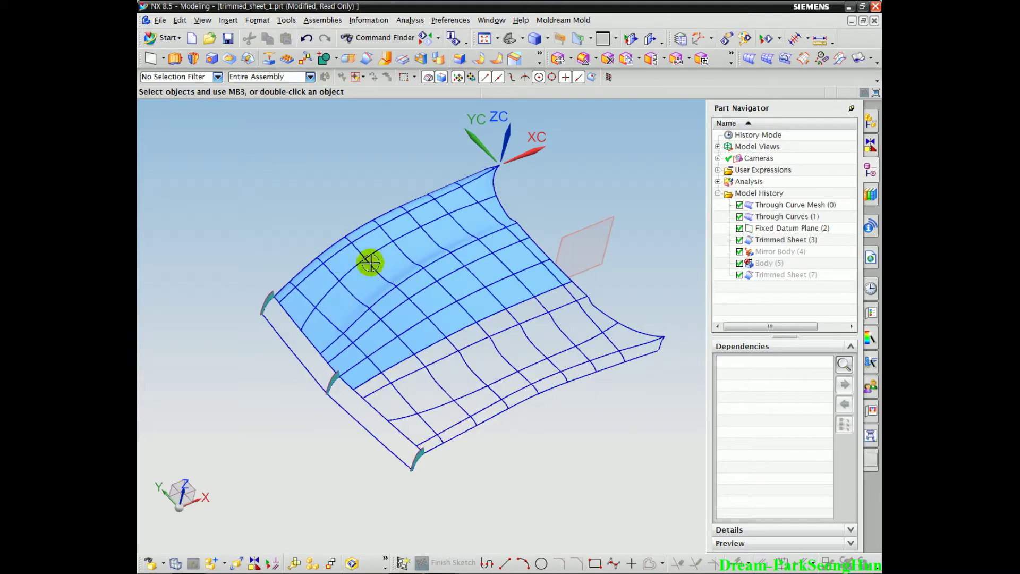
# Move the hood half sheet out of the hidden objects and swap the display back to the visible model.
pyautogui.hotkey('ctrl', 'b')
pyautogui.click(367, 282)
pyautogui.middleClick(346, 353)
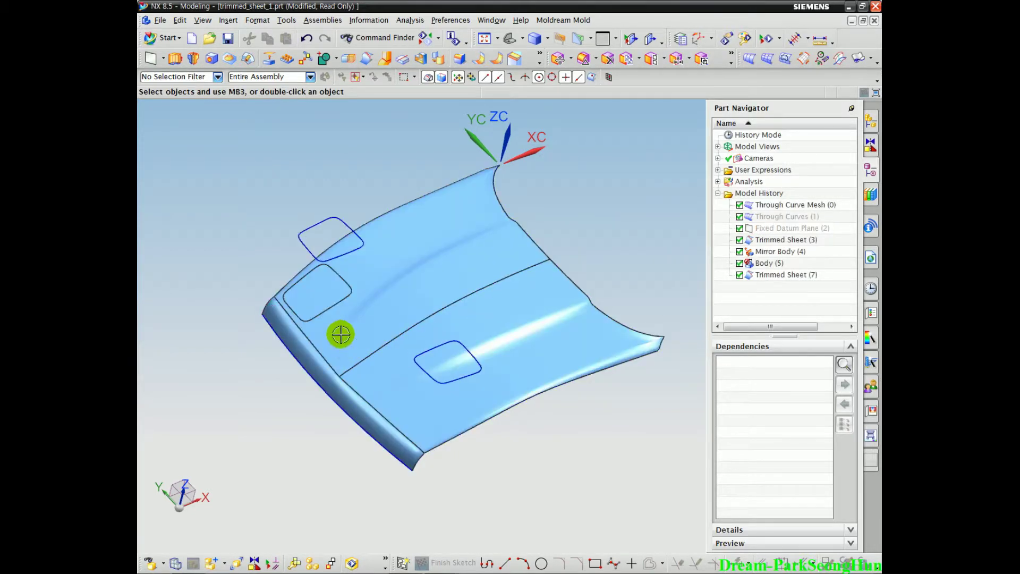
# Review the parameters of the last Trimmed Sheet feature in the model history and close them unchanged.
pyautogui.scroll(5, 340, 334)
pyautogui.click(296, 230)
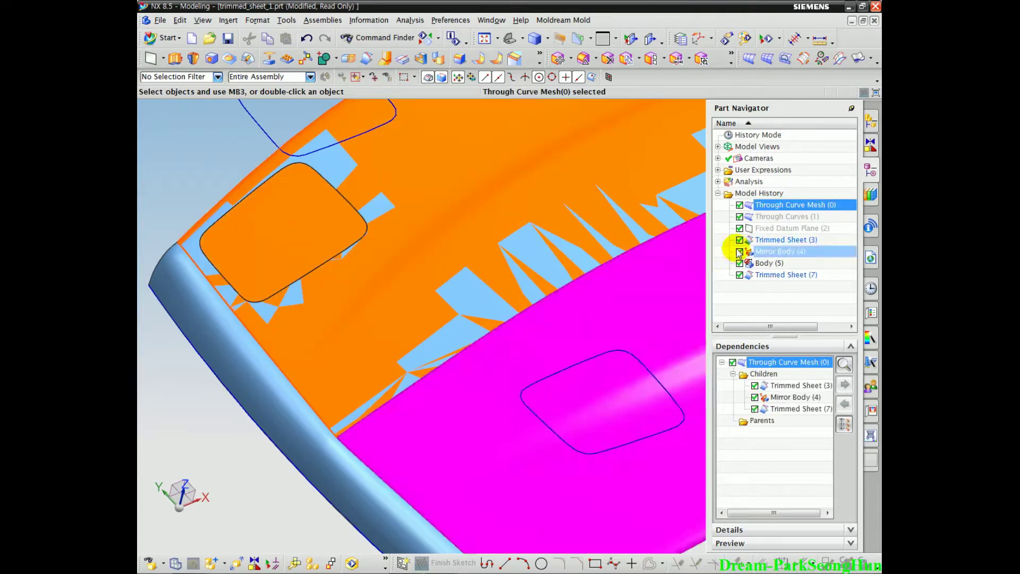
pyautogui.doubleClick(763, 274)
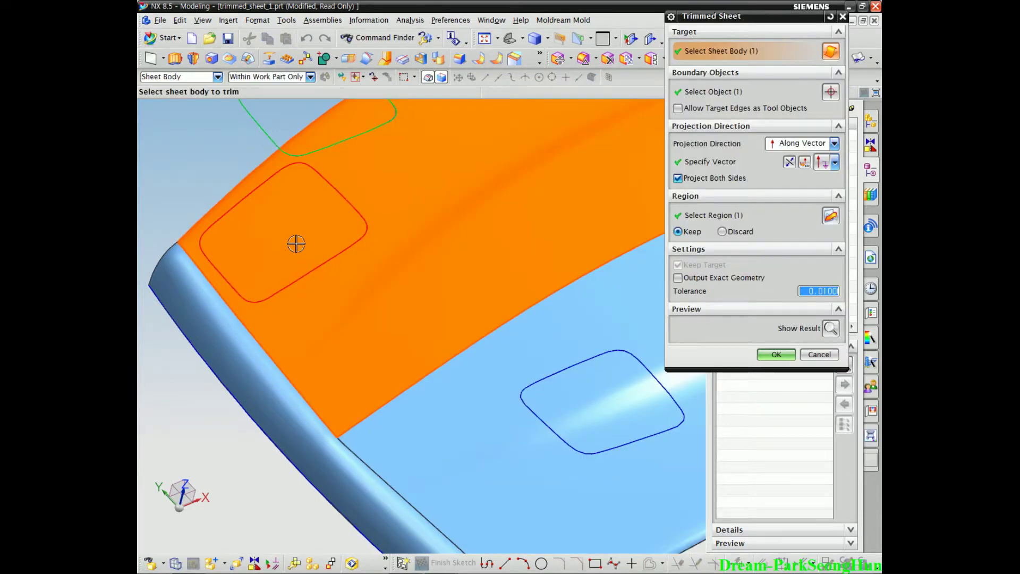
pyautogui.click(776, 354)
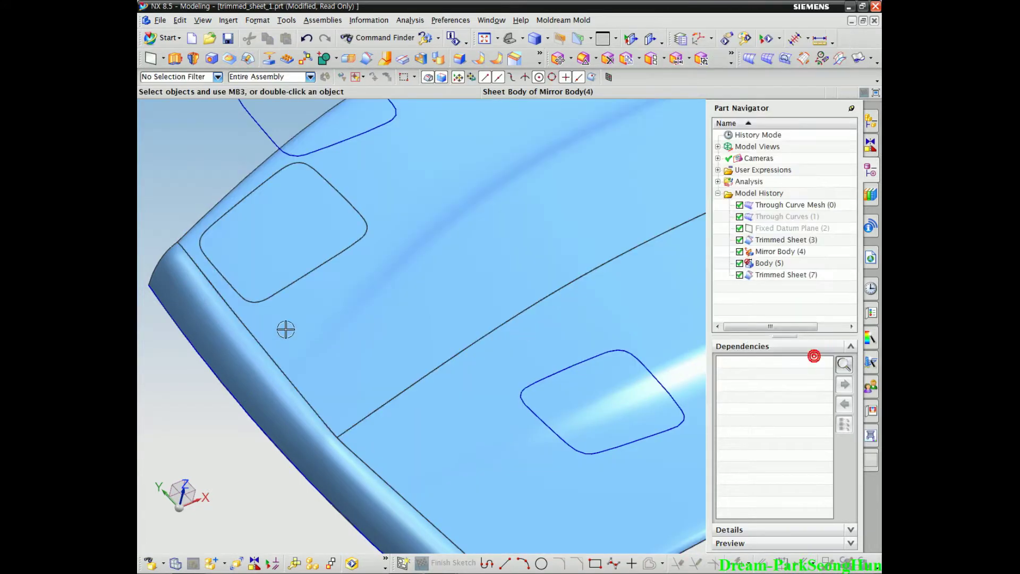
# Hide the original untrimmed hood sheet that fills the rounded rectangular opening.
pyautogui.hotkey('ctrl', 'b')
pyautogui.click(300, 236)
pyautogui.middleClick(300, 237)
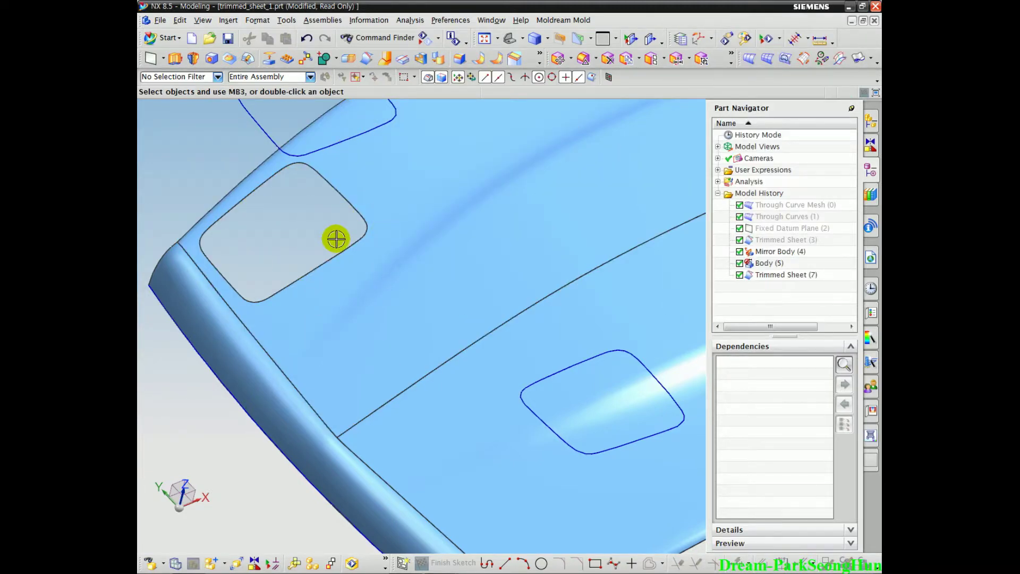
# Delete the last Trimmed Sheet feature, which cuts the rounded rectangular opening, from the model history.
pyautogui.click(773, 274)
pyautogui.rightClick(773, 274)
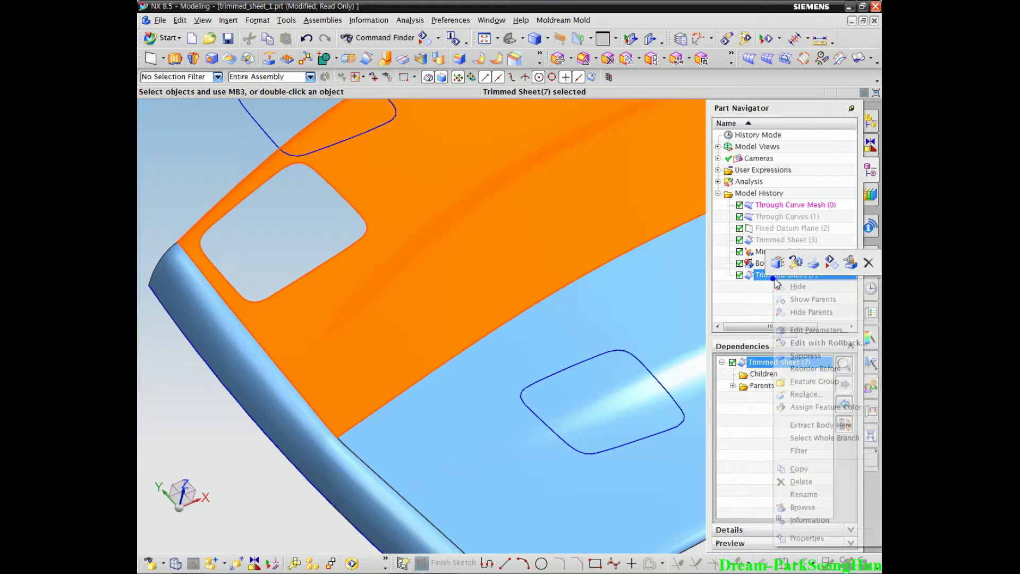
pyautogui.click(848, 263)
pyautogui.keyDown('ctrl'); pyautogui.moveTo(372, 370); pyautogui.dragTo(425, 304, button='middle'); pyautogui.keyUp('ctrl')
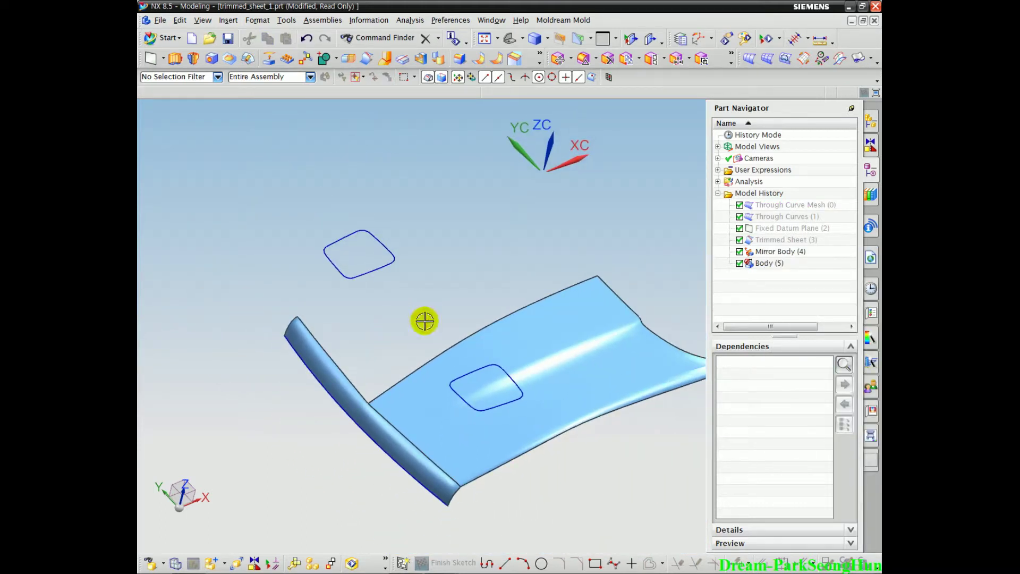
# Show the hidden hood half sheet again next to its mirrored half.
pyautogui.hotkey('ctrl', 'shift', 'k')
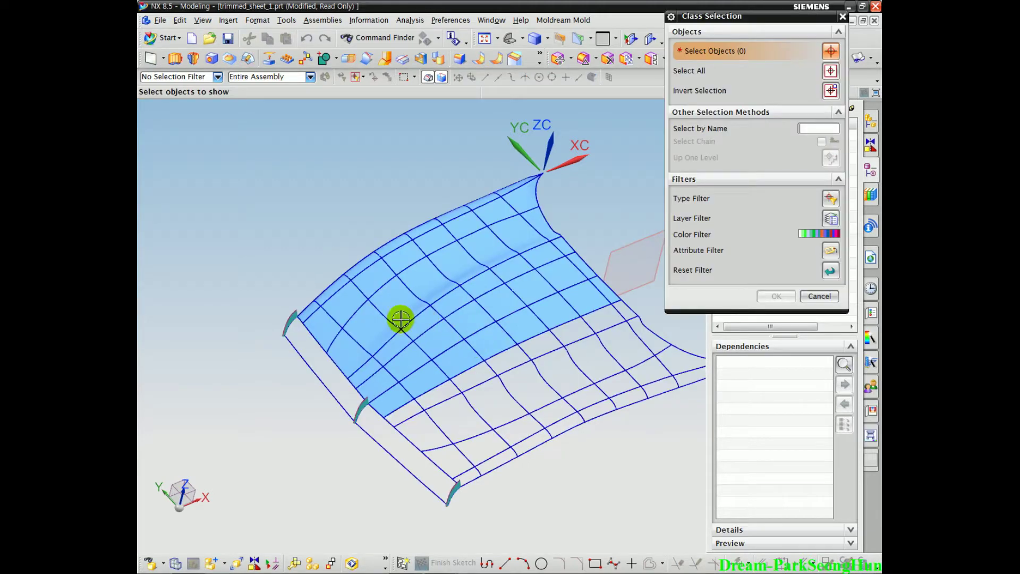
pyautogui.click(397, 301)
pyautogui.middleClick(506, 346)
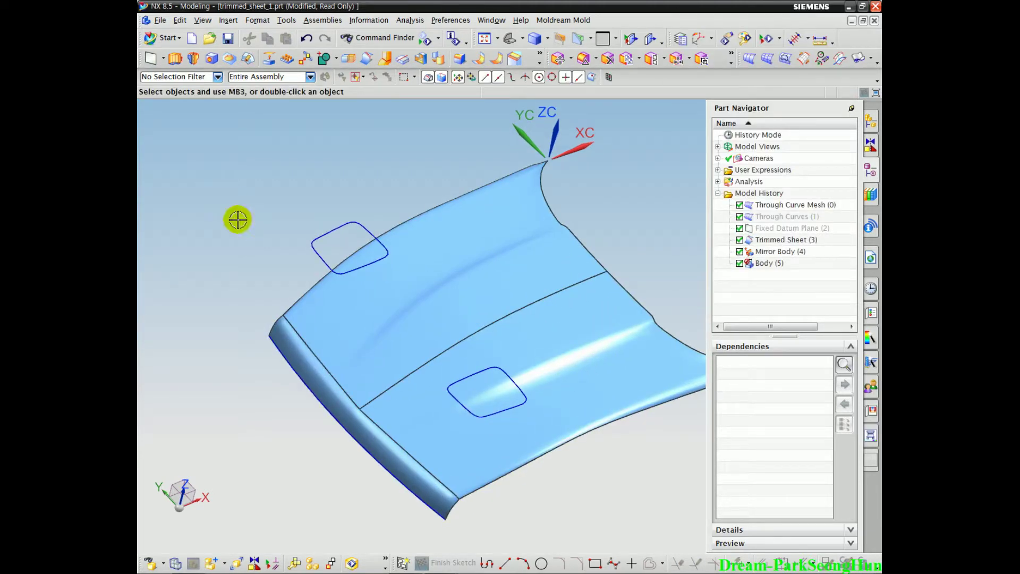
pyautogui.click(228, 20)
pyautogui.click(263, 192)
pyautogui.click(414, 228)
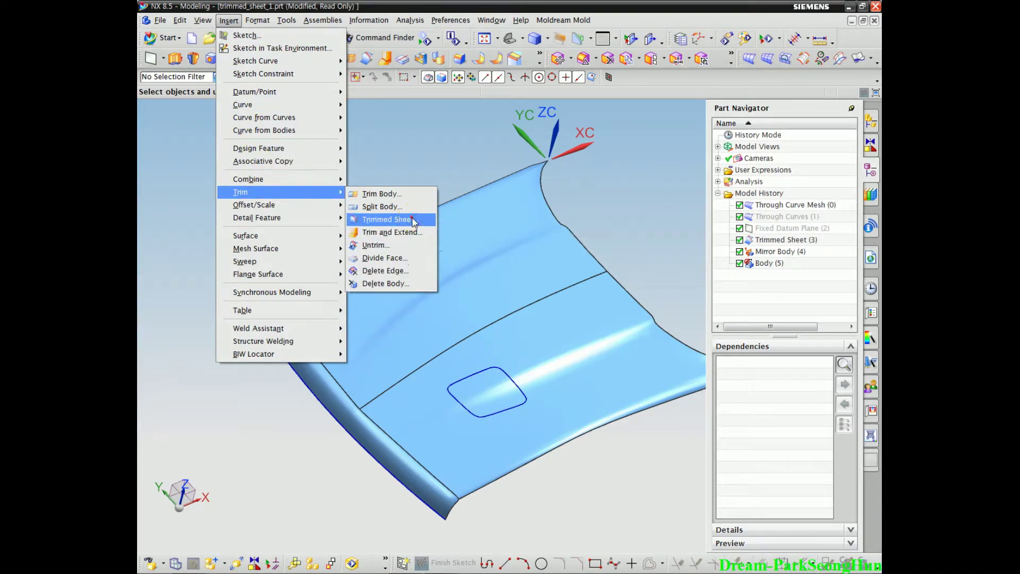
pyautogui.click(404, 219)
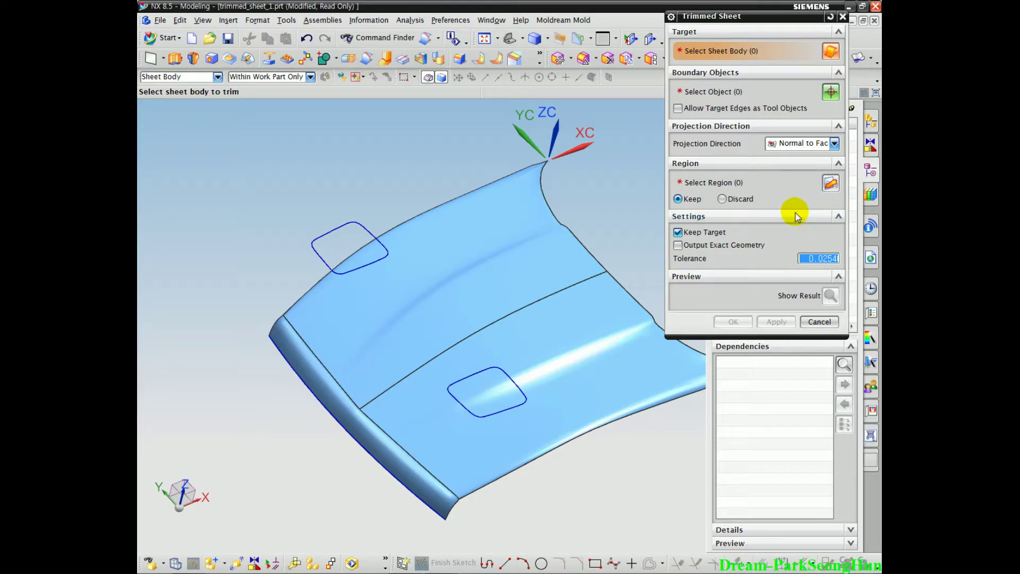
pyautogui.click(707, 232)
pyautogui.click(709, 245)
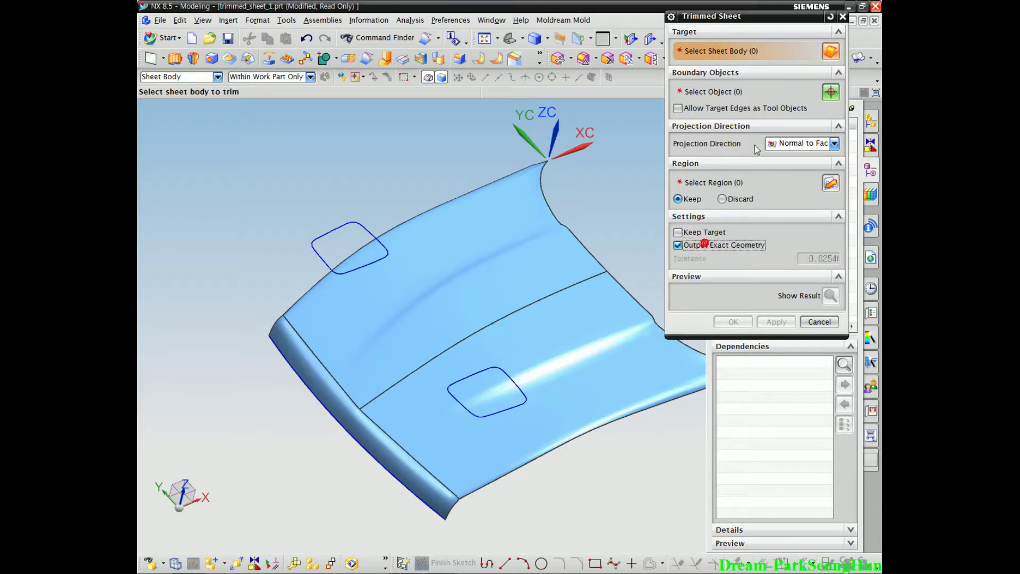
pyautogui.moveTo(700, 121)
pyautogui.mouseDown()
pyautogui.moveTo(811, 126)
pyautogui.moveTo(717, 92)
pyautogui.moveTo(666, 103)
pyautogui.moveTo(808, 107)
pyautogui.moveTo(770, 101)
pyautogui.mouseUp()
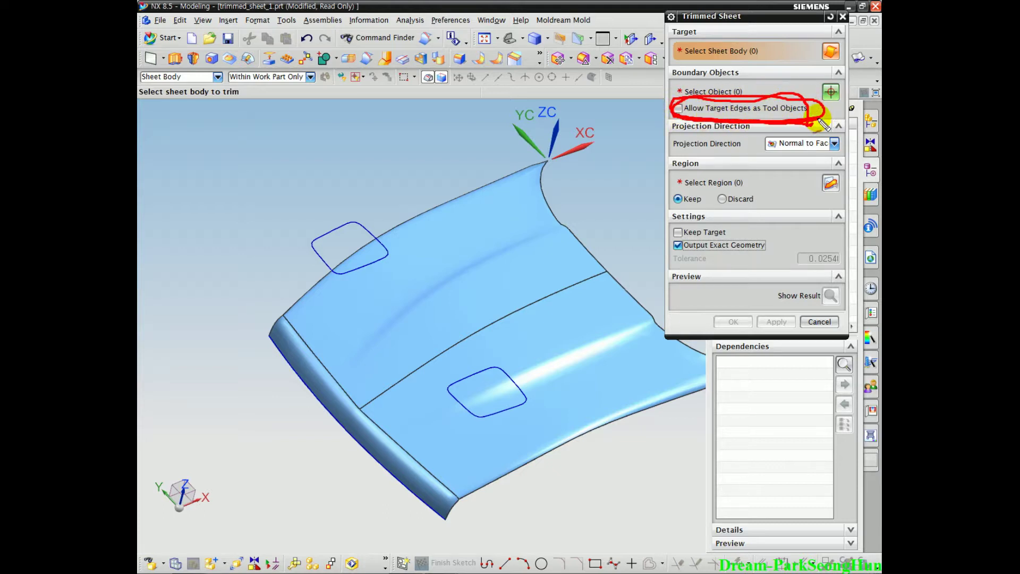
pyautogui.moveTo(501, 341)
pyautogui.mouseDown(button='middle')
pyautogui.moveTo(453, 376)
pyautogui.moveTo(462, 372)
pyautogui.mouseUp(button='middle')
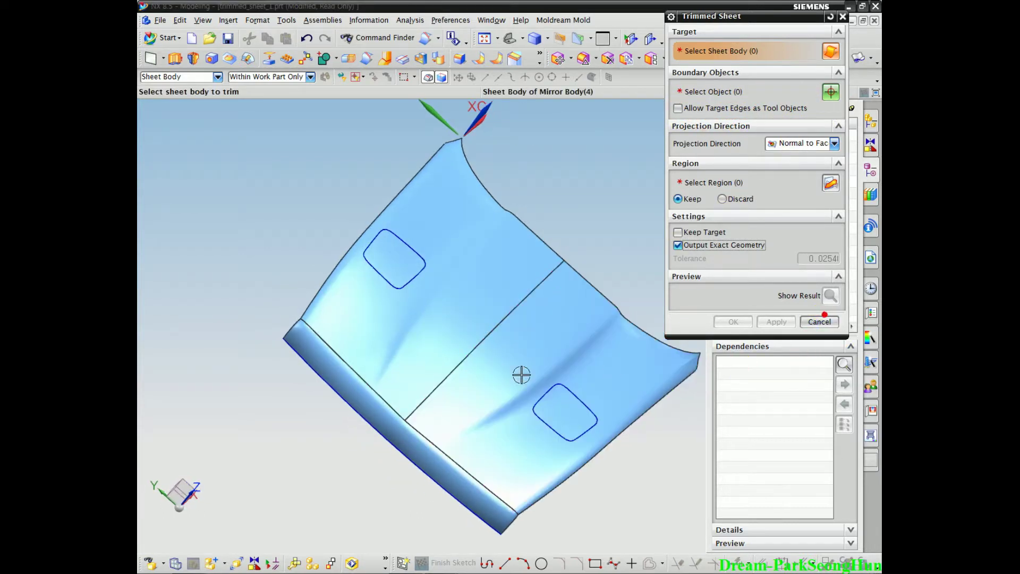
pyautogui.click(819, 321)
pyautogui.moveTo(660, 346); pyautogui.dragTo(519, 353, button='middle')
pyautogui.moveTo(537, 299); pyautogui.dragTo(520, 307)
pyautogui.press('Escape')
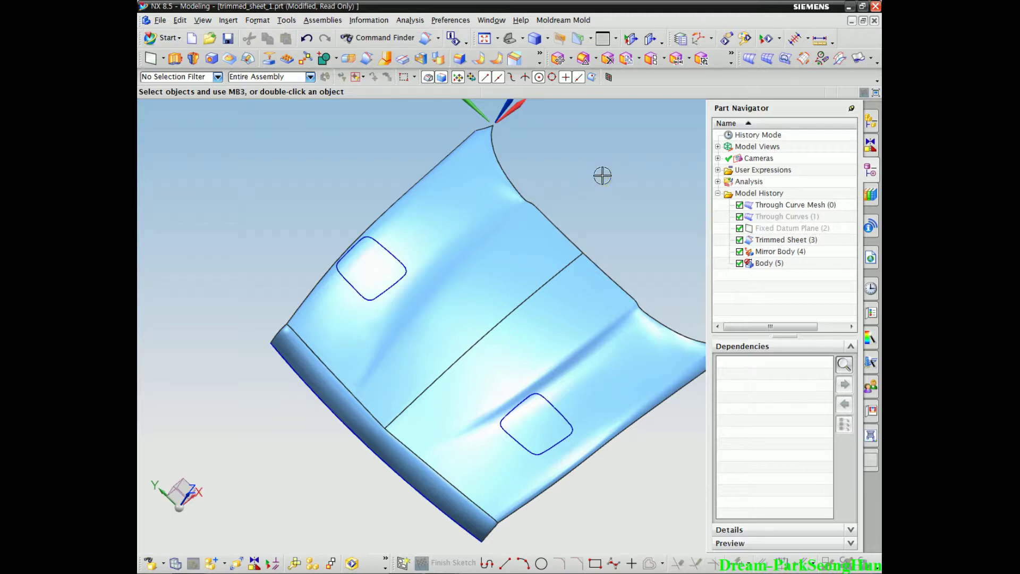
# Sew the hood half, its mirrored half and the curved front strip into one sheet body.
pyautogui.click(227, 22)
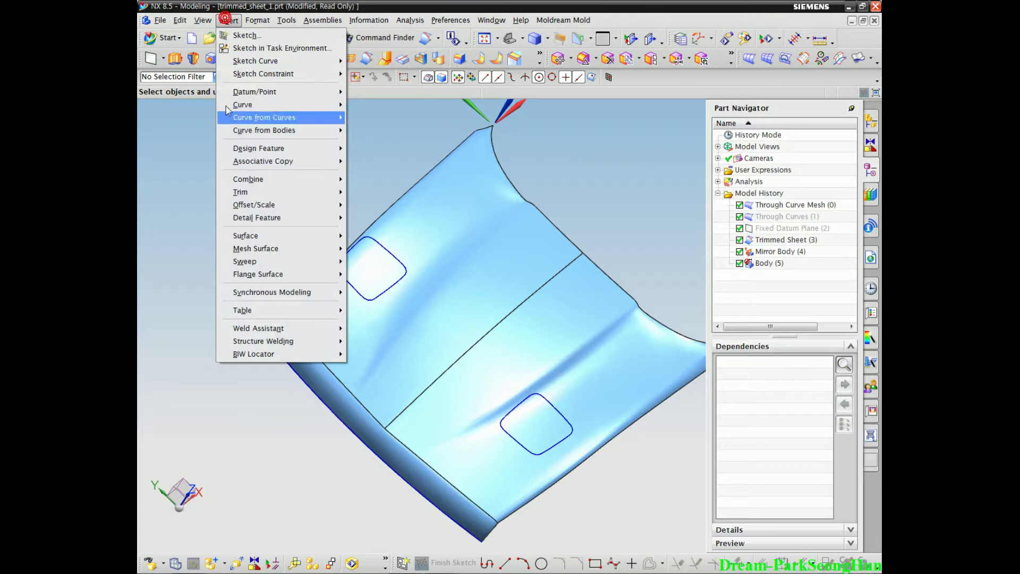
pyautogui.click(261, 182)
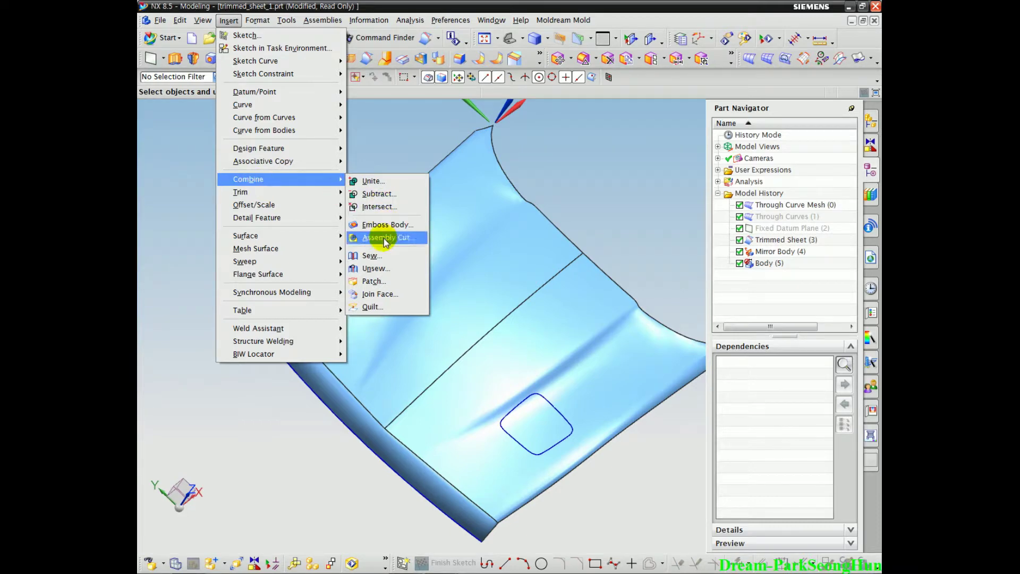
pyautogui.click(372, 255)
pyautogui.click(489, 262)
pyautogui.click(575, 312)
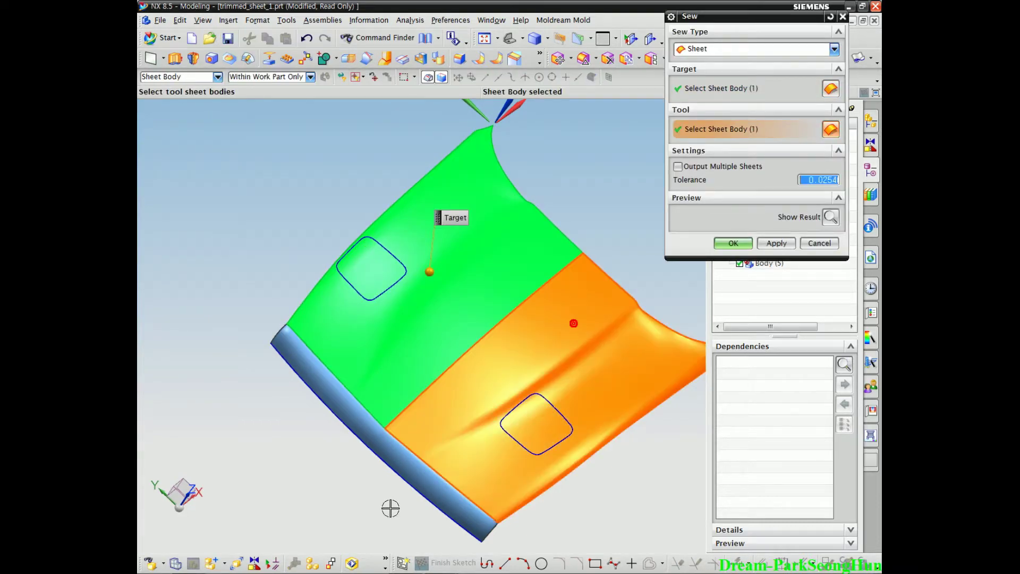
pyautogui.click(353, 420)
pyautogui.click(741, 244)
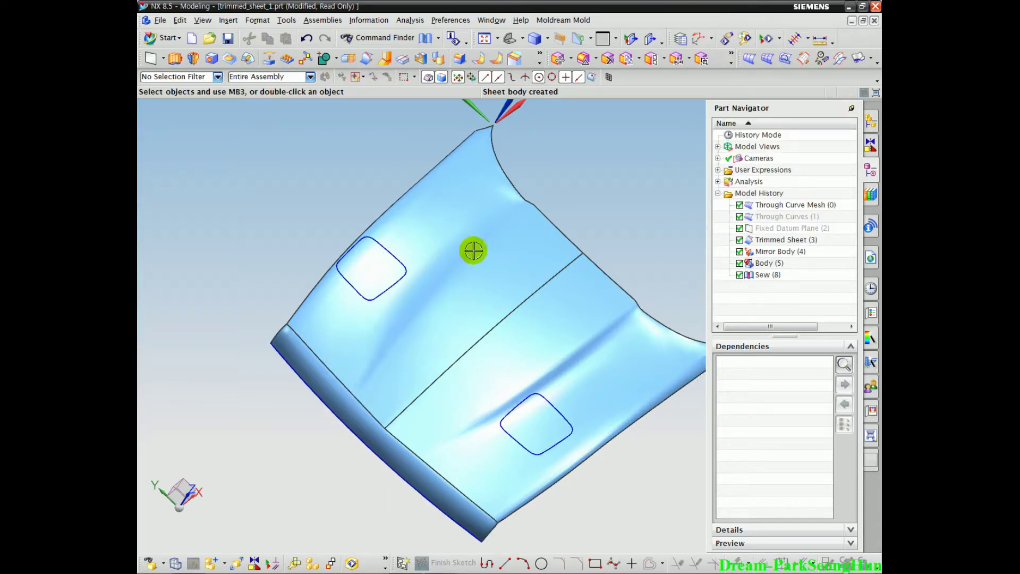
# Start a Trimmed Sheet with the sewn hood as target and try to pick its centre seam as boundary object.
pyautogui.click(229, 22)
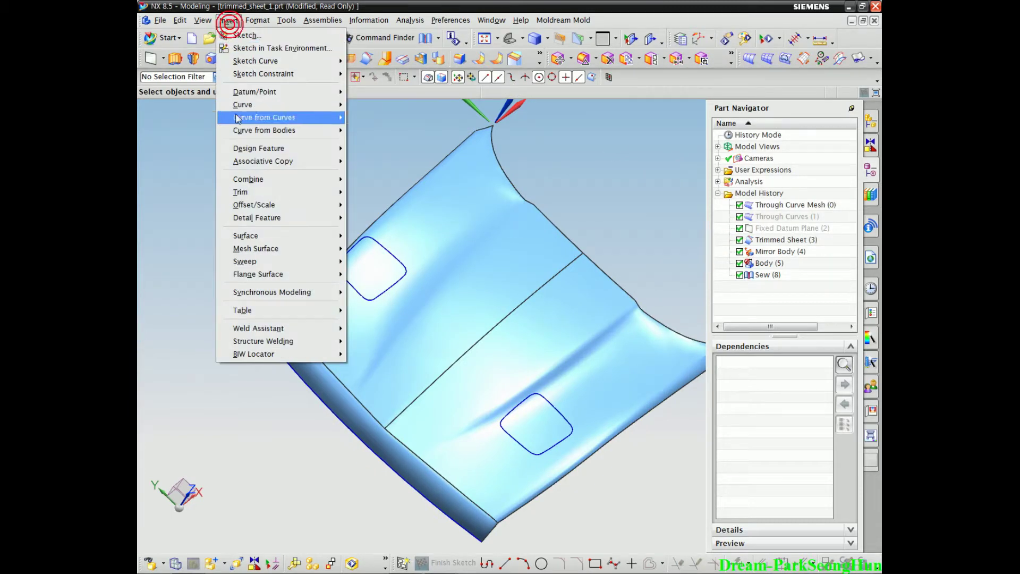
pyautogui.moveTo(256, 194)
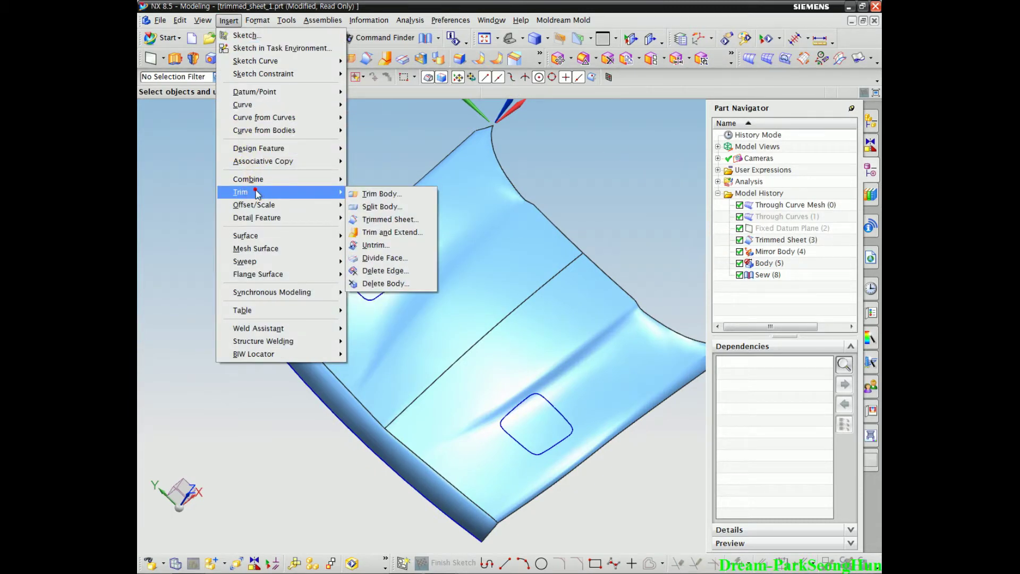
pyautogui.click(391, 219)
pyautogui.moveTo(553, 294); pyautogui.dragTo(530, 281, button='middle')
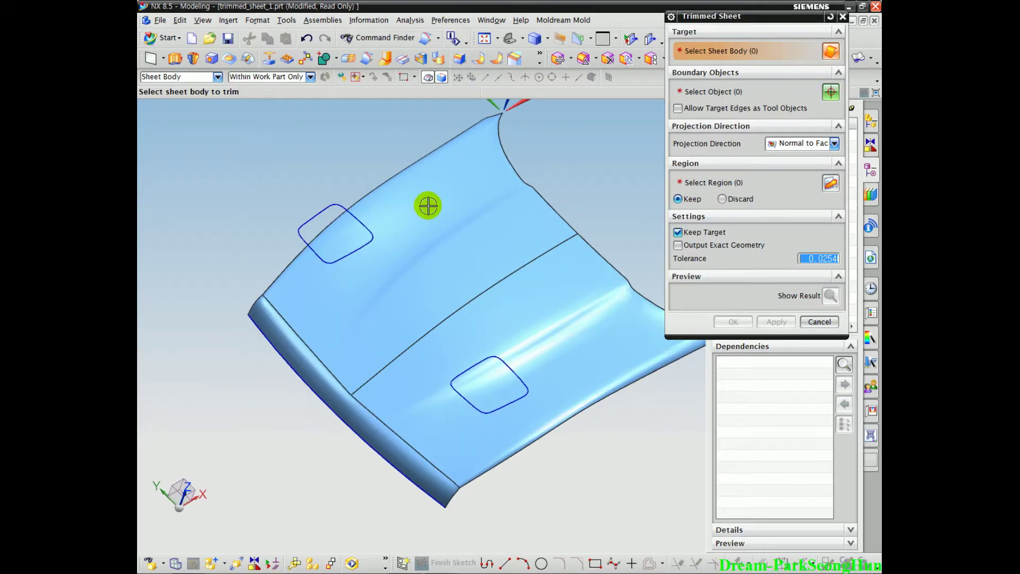
pyautogui.click(428, 206)
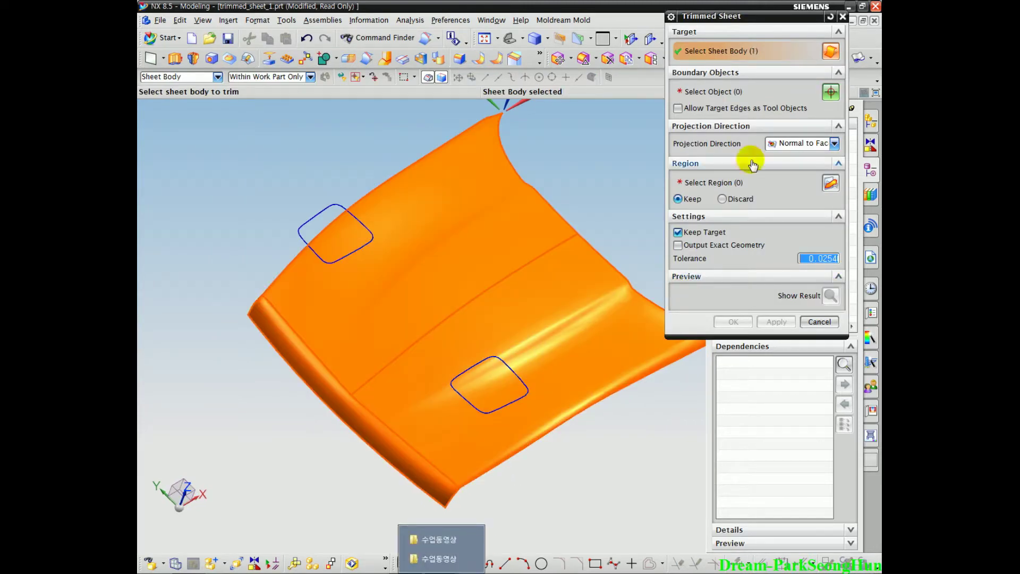
pyautogui.click(720, 93)
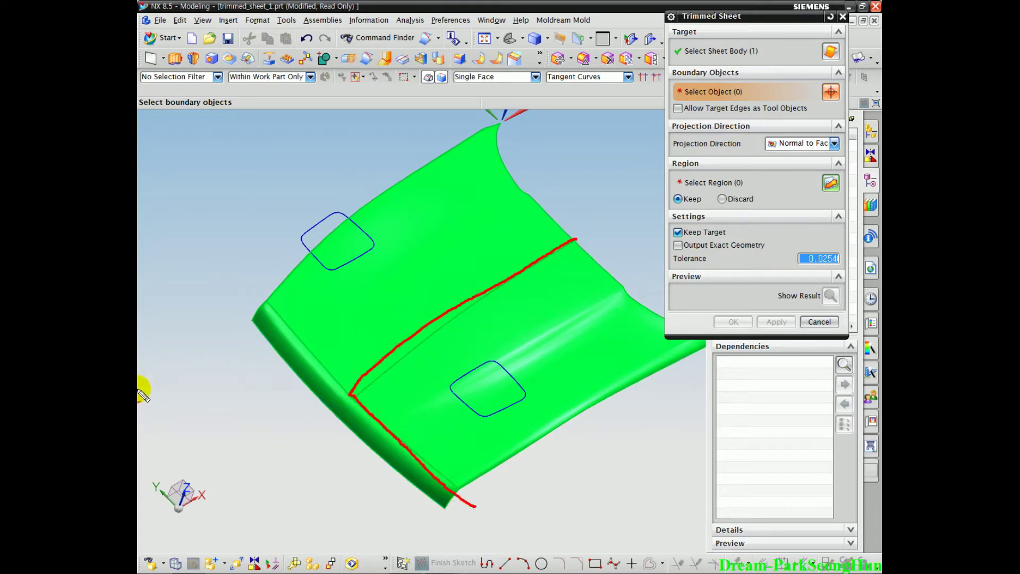
pyautogui.moveTo(584, 246)
pyautogui.mouseDown()
pyautogui.moveTo(486, 292)
pyautogui.moveTo(334, 415)
pyautogui.moveTo(507, 508)
pyautogui.mouseUp()
pyautogui.press('Escape')
pyautogui.scroll(4, 390, 455)
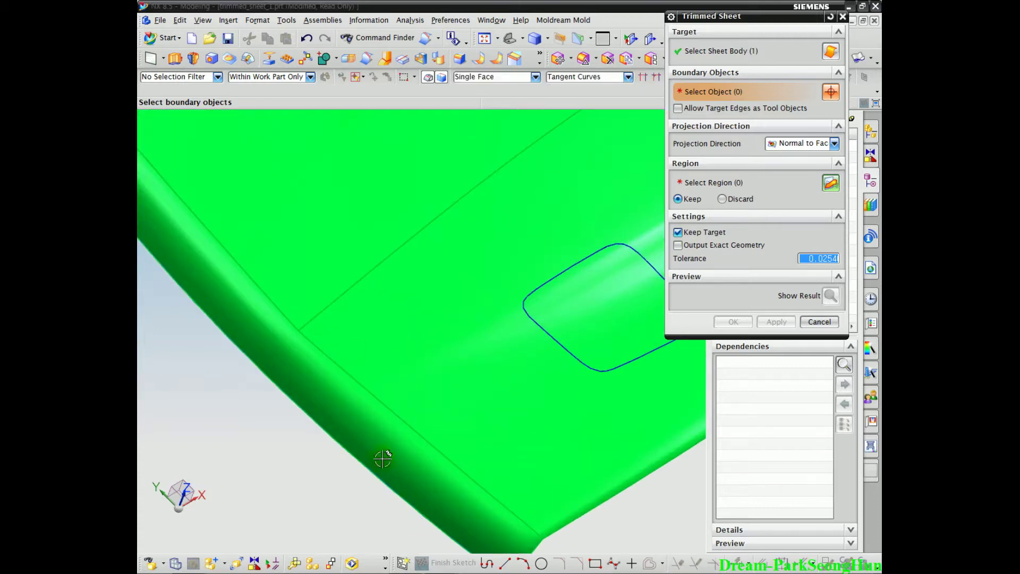
pyautogui.scroll(-3, 450, 296)
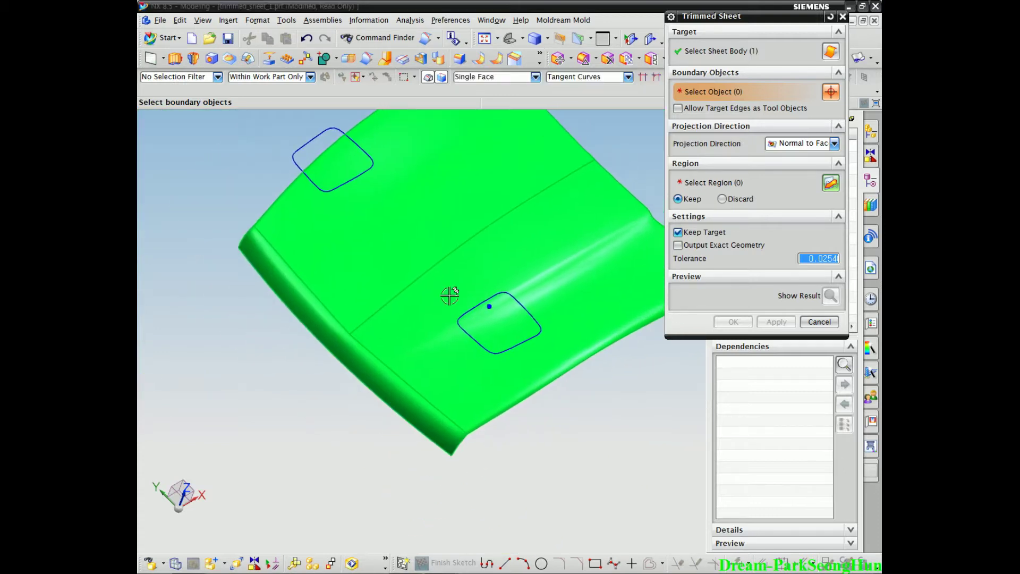
pyautogui.click(539, 195)
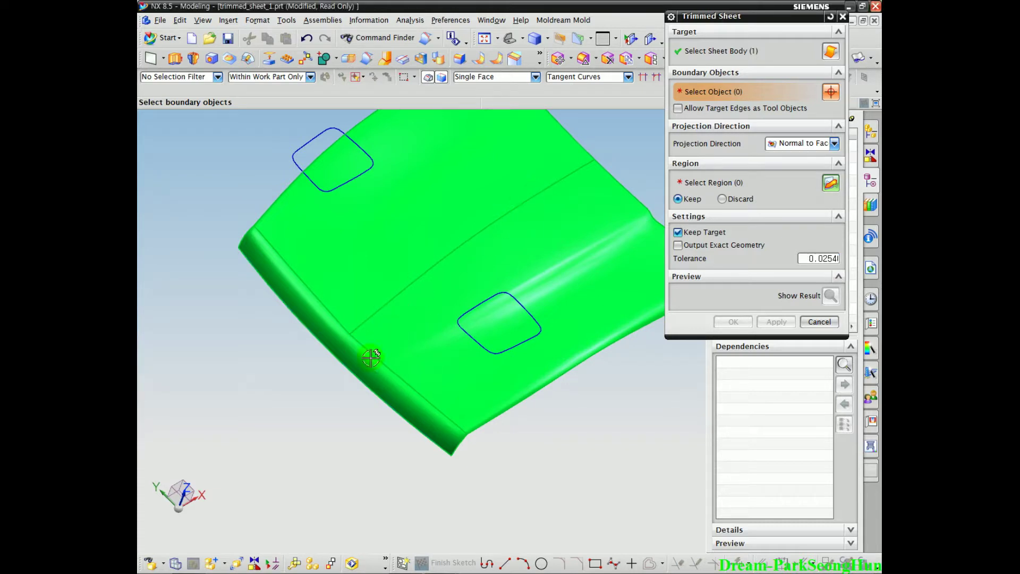
# Allow target edges as tool objects and try the centre seam with Tangent Curves as boundary, clearing the selection again.
pyautogui.click(690, 108)
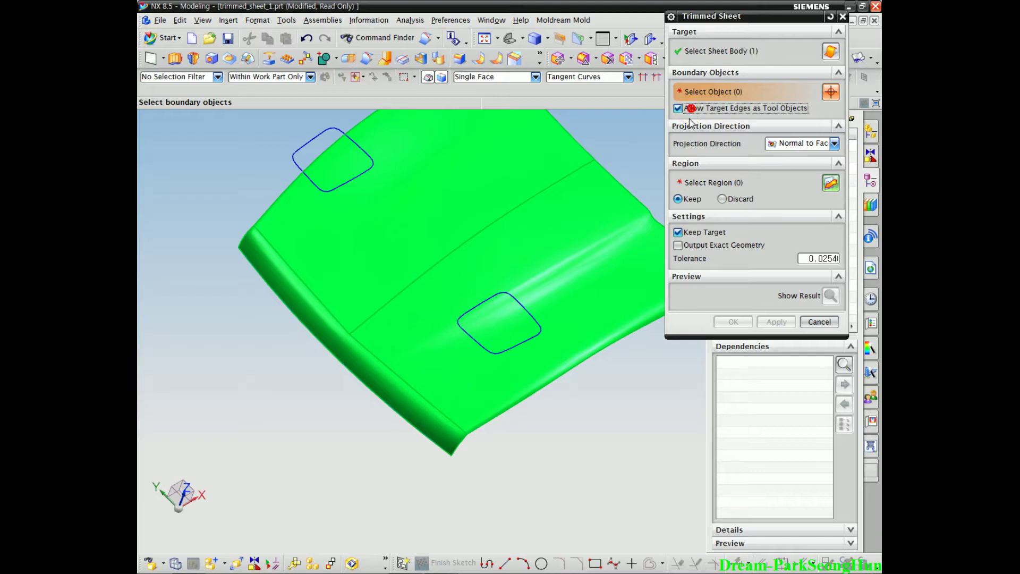
pyautogui.click(555, 183)
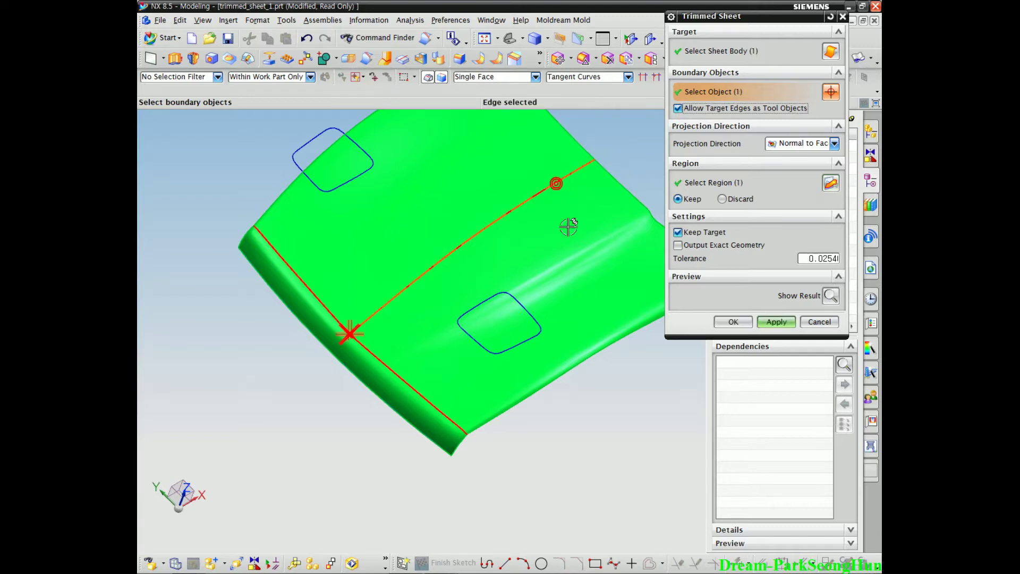
pyautogui.keyDown('shift'); pyautogui.click(425, 273); pyautogui.keyUp('shift')
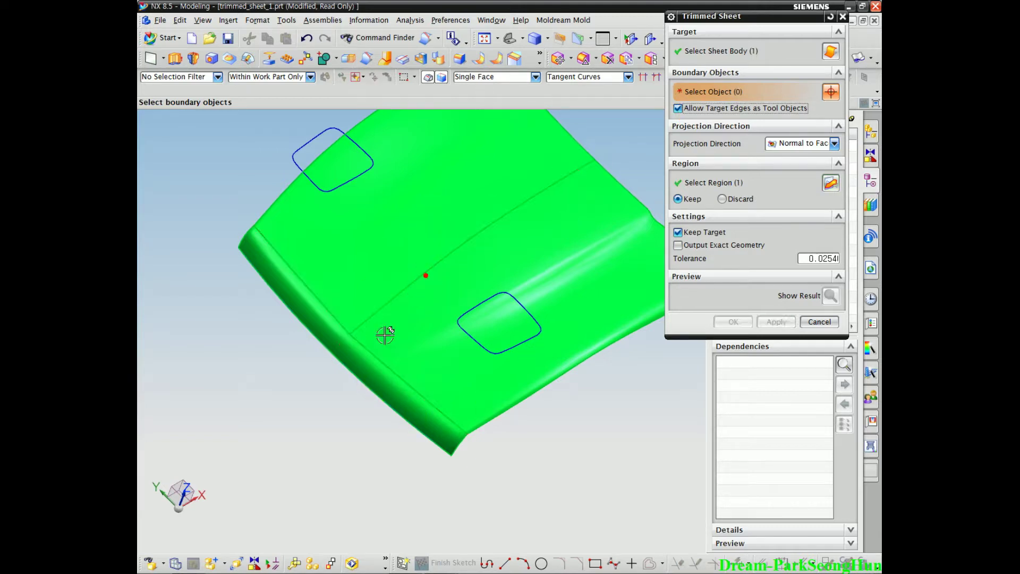
# Turn on Stop at Intersection, try the centre seam and front seam edges as trim boundaries, and cancel the Trimmed Sheet.
pyautogui.moveTo(723, 19); pyautogui.dragTo(708, 104)
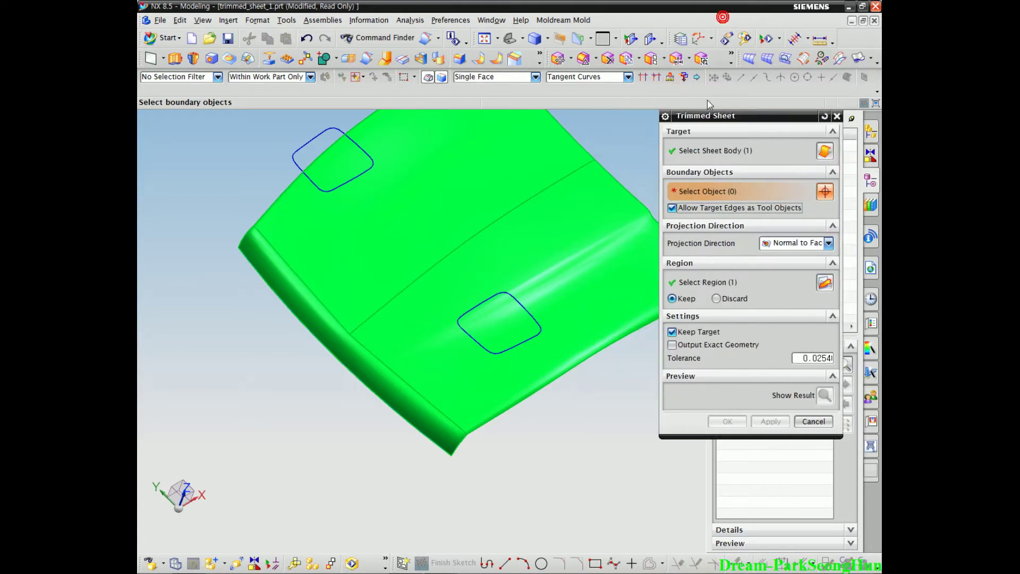
pyautogui.click(645, 79)
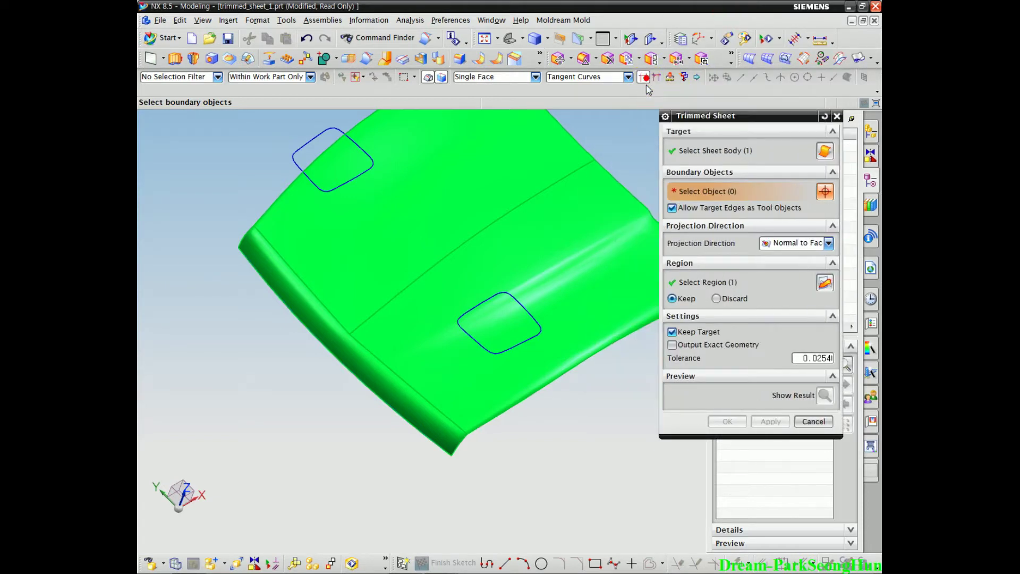
pyautogui.scroll(3, 382, 409)
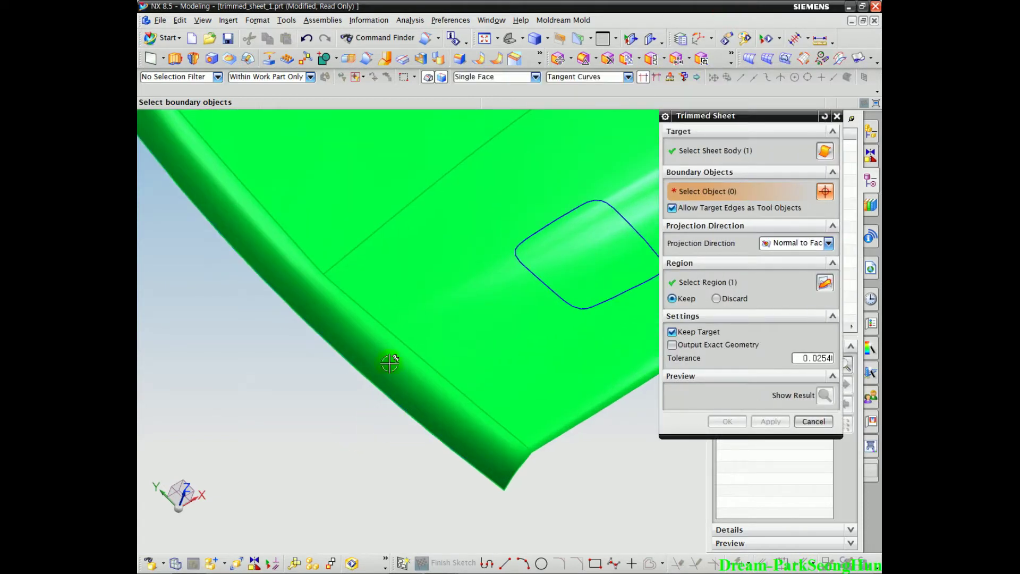
pyautogui.click(370, 237)
pyautogui.click(339, 288)
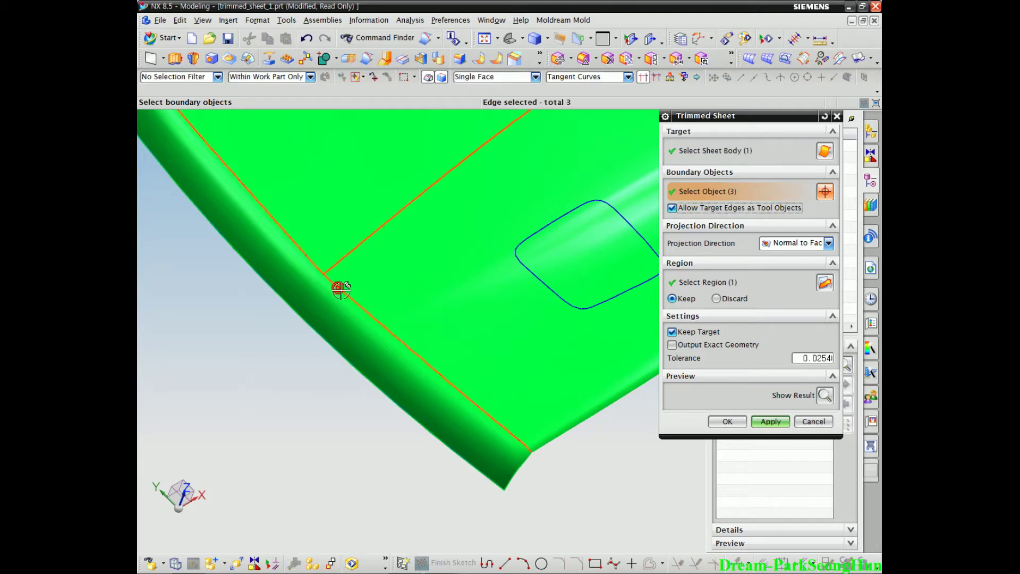
pyautogui.keyDown('shift'); pyautogui.click(318, 259); pyautogui.keyUp('shift')
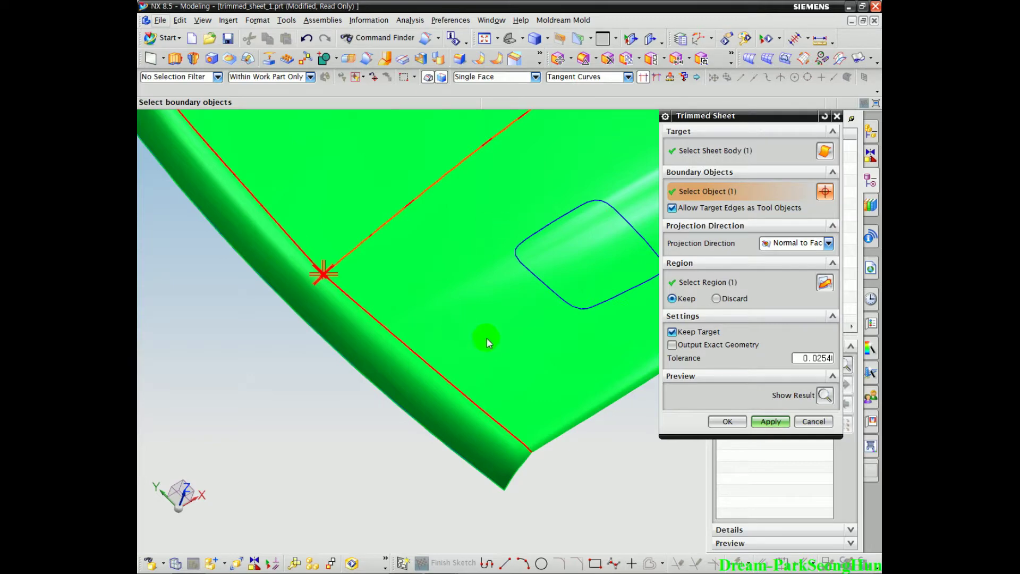
pyautogui.moveTo(314, 294); pyautogui.dragTo(399, 324, button='middle')
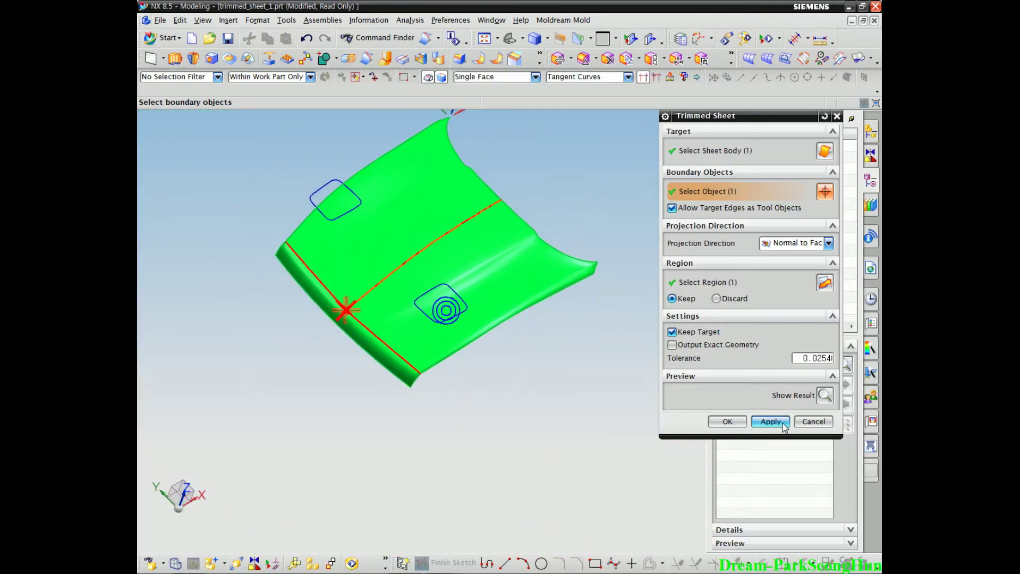
pyautogui.click(818, 422)
pyautogui.moveTo(383, 380); pyautogui.dragTo(384, 367, button='middle')
pyautogui.moveTo(379, 278)
pyautogui.mouseDown()
pyautogui.moveTo(392, 260)
pyautogui.moveTo(379, 255)
pyautogui.mouseUp()
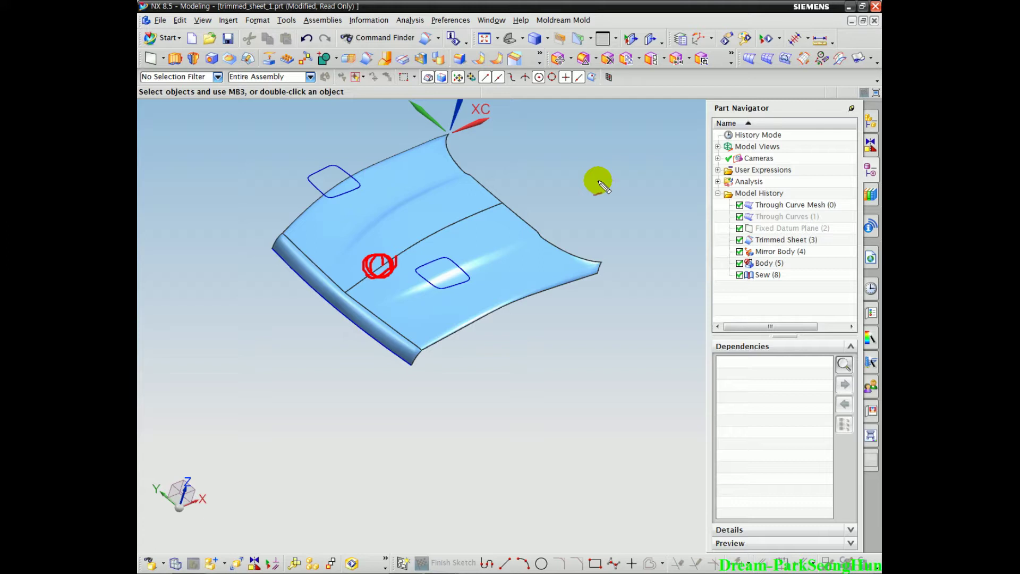
# Start a Trimmed Sheet on the sewn hood, allow target edges as tool objects, and try the front seam with Tangent Curves.
pyautogui.click(367, 58)
pyautogui.moveTo(689, 198); pyautogui.dragTo(671, 214)
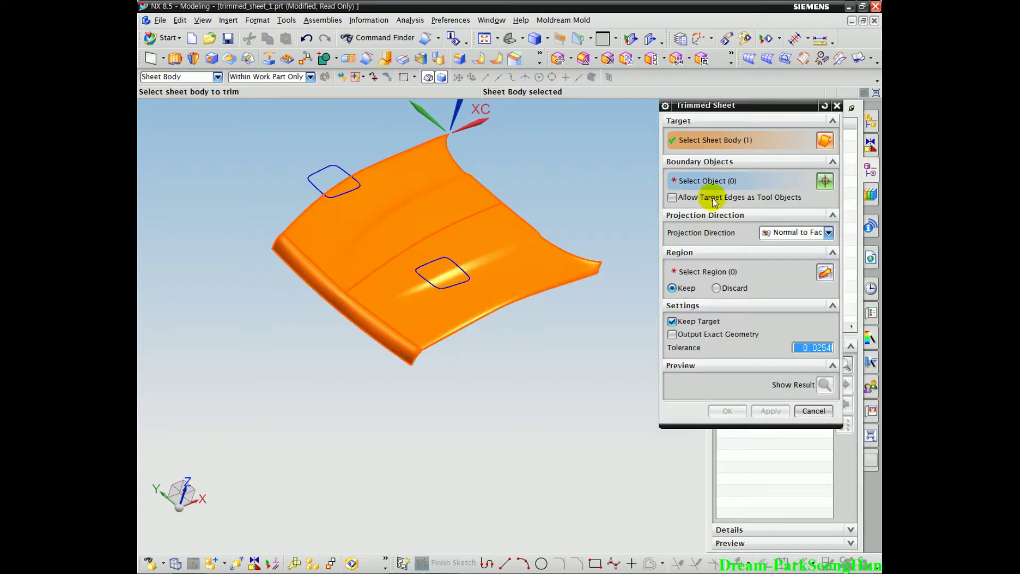
pyautogui.click(396, 212)
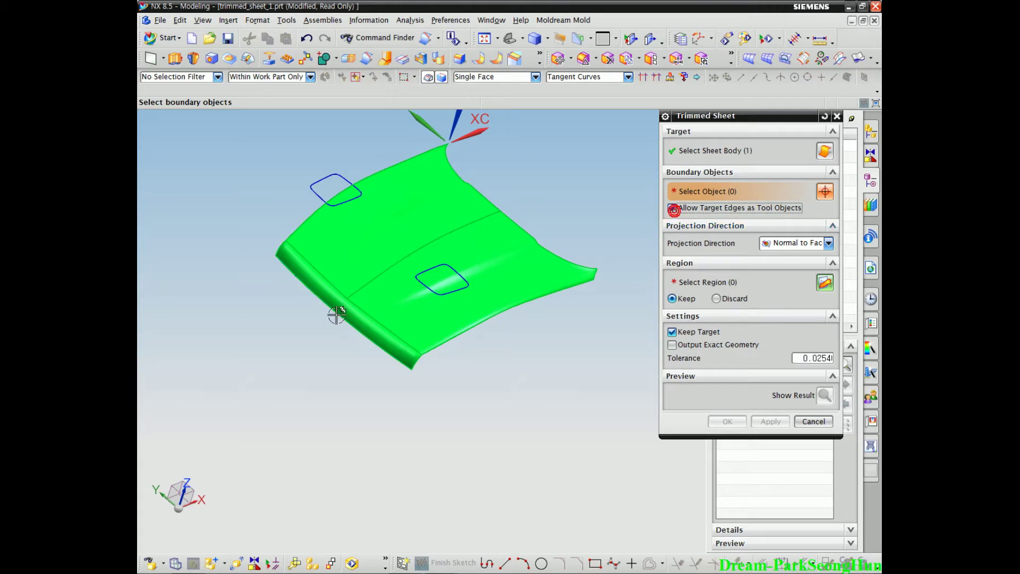
pyautogui.click(334, 288)
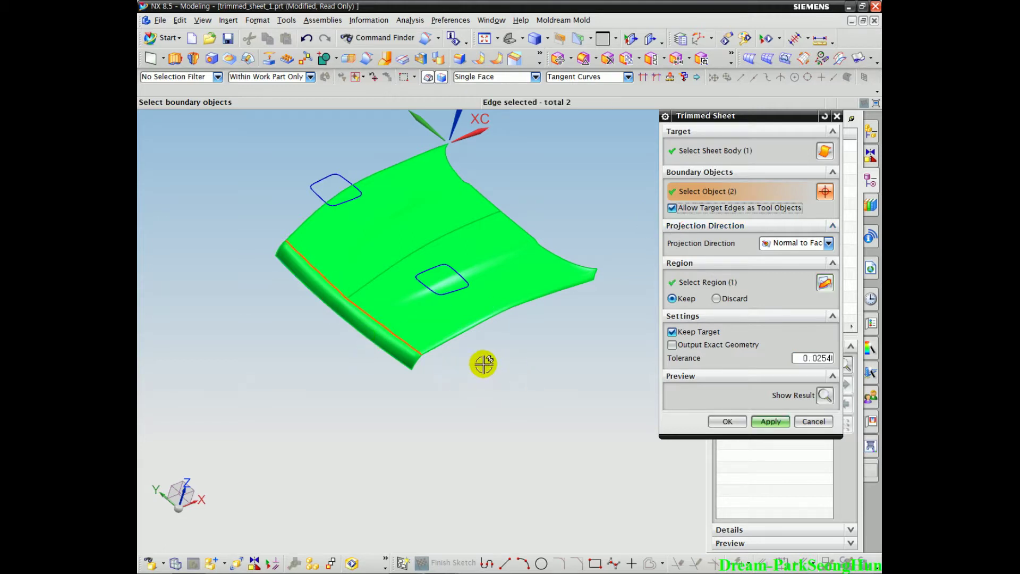
# Trim the sewn hood using Single Curve picks of one front seam half and the centre seam as boundaries, with Keep Target on.
pyautogui.click(583, 81)
pyautogui.click(571, 88)
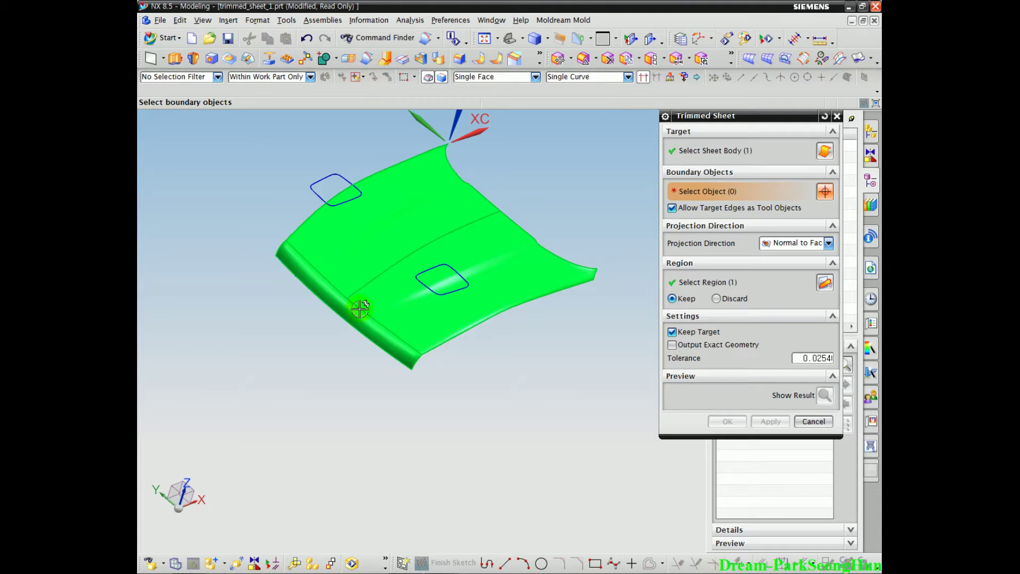
pyautogui.click(359, 308)
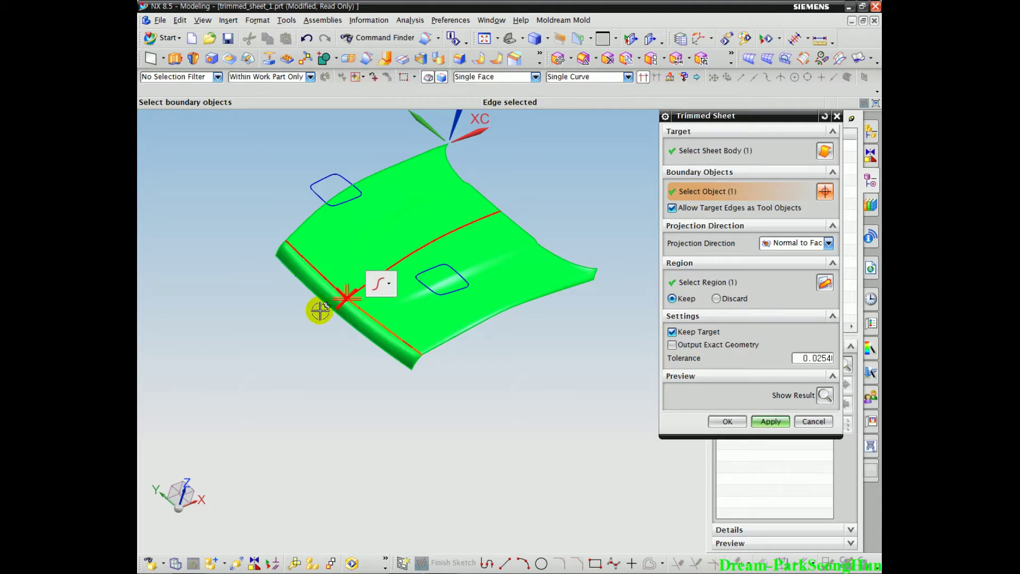
pyautogui.click(409, 253)
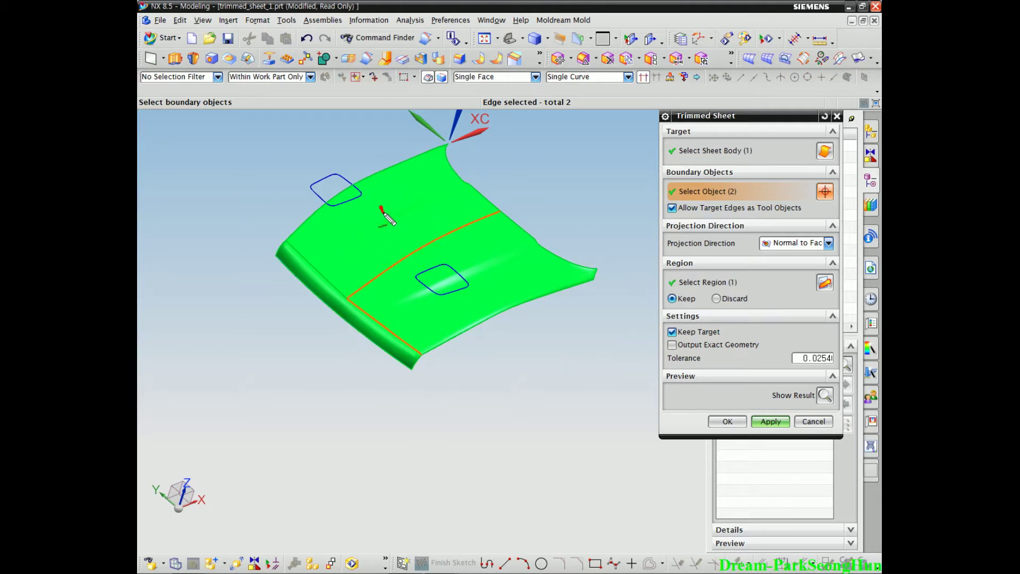
pyautogui.click(770, 421)
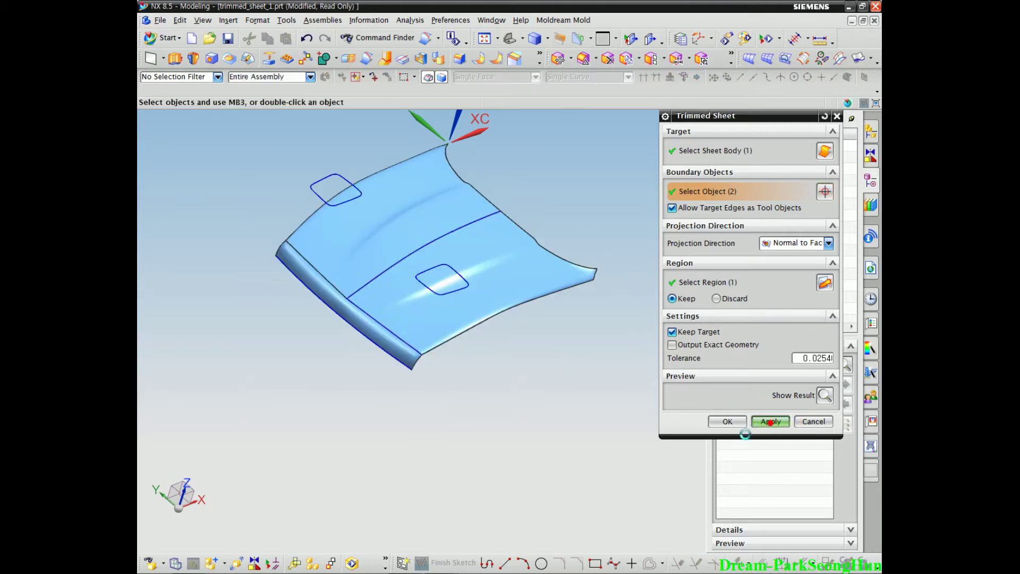
pyautogui.click(818, 421)
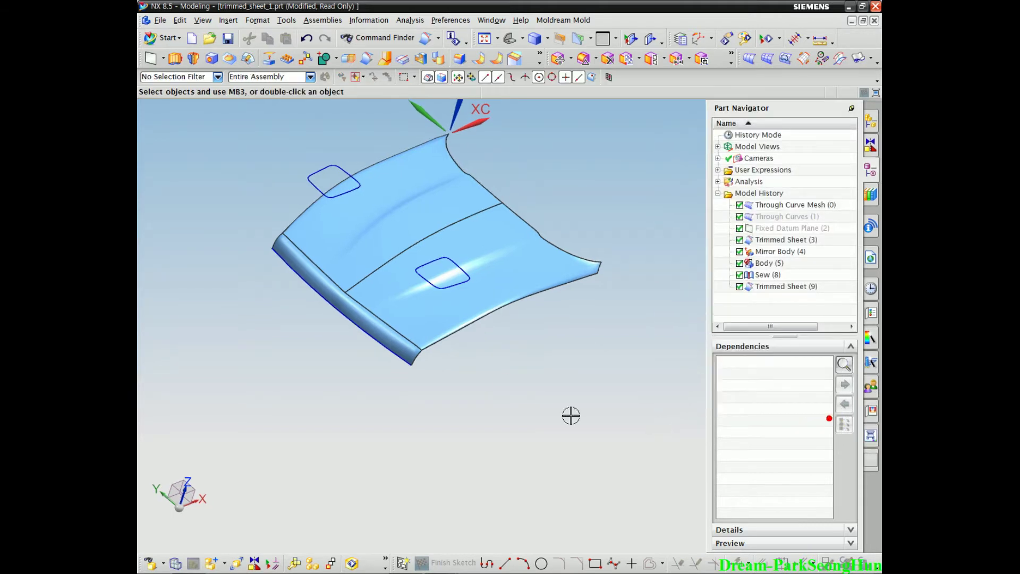
# Hide the original sewn hood and inspect the trimmed copy along the centre and front seams.
pyautogui.hotkey('ctrl', 'b')
pyautogui.click(478, 337)
pyautogui.middleClick(540, 433)
pyautogui.moveTo(521, 467); pyautogui.dragTo(407, 326, button='middle')
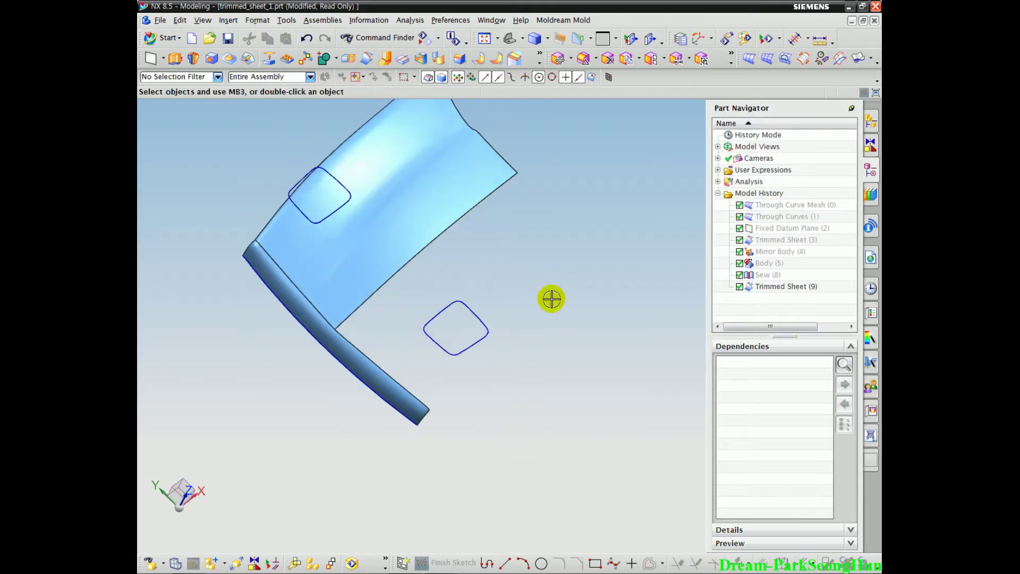
pyautogui.moveTo(529, 163)
pyautogui.mouseDown()
pyautogui.moveTo(383, 270)
pyautogui.moveTo(332, 327)
pyautogui.moveTo(433, 405)
pyautogui.moveTo(467, 193)
pyautogui.moveTo(336, 326)
pyautogui.mouseUp()
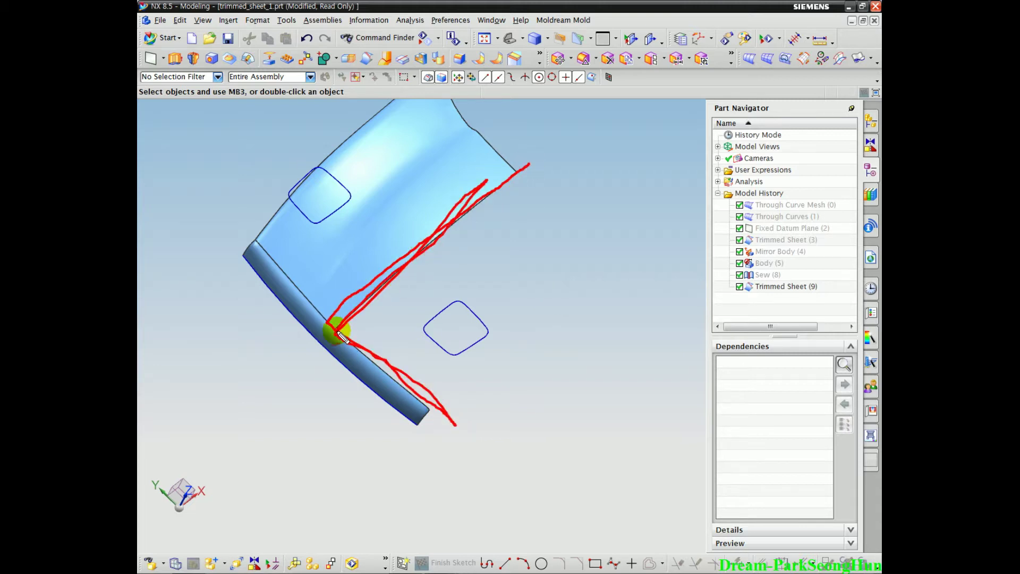
pyautogui.press('Escape')
# Reopen the newest Trimmed Sheet feature to review its Allow Target Edges as Tool Objects option, and cancel the edit.
pyautogui.doubleClick(781, 286)
pyautogui.moveTo(687, 178)
pyautogui.mouseDown()
pyautogui.moveTo(656, 187)
pyautogui.moveTo(664, 250)
pyautogui.moveTo(631, 209)
pyautogui.moveTo(637, 194)
pyautogui.moveTo(679, 204)
pyautogui.mouseUp()
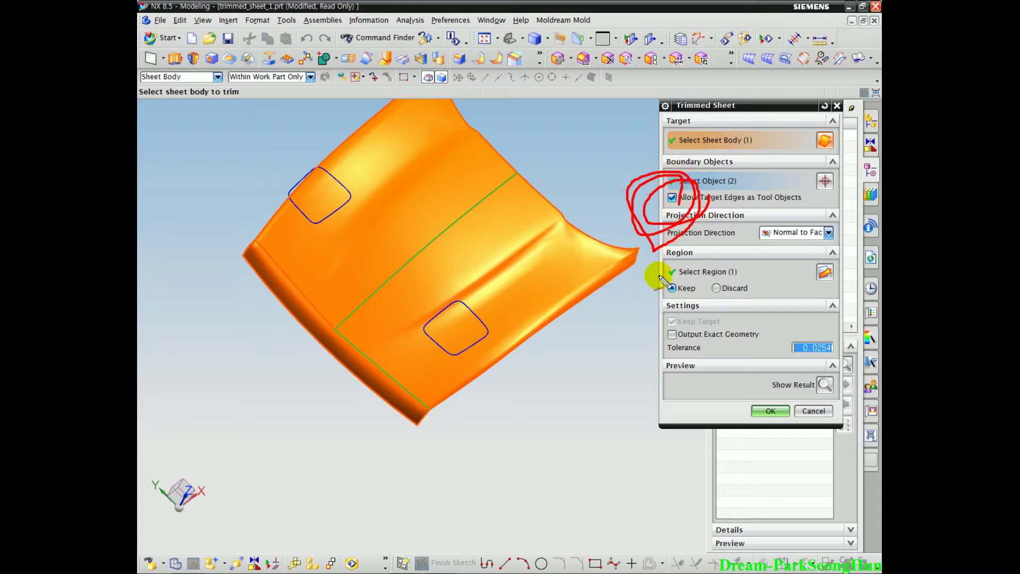
pyautogui.press('Escape')
pyautogui.click(813, 410)
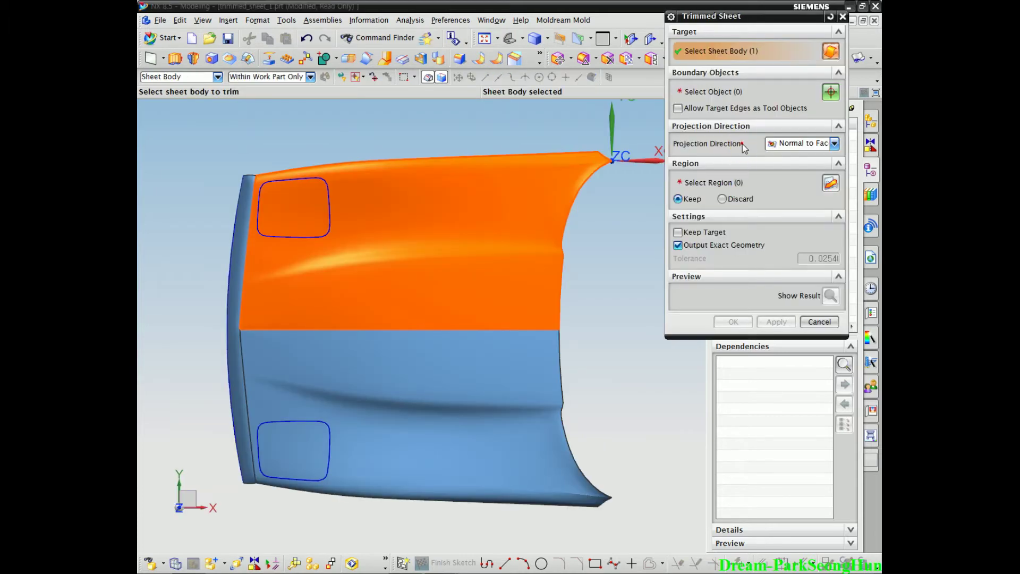
# In the hood half's Trimmed Sheet, project along the -ZC vector and select the rounded rectangular curve above it as boundary object.
pyautogui.click(812, 143)
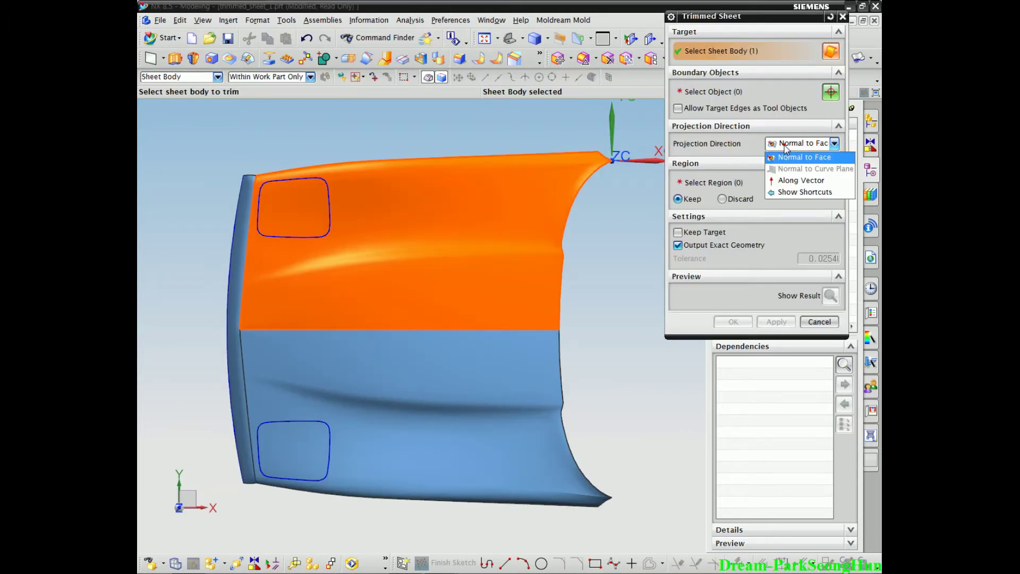
pyautogui.click(796, 181)
pyautogui.click(750, 95)
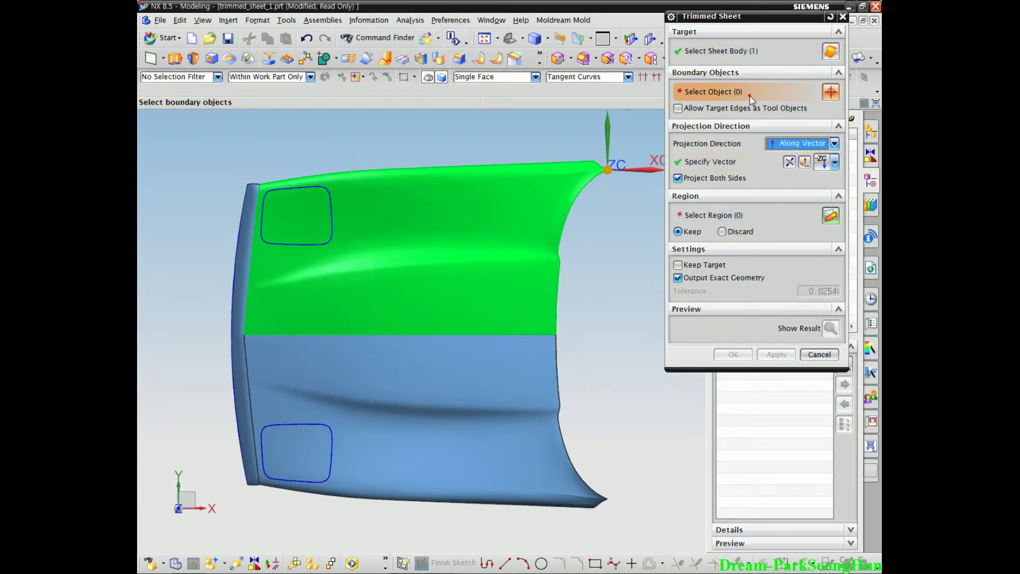
pyautogui.click(293, 242)
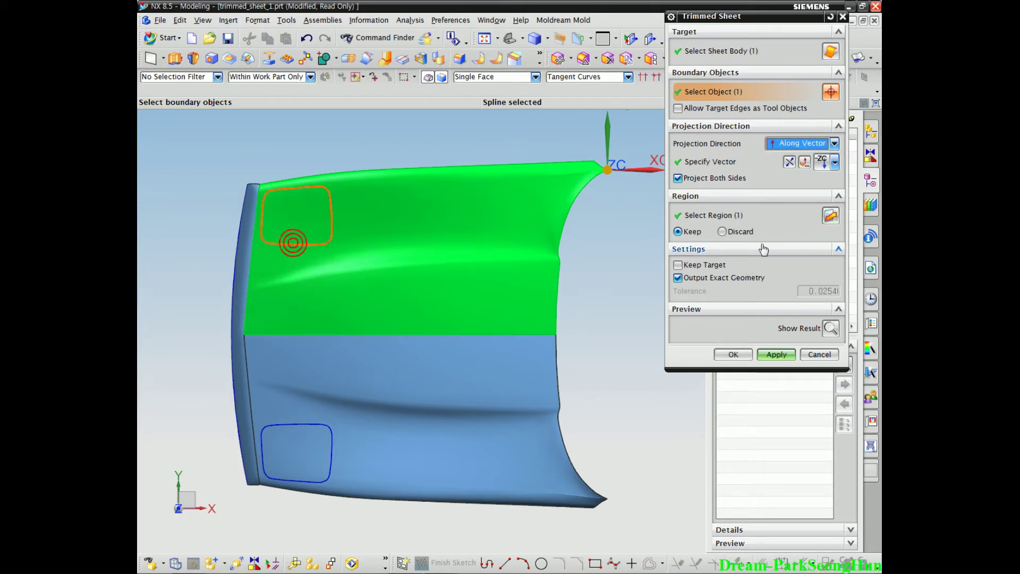
pyautogui.click(831, 161)
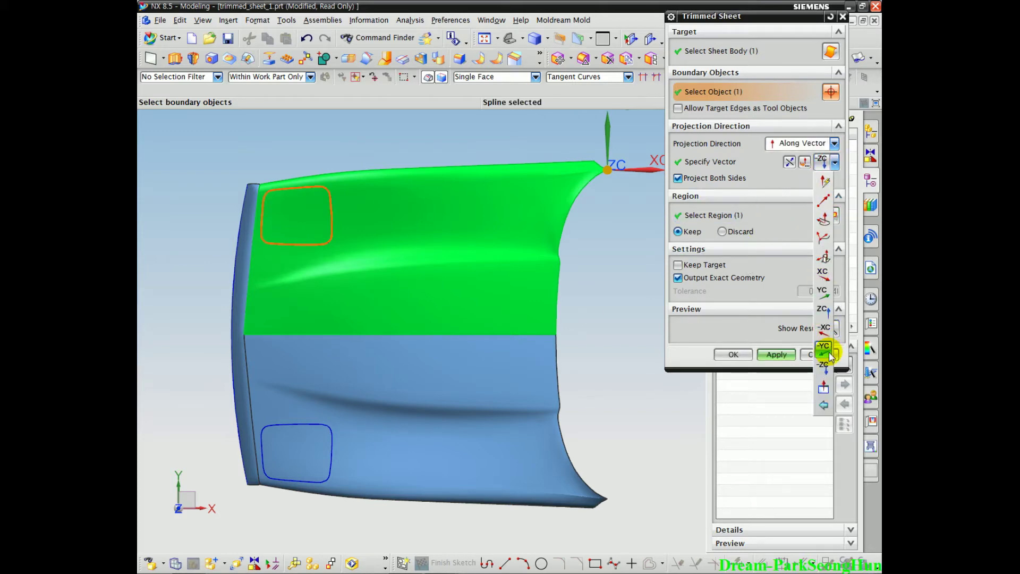
pyautogui.moveTo(572, 359); pyautogui.dragTo(584, 331, button='middle')
pyautogui.moveTo(468, 351)
pyautogui.keyDown('shift'); pyautogui.mouseDown(button='middle')
pyautogui.moveTo(510, 298)
pyautogui.moveTo(526, 309)
pyautogui.moveTo(519, 298)
pyautogui.moveTo(431, 311)
pyautogui.mouseUp(button='middle'); pyautogui.keyUp('shift')
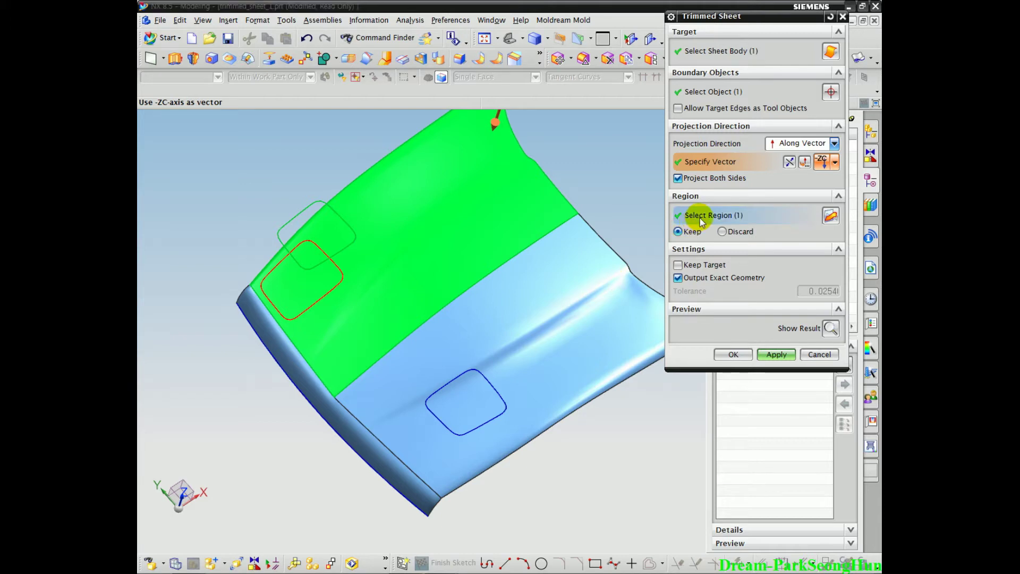
# Preview the trim with the region inside the projected curve set to Keep, and undo the preview.
pyautogui.click(829, 327)
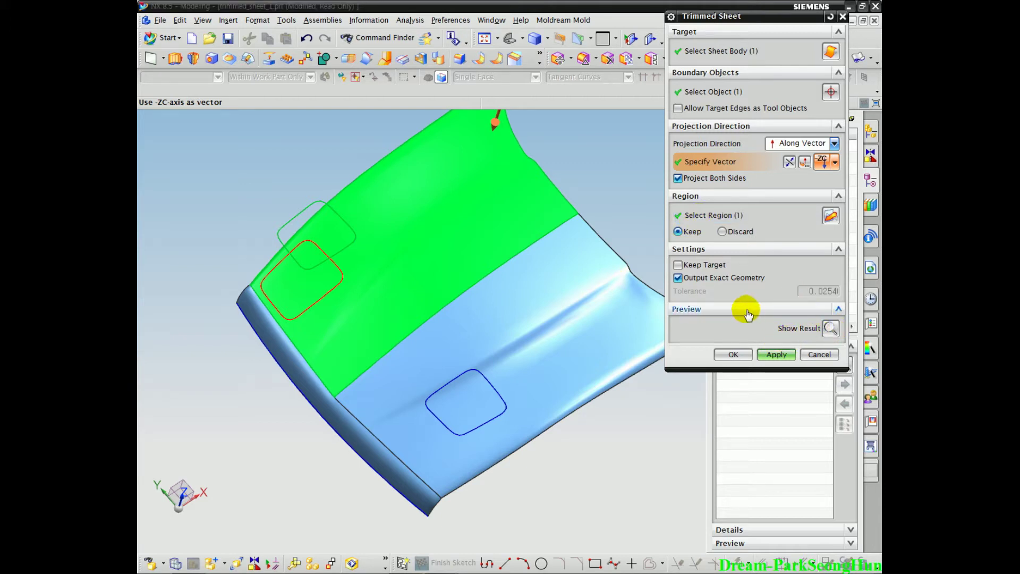
pyautogui.moveTo(705, 314); pyautogui.dragTo(673, 326)
pyautogui.moveTo(831, 330)
pyautogui.mouseDown()
pyautogui.moveTo(821, 308)
pyautogui.moveTo(838, 343)
pyautogui.mouseUp()
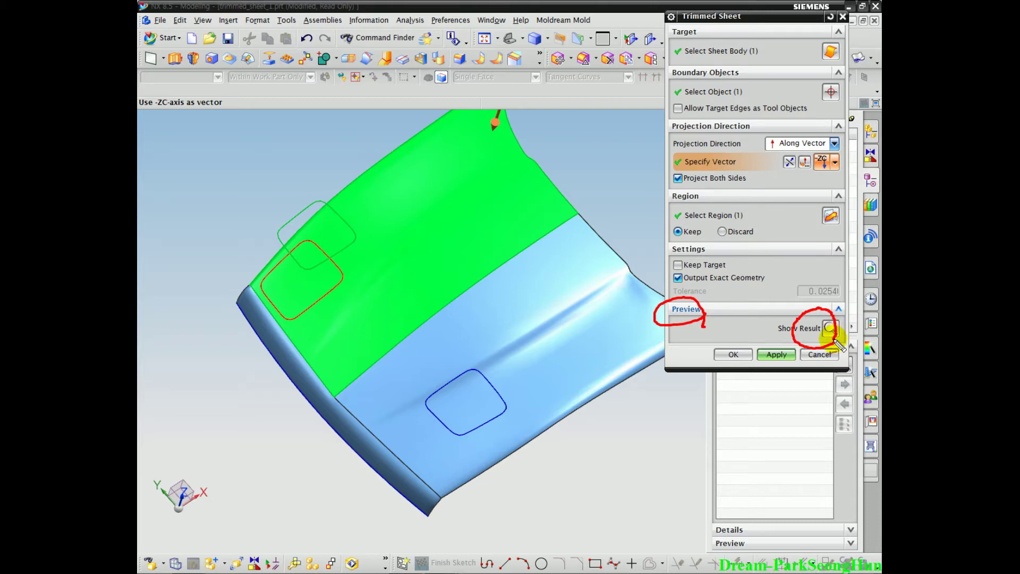
pyautogui.press('Escape')
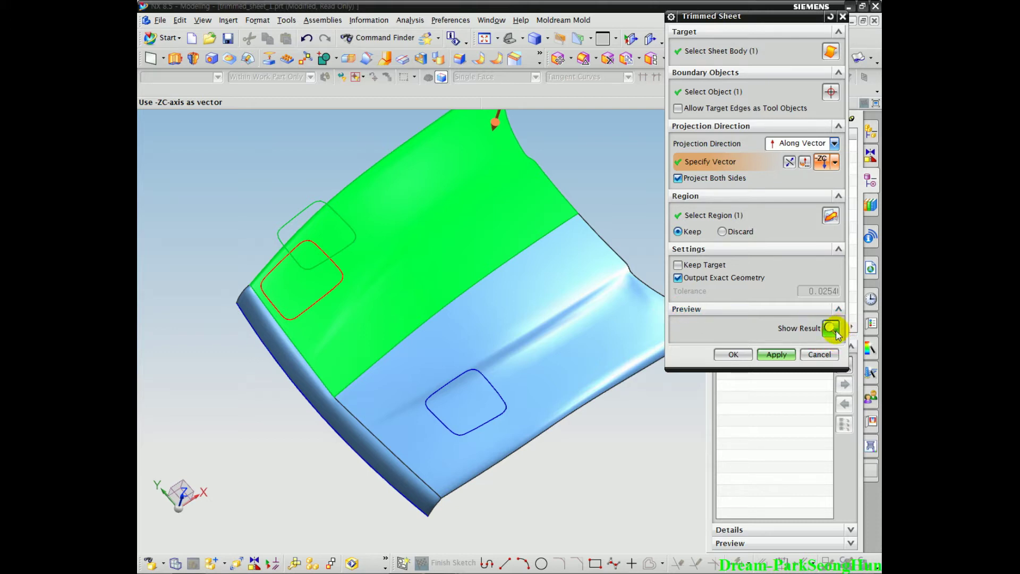
pyautogui.click(831, 329)
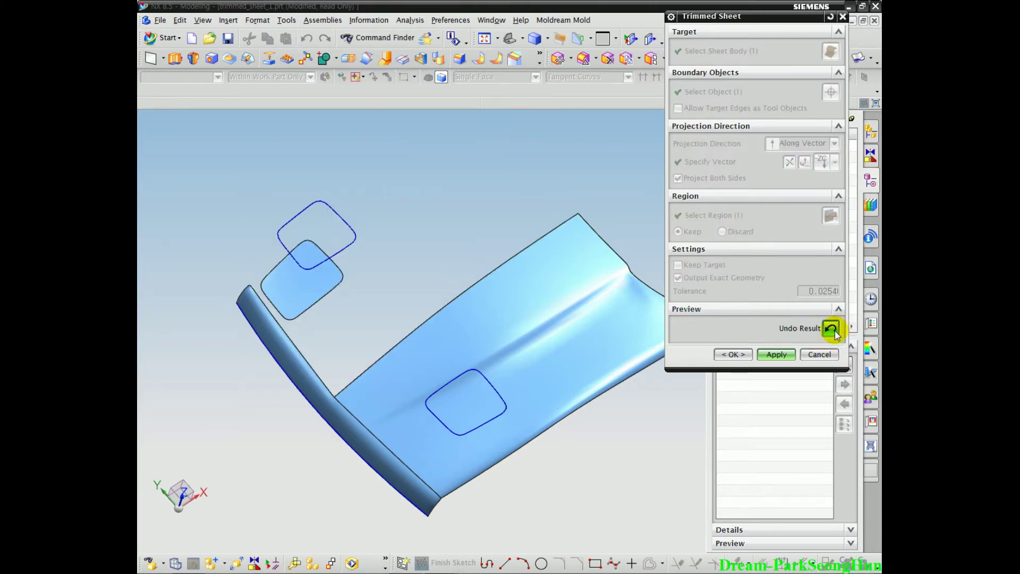
pyautogui.moveTo(409, 310)
pyautogui.mouseDown()
pyautogui.moveTo(351, 354)
pyautogui.moveTo(346, 238)
pyautogui.moveTo(390, 344)
pyautogui.moveTo(342, 352)
pyautogui.moveTo(409, 257)
pyautogui.moveTo(372, 355)
pyautogui.mouseUp()
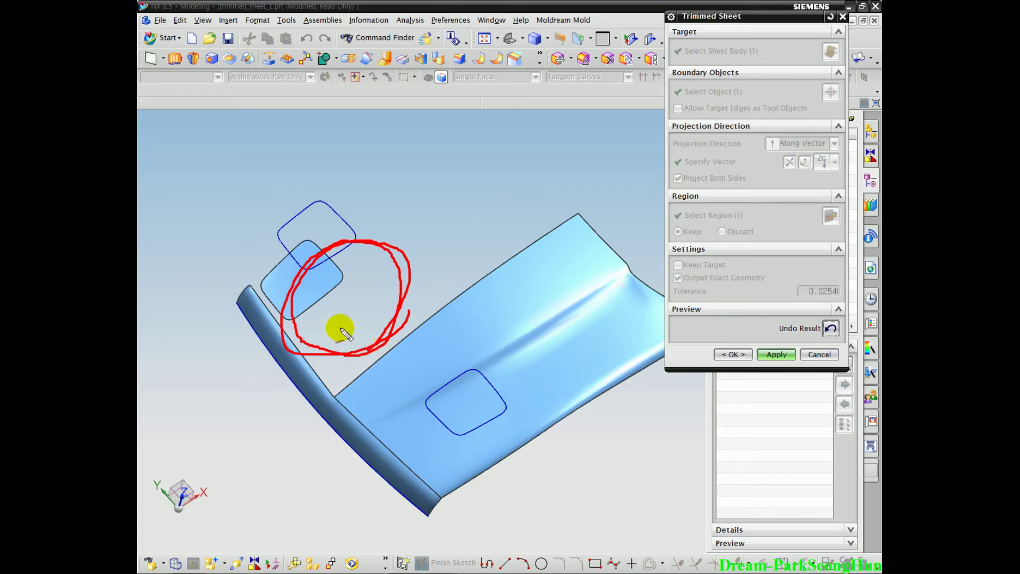
pyautogui.moveTo(262, 279)
pyautogui.mouseDown()
pyautogui.moveTo(329, 285)
pyautogui.moveTo(298, 258)
pyautogui.mouseUp()
pyautogui.moveTo(405, 196); pyautogui.dragTo(480, 184)
pyautogui.press('e')
pyautogui.moveTo(392, 174)
pyautogui.mouseDown()
pyautogui.moveTo(412, 232)
pyautogui.moveTo(470, 170)
pyautogui.mouseUp()
pyautogui.moveTo(279, 260); pyautogui.dragTo(302, 273)
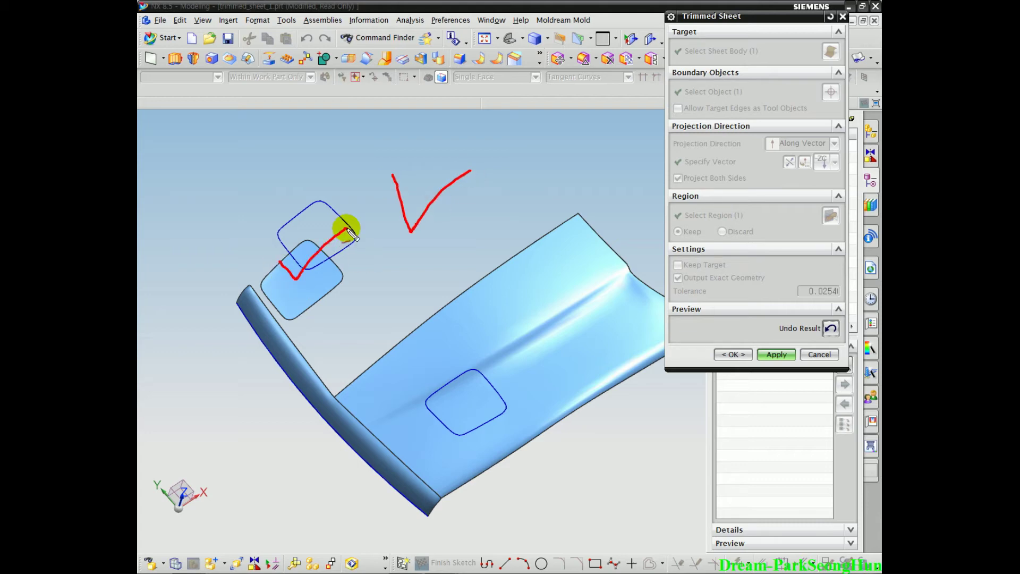
pyautogui.press('Escape')
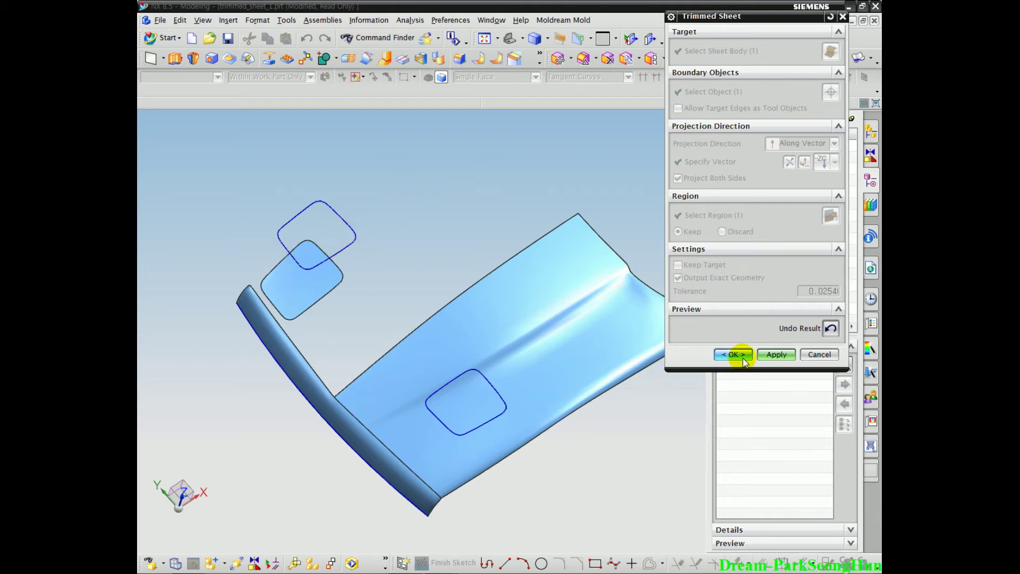
pyautogui.click(830, 329)
# Set the region option to Discard and preview the rounded opening in the hood half.
pyautogui.moveTo(438, 396); pyautogui.dragTo(417, 404, button='middle')
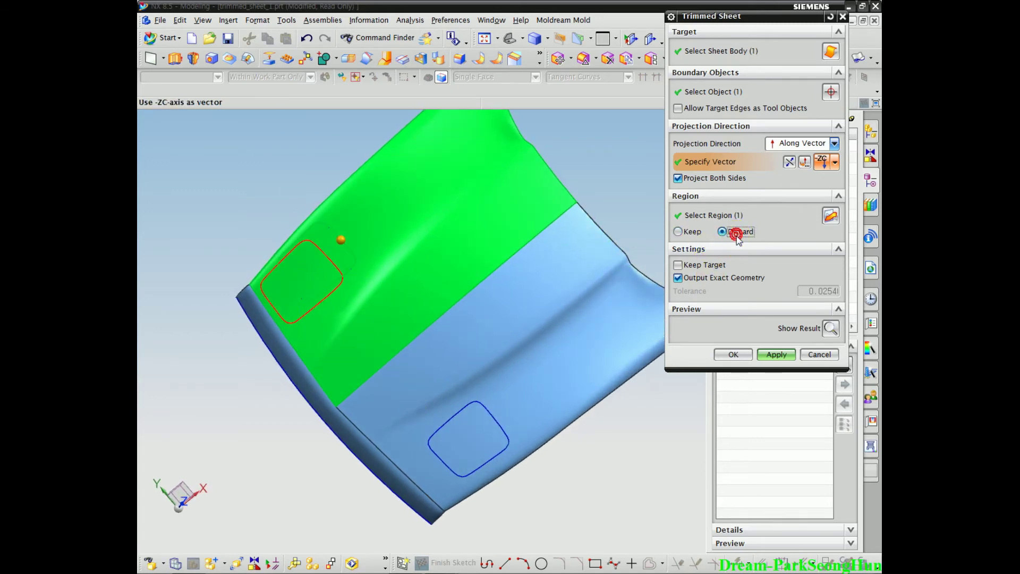
pyautogui.click(829, 329)
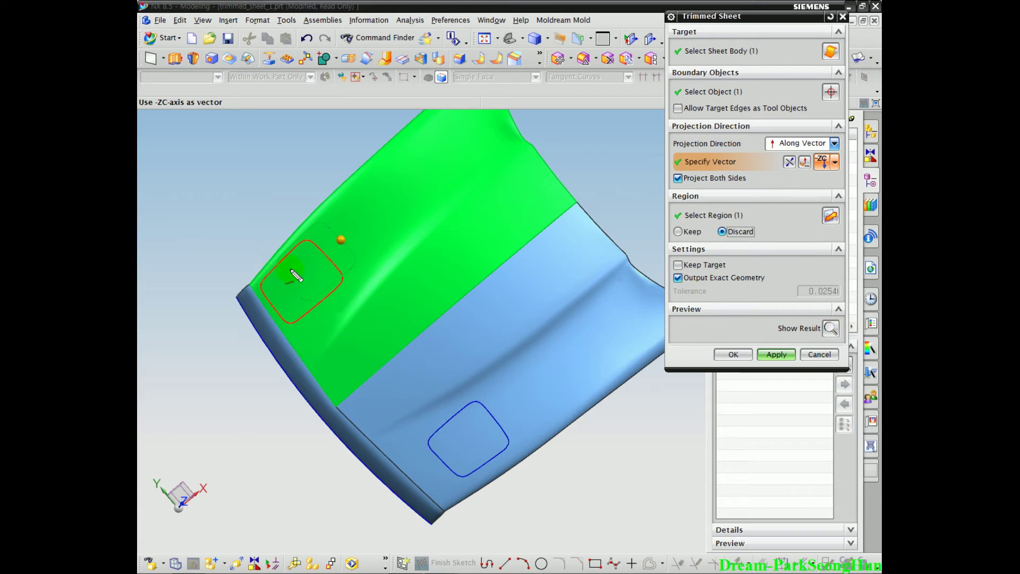
pyautogui.click(779, 325)
pyautogui.click(831, 328)
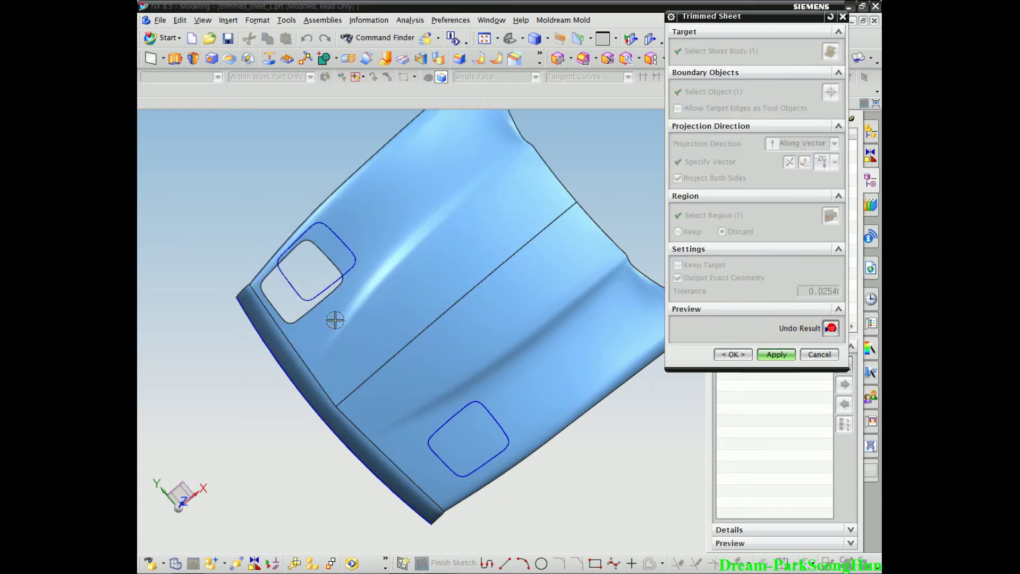
pyautogui.moveTo(325, 341); pyautogui.dragTo(320, 277, button='middle')
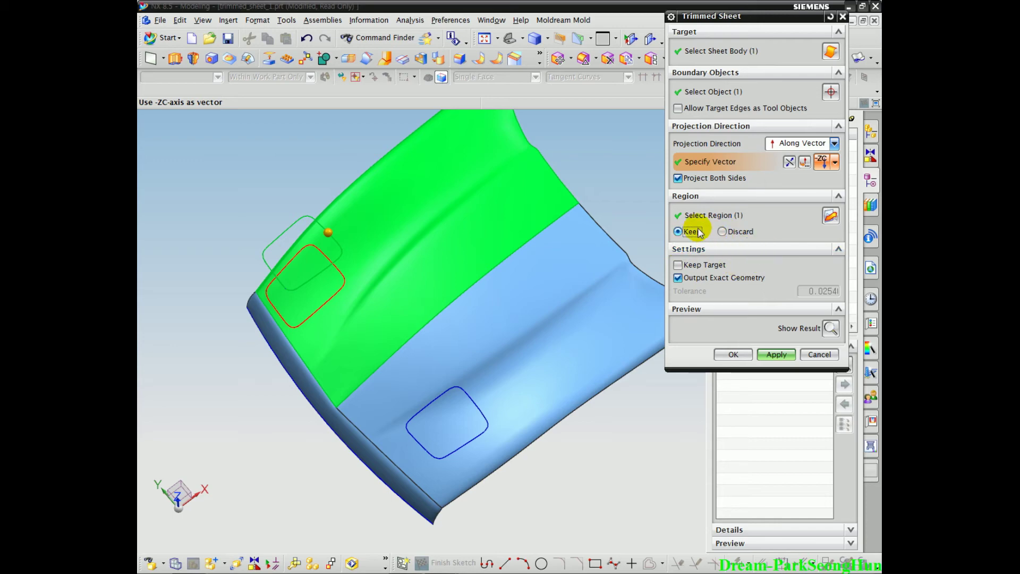
# Deselect the region inside the projected curve and select the surrounding hood half as the region to keep.
pyautogui.click(725, 216)
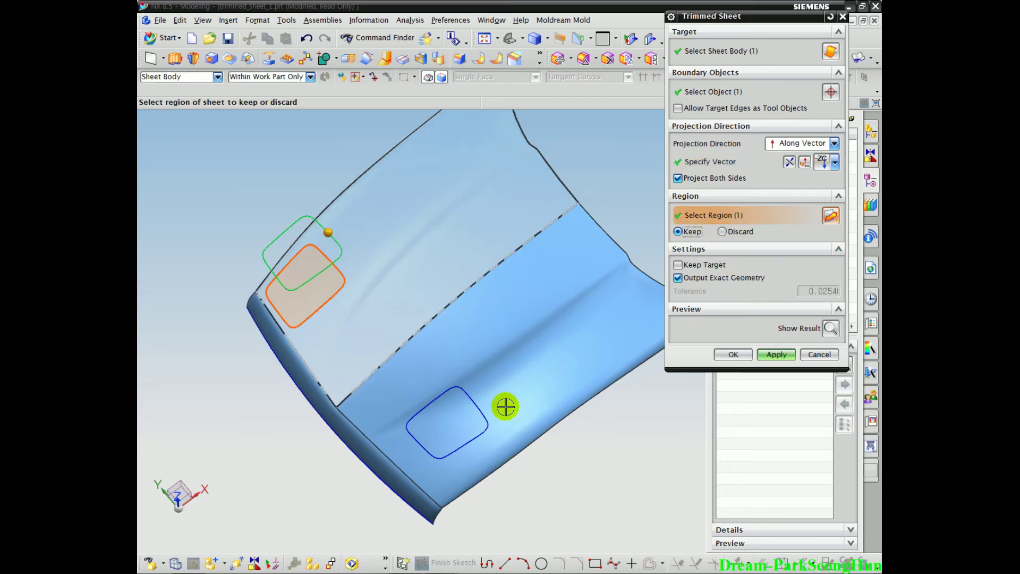
pyautogui.moveTo(368, 395); pyautogui.dragTo(389, 398, button='middle')
pyautogui.moveTo(325, 300); pyautogui.dragTo(308, 323)
pyautogui.moveTo(297, 274); pyautogui.dragTo(330, 298)
pyautogui.press('Escape')
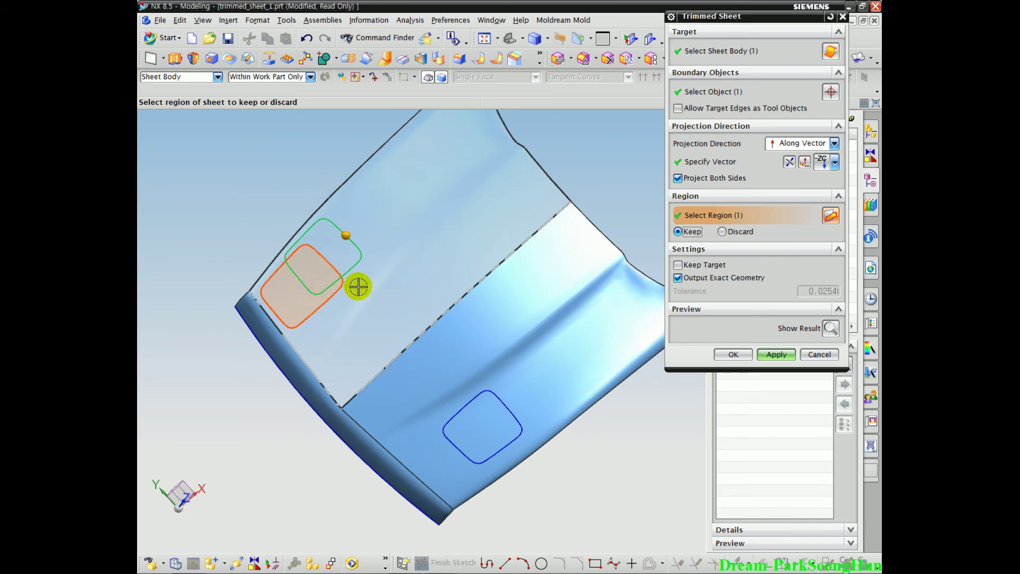
pyautogui.keyDown('shift'); pyautogui.click(320, 272); pyautogui.keyUp('shift')
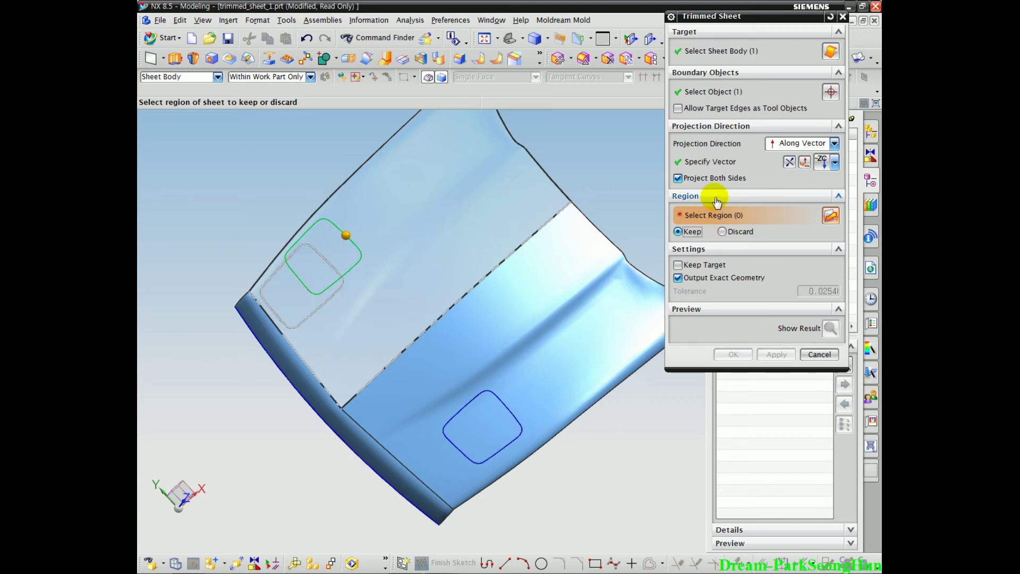
pyautogui.click(448, 162)
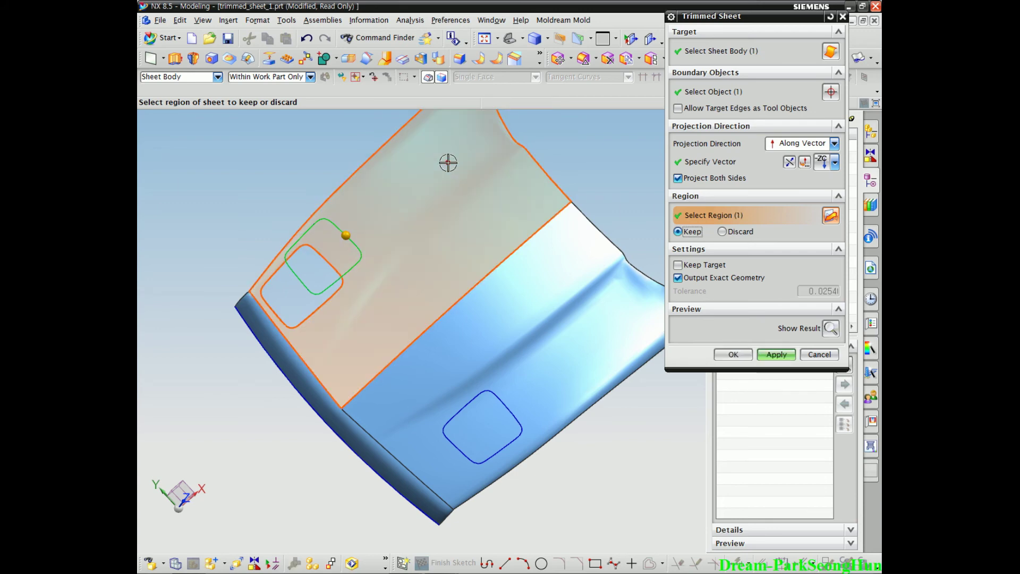
# Preview the trim result with the surrounding hood half set to Keep.
pyautogui.moveTo(610, 384); pyautogui.dragTo(571, 408, button='middle')
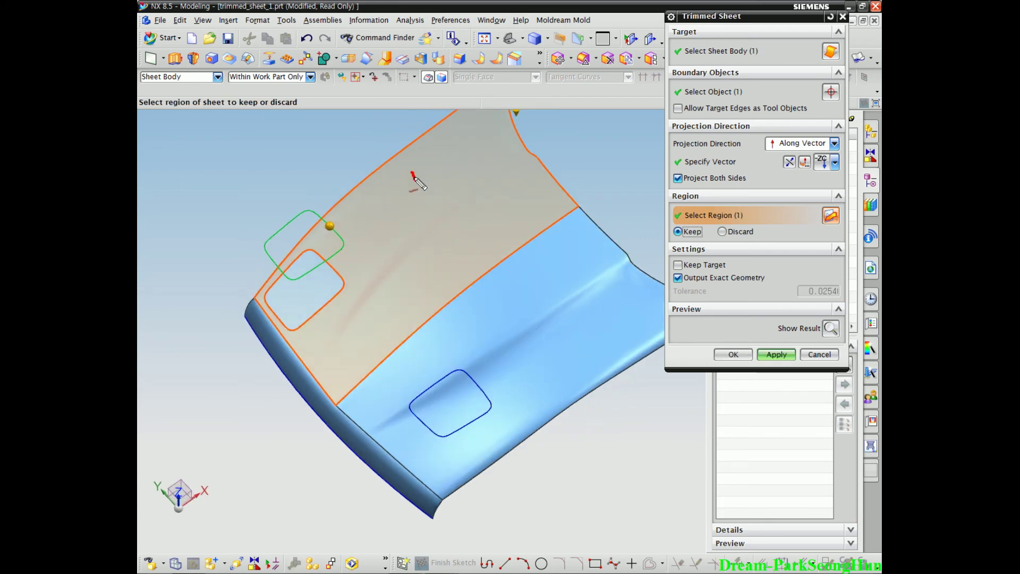
pyautogui.moveTo(445, 174); pyautogui.dragTo(470, 127)
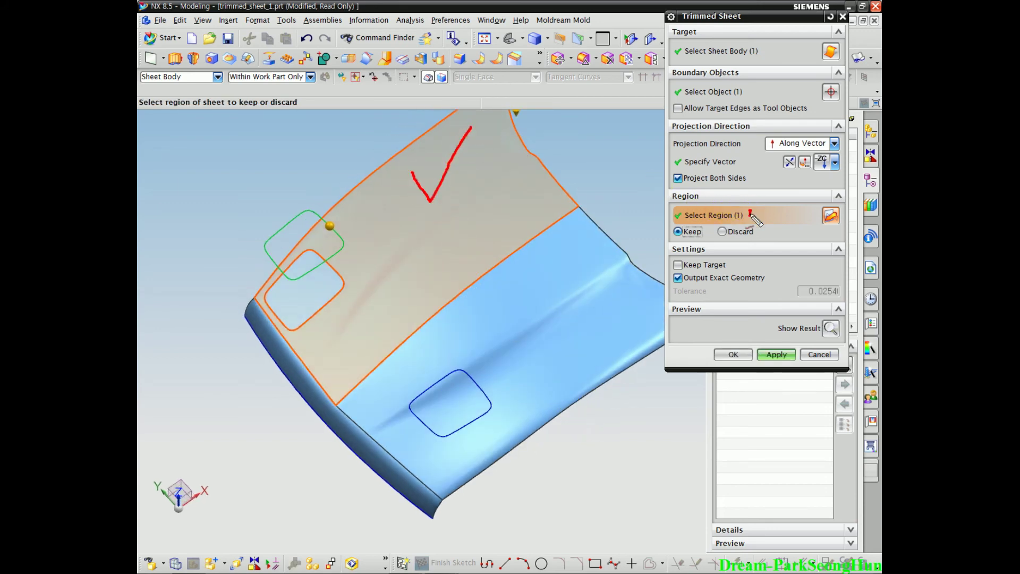
pyautogui.moveTo(689, 231)
pyautogui.mouseDown()
pyautogui.moveTo(704, 205)
pyautogui.moveTo(744, 226)
pyautogui.mouseUp()
pyautogui.moveTo(404, 169)
pyautogui.mouseDown()
pyautogui.moveTo(417, 201)
pyautogui.moveTo(473, 133)
pyautogui.moveTo(409, 178)
pyautogui.moveTo(427, 216)
pyautogui.mouseUp()
pyautogui.moveTo(711, 242); pyautogui.dragTo(688, 246)
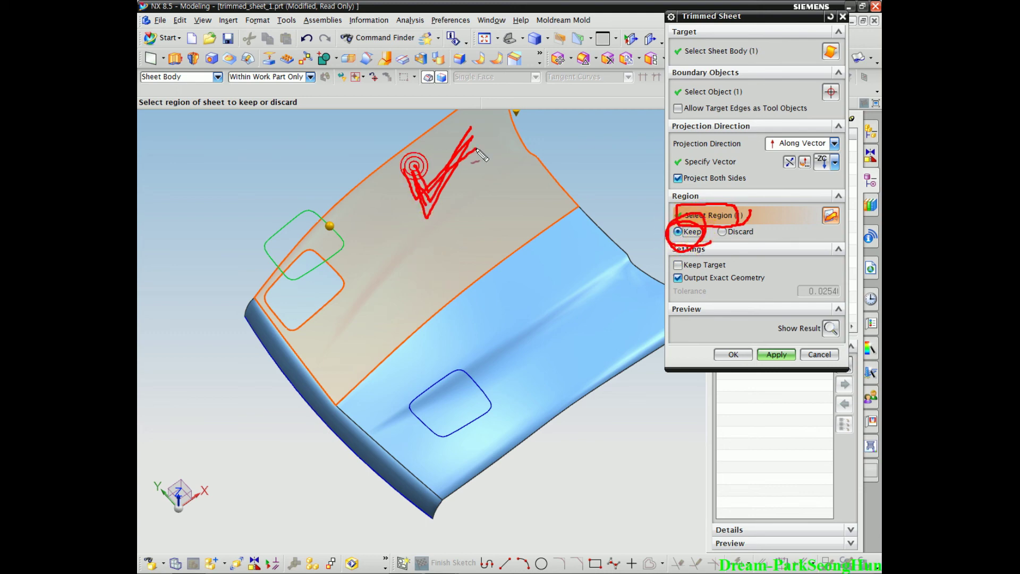
pyautogui.press('Escape')
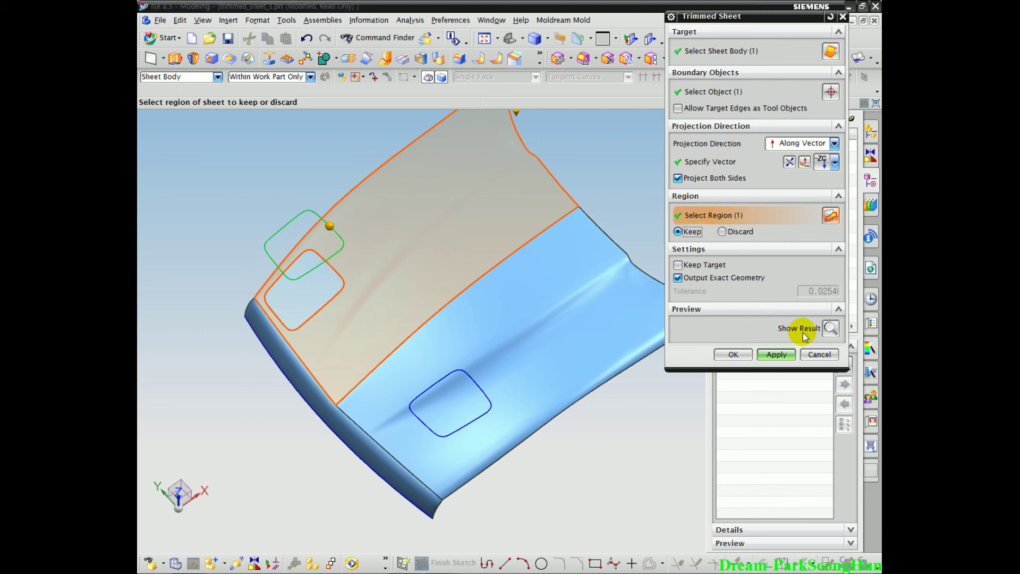
pyautogui.click(830, 329)
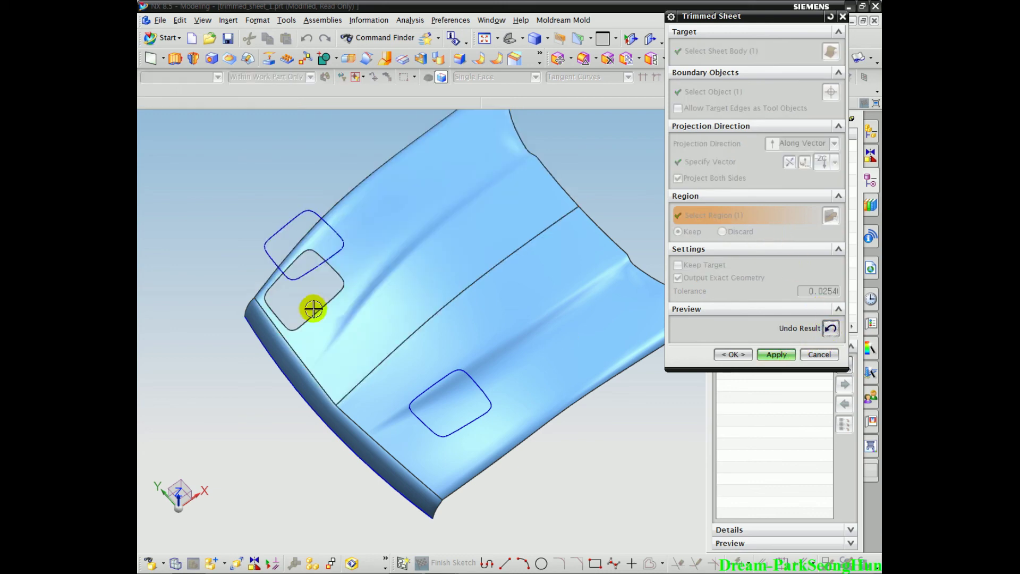